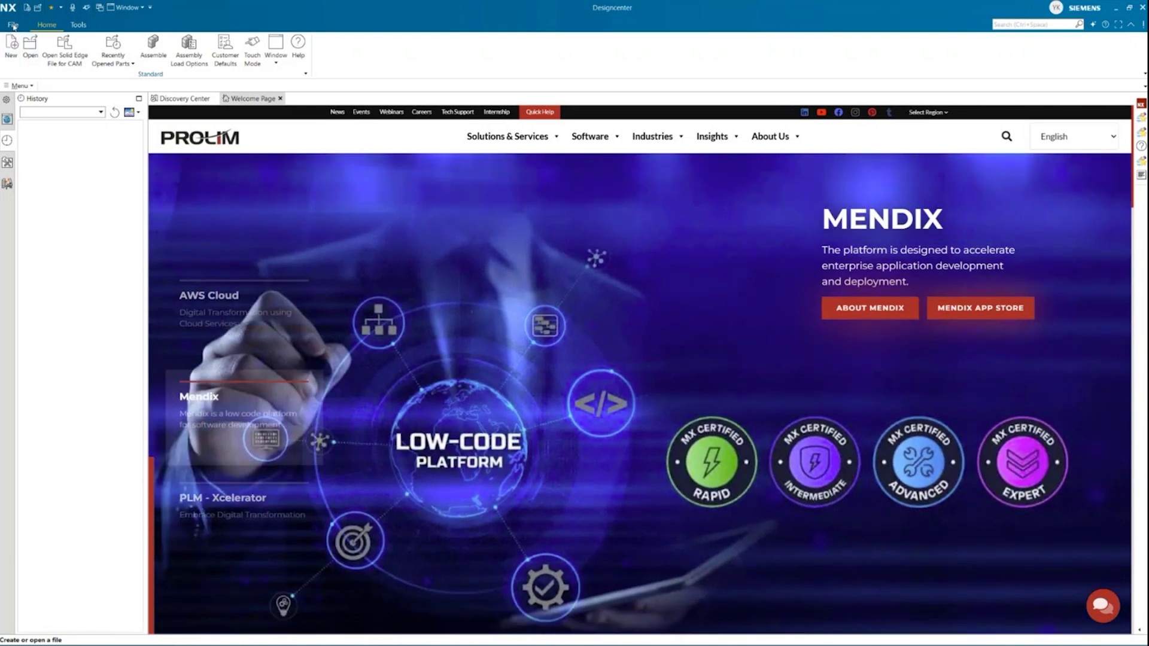
Display the NX version information and move its window fully into view.
left_click(13, 25)
mouse_move(86, 214)
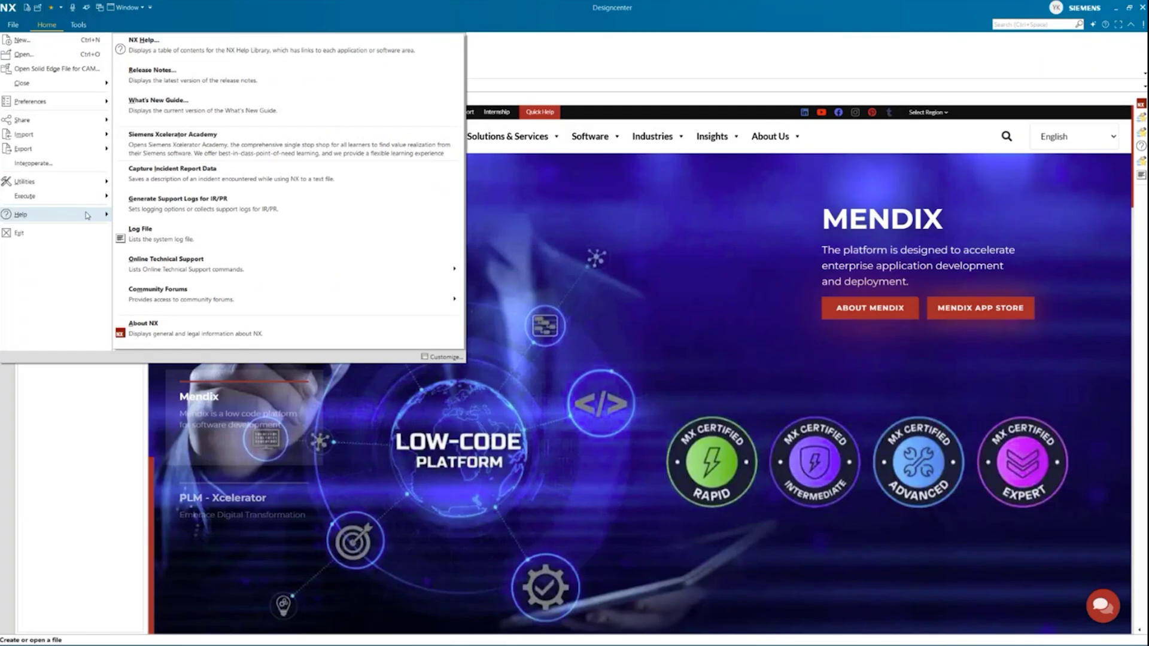
left_click(204, 326)
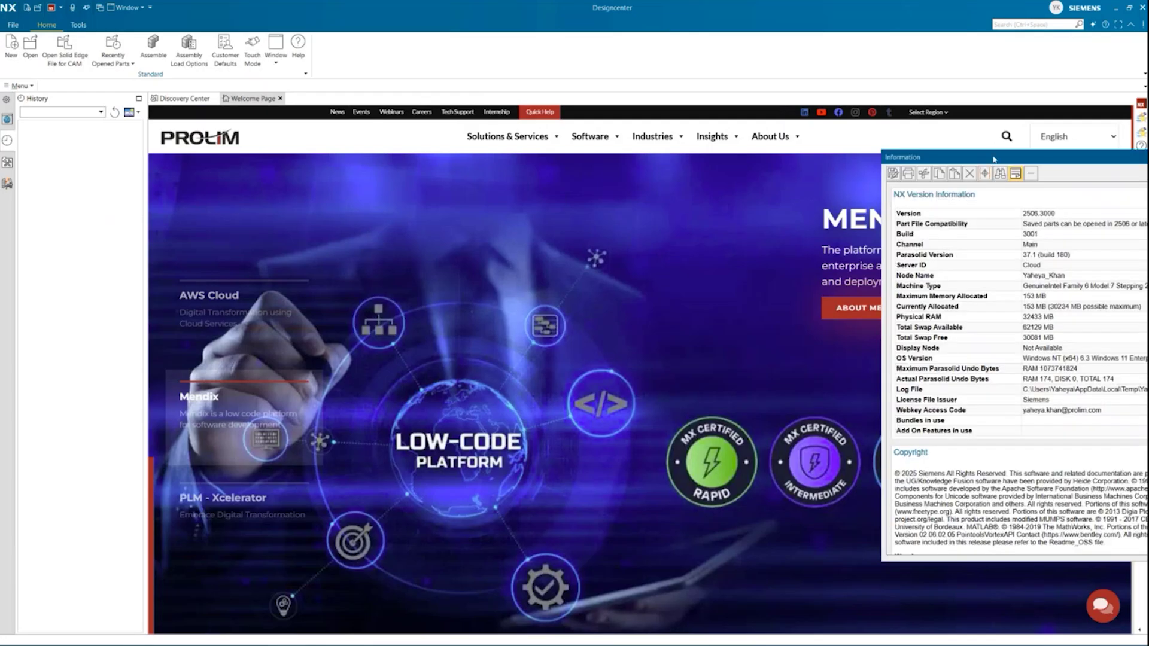
left_click_drag(929, 167, 212, 160)
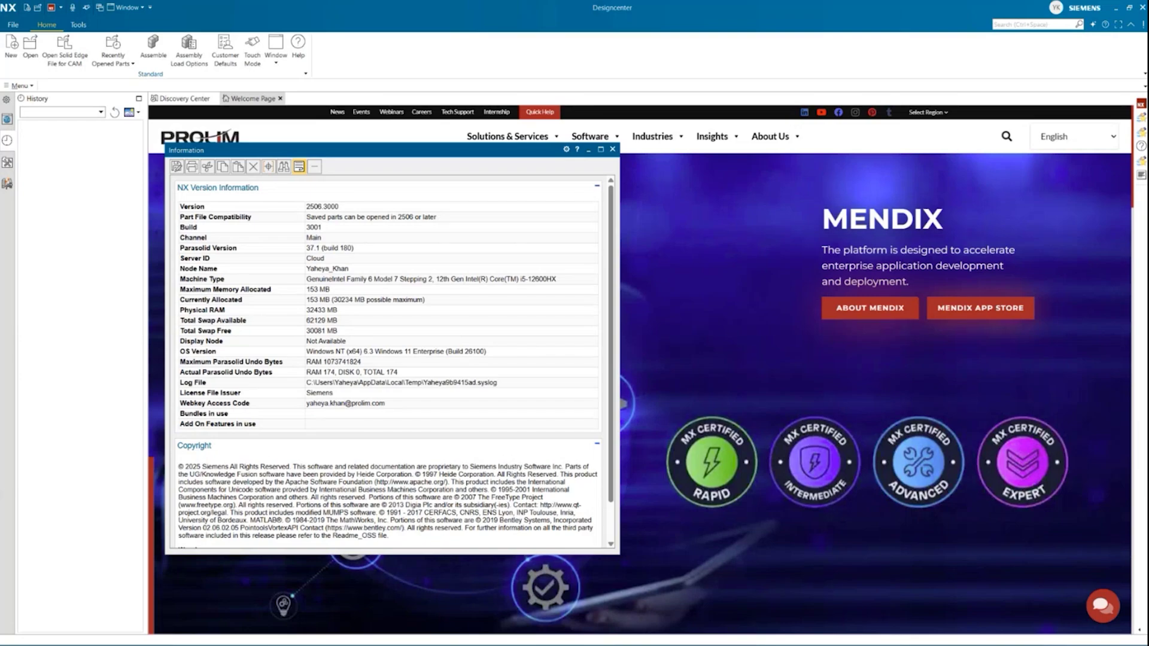
Switch to File Explorer, create a folder named CUSTOM_NXCAM_2506 inside Custom_CAM_Env, and open it.
key("alt+Tab")
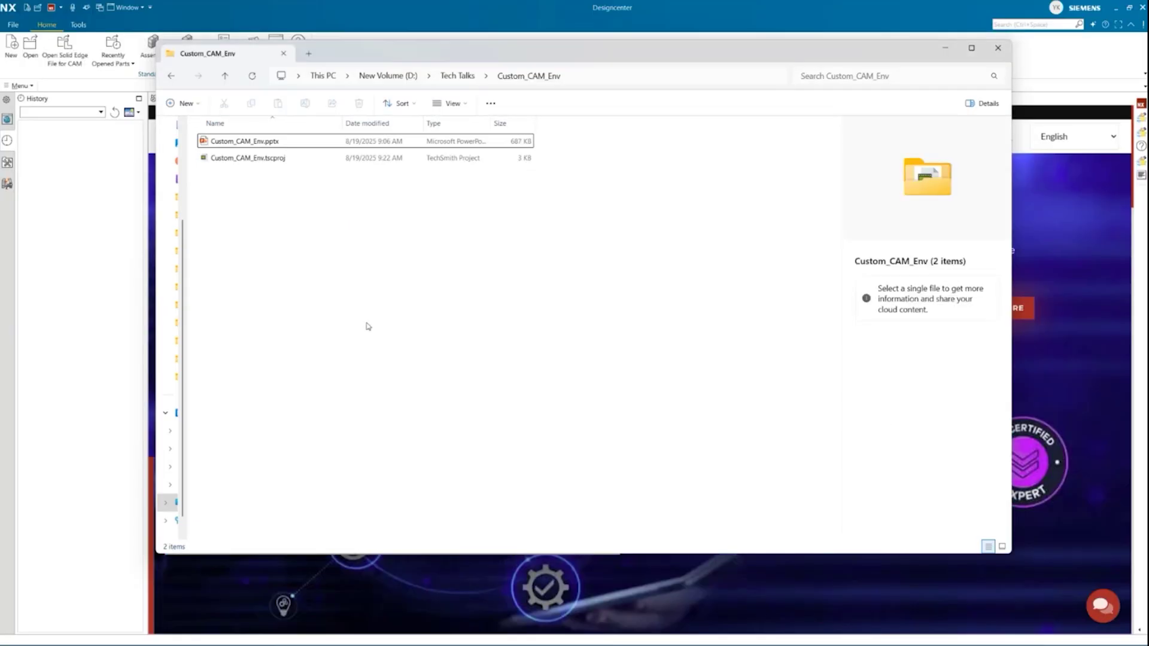
right_click(241, 225)
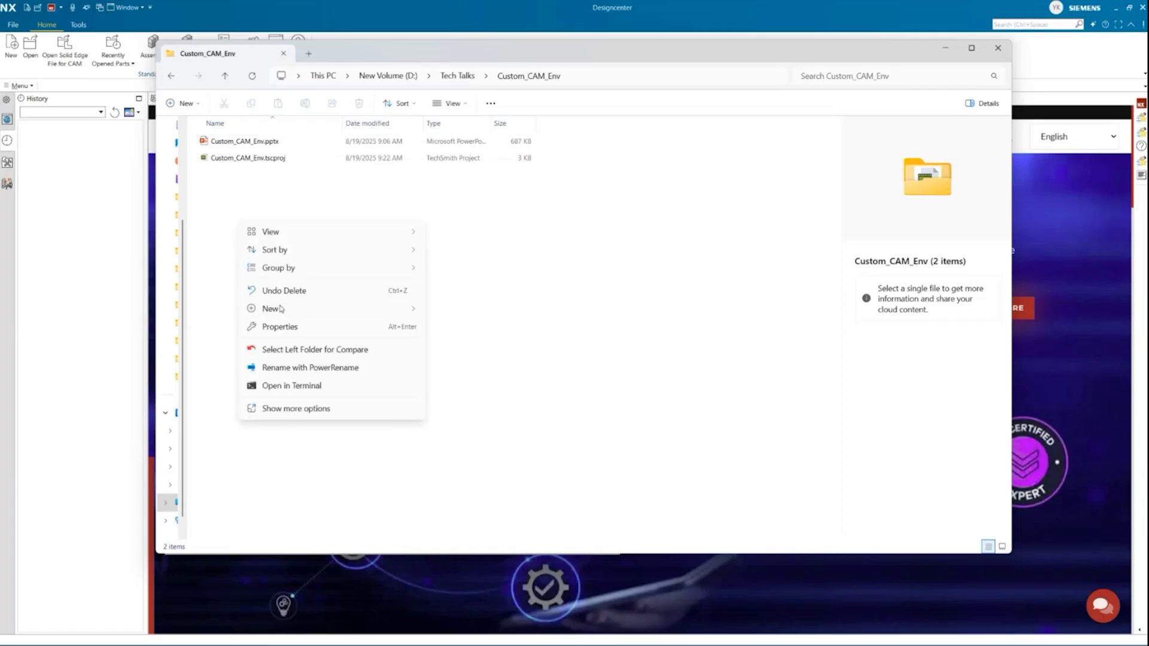
mouse_move(280, 309)
left_click(448, 313)
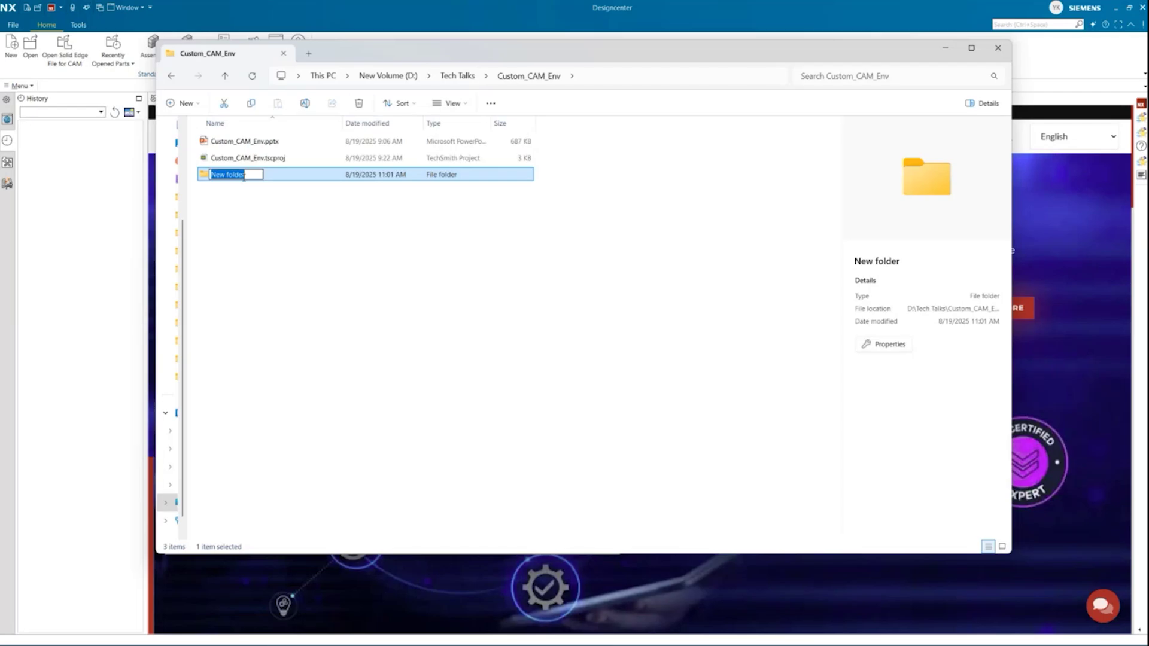
type("Cu")
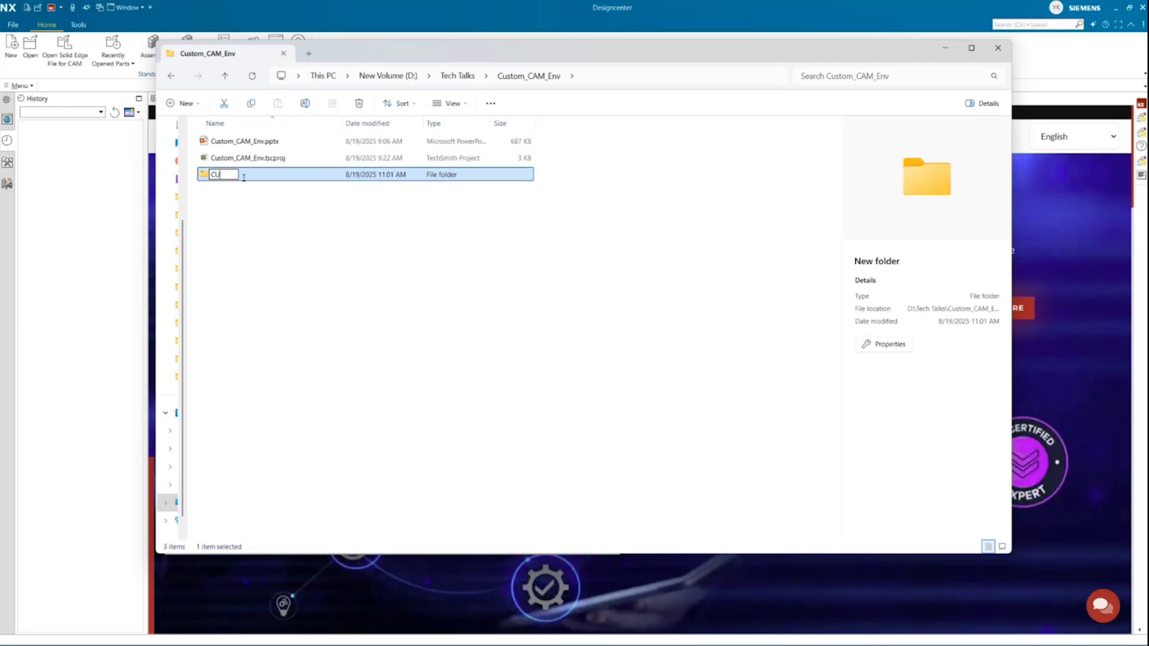
type("STOM")
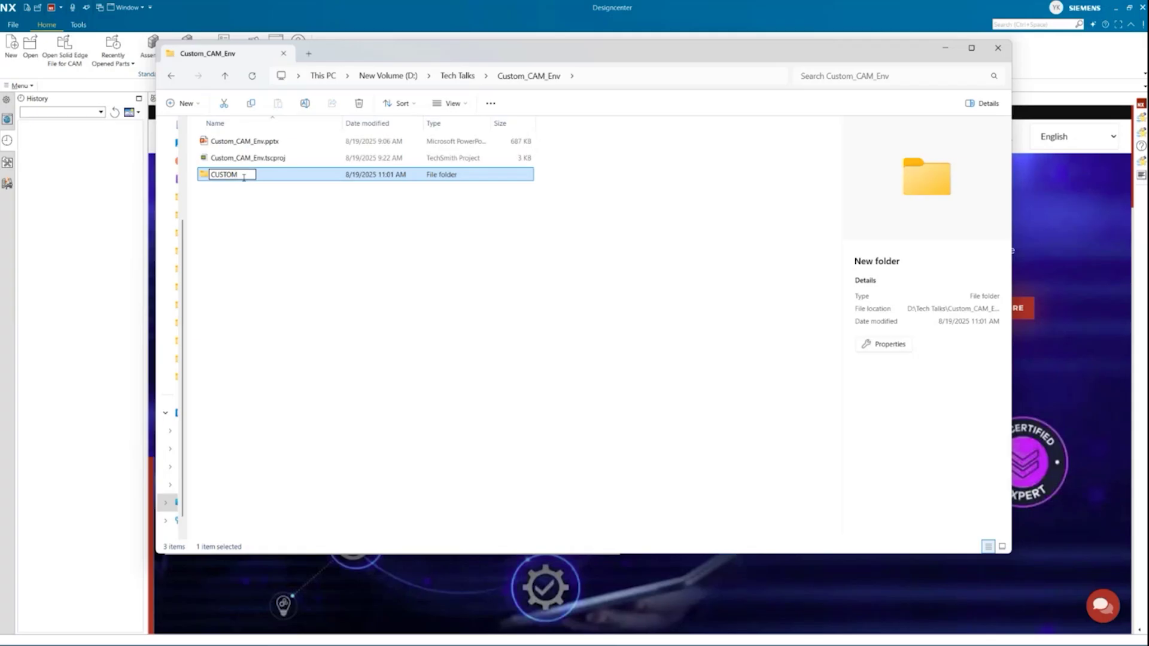
type("_NXCAM_2506")
key("Return")
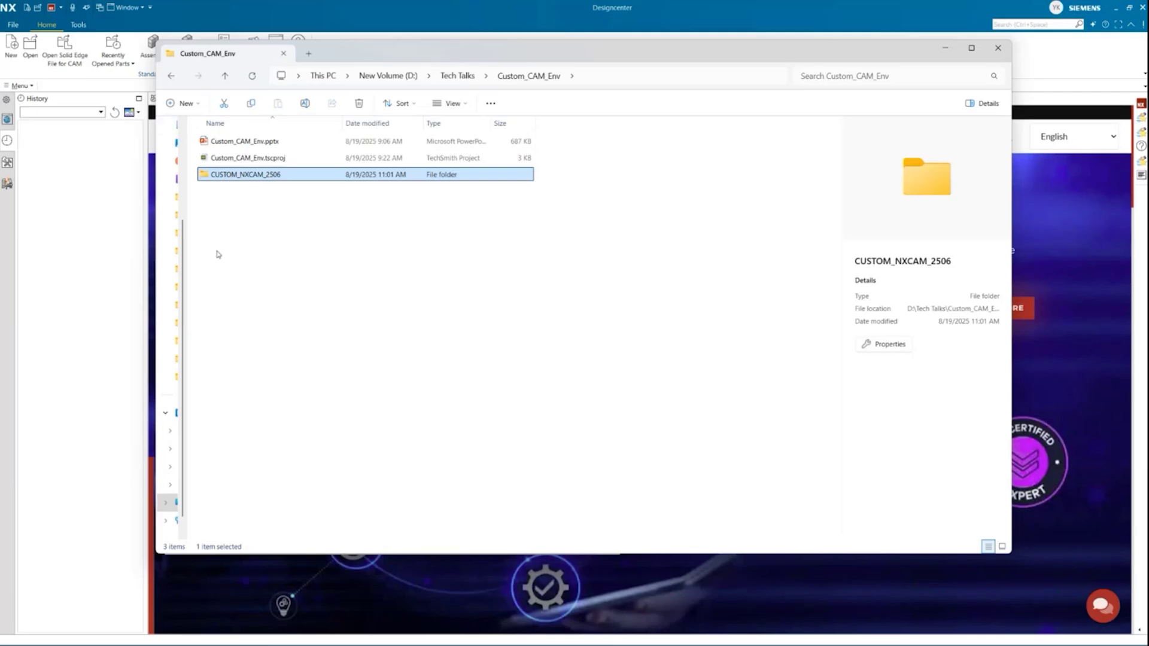
key("Return")
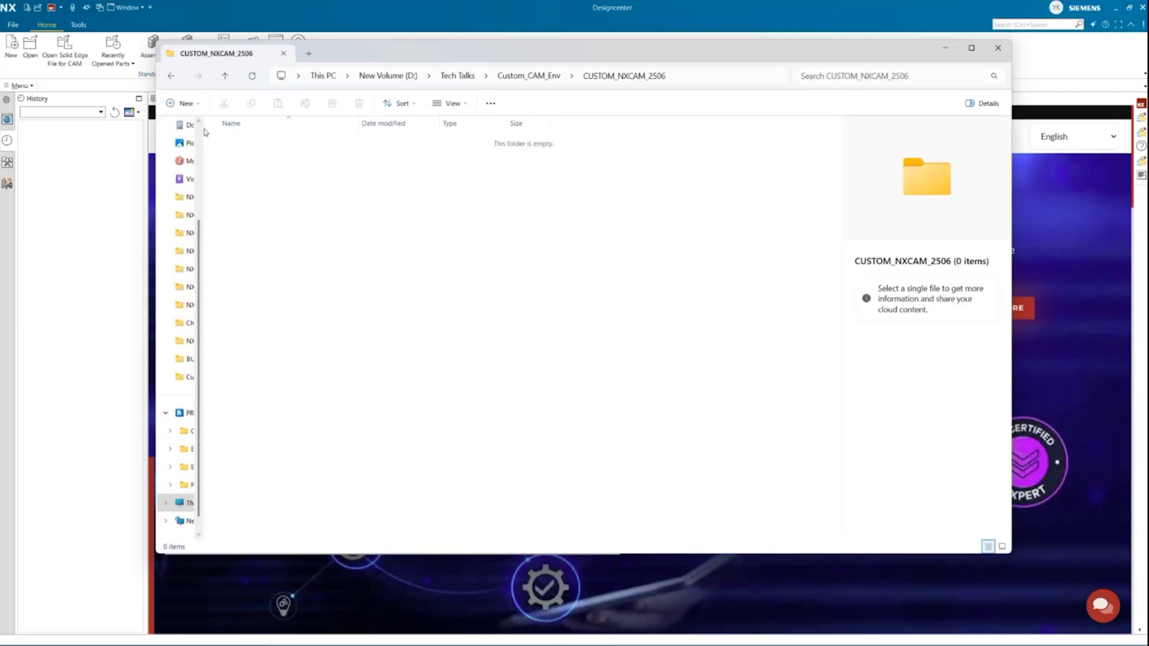
Copy the MACH folder from C:\Program Files\Siemens\NX2506 into the CUSTOM_NXCAM_2506 folder.
left_click_drag(202, 132, 254, 137)
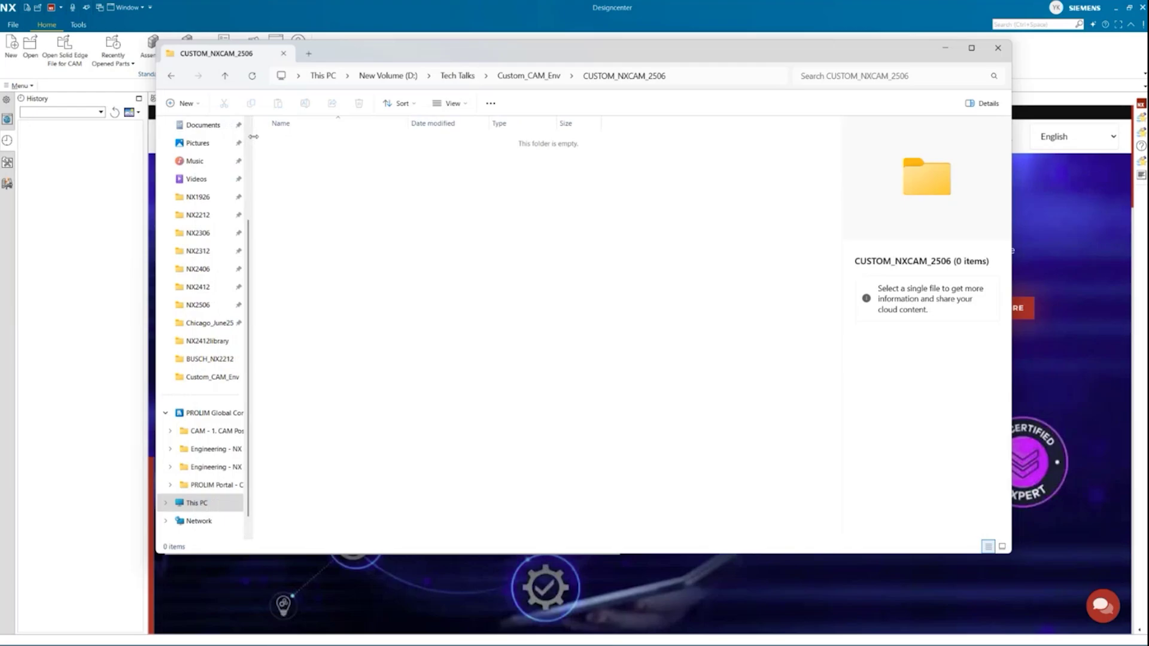
left_click(200, 306)
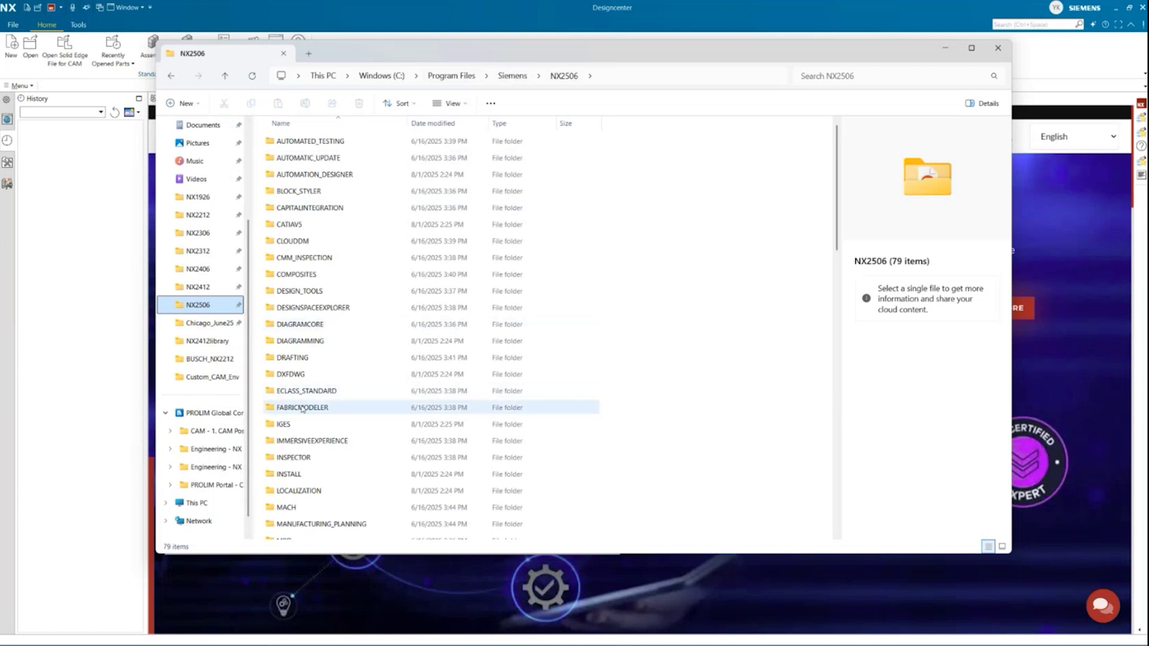
left_click(296, 508)
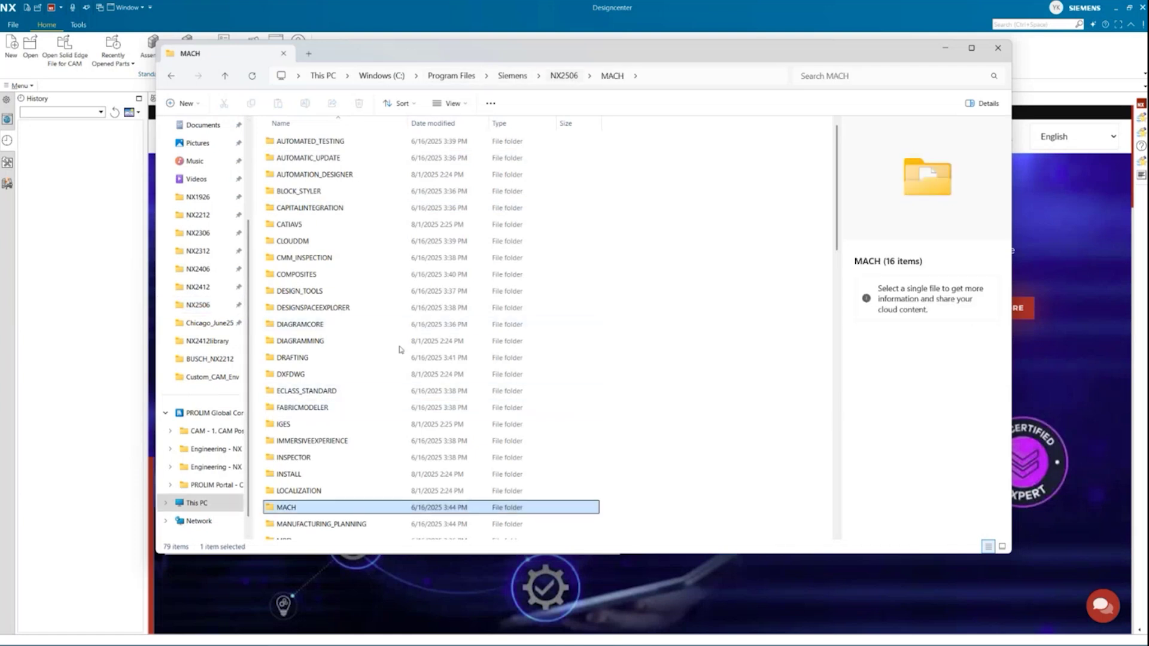
right_click(299, 510)
left_click(356, 524)
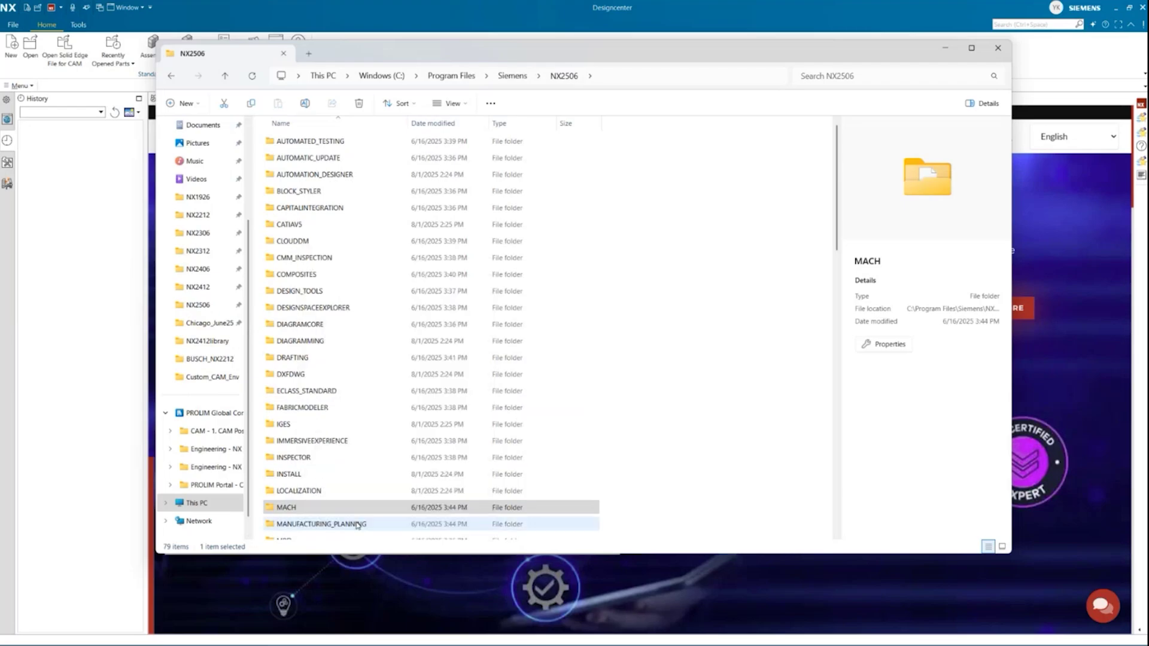
left_click(210, 383)
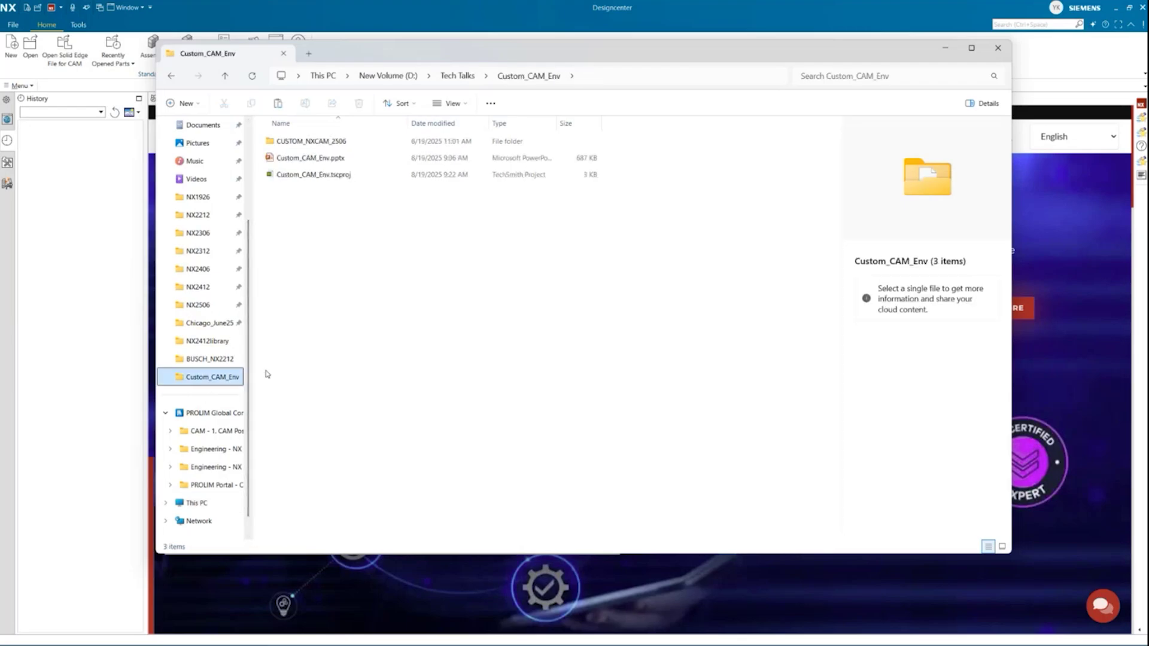
double_click(310, 142)
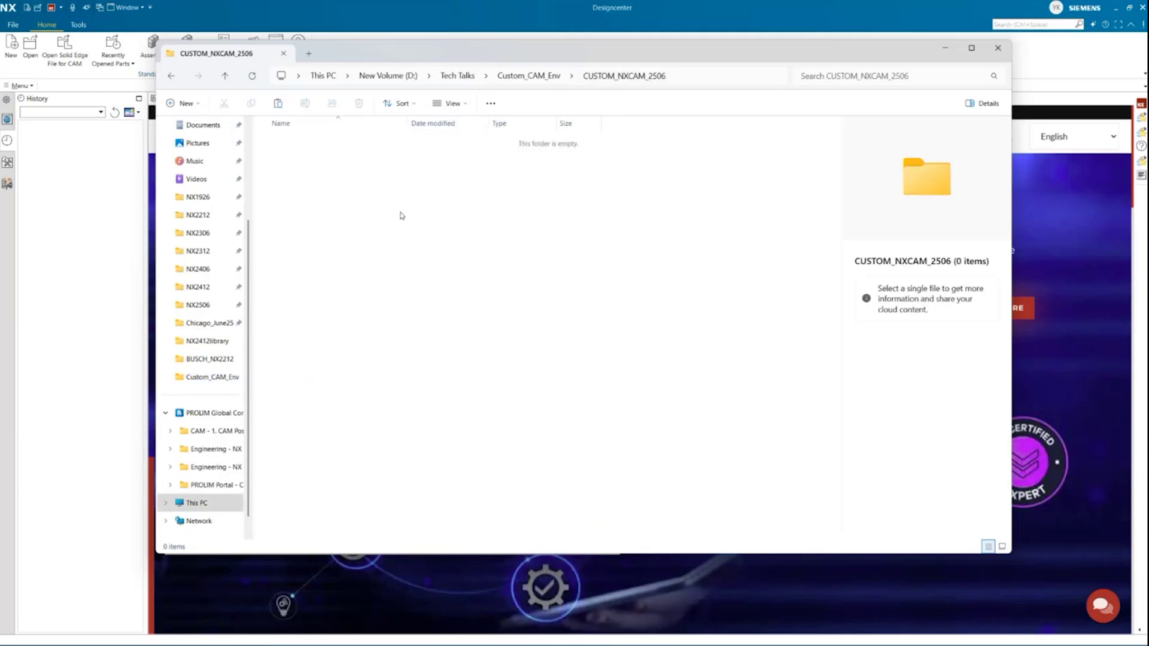
right_click(308, 174)
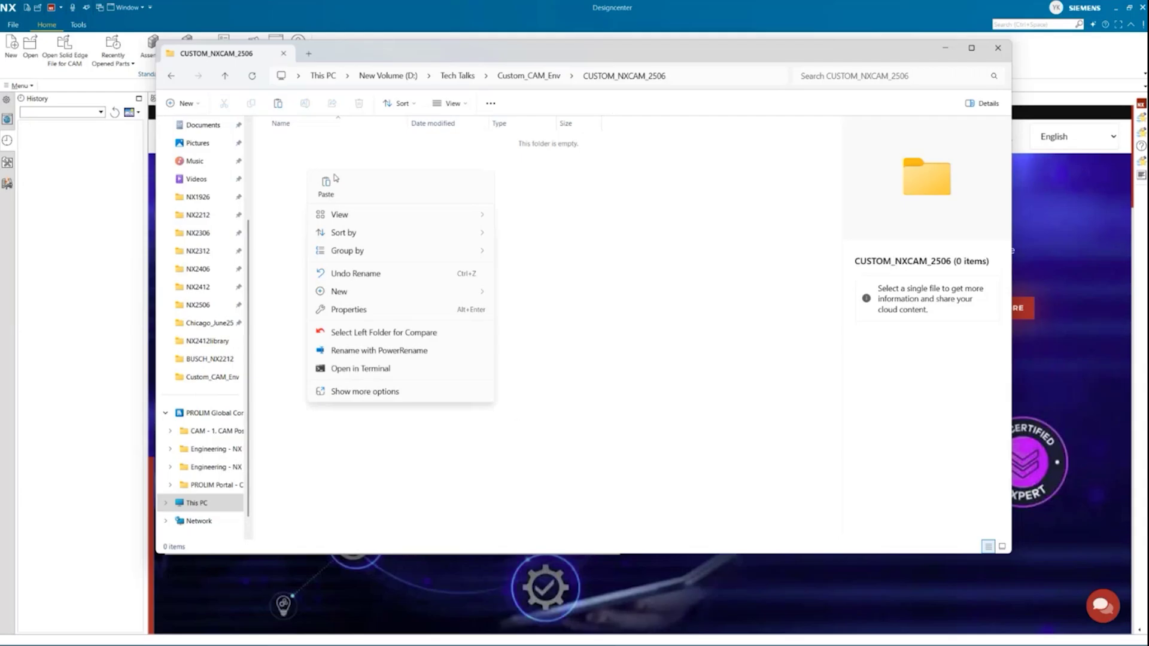
left_click(332, 179)
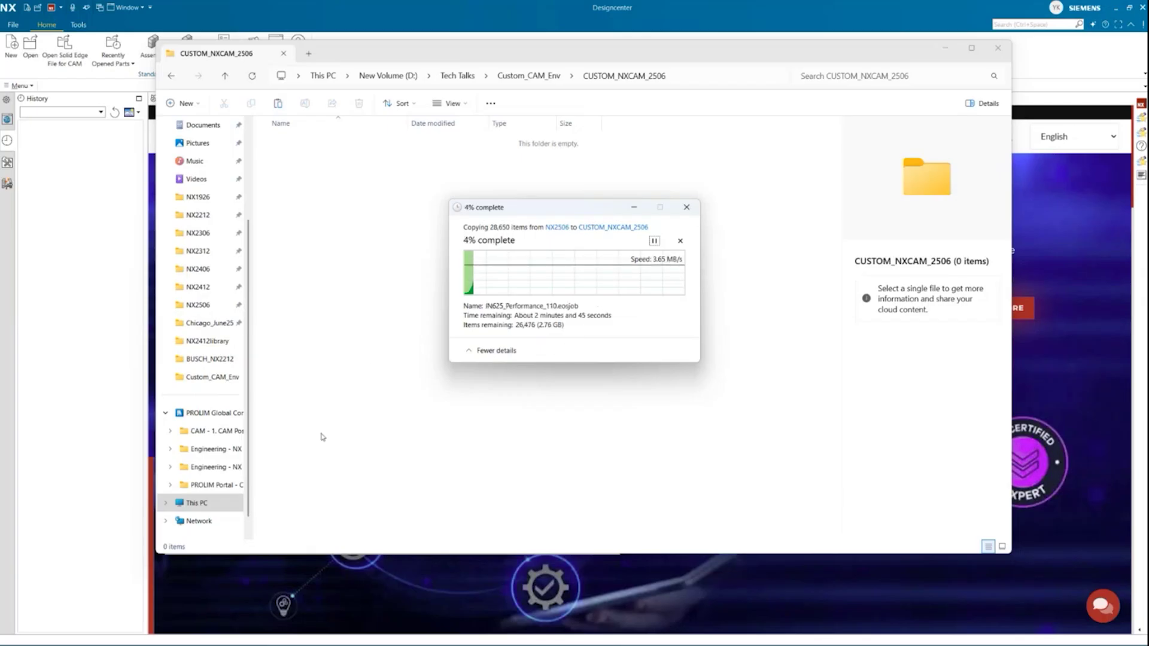
Copy the ugii_env.dat file from the UGII folder of the NX2506 installation to the clipboard.
left_click(209, 310)
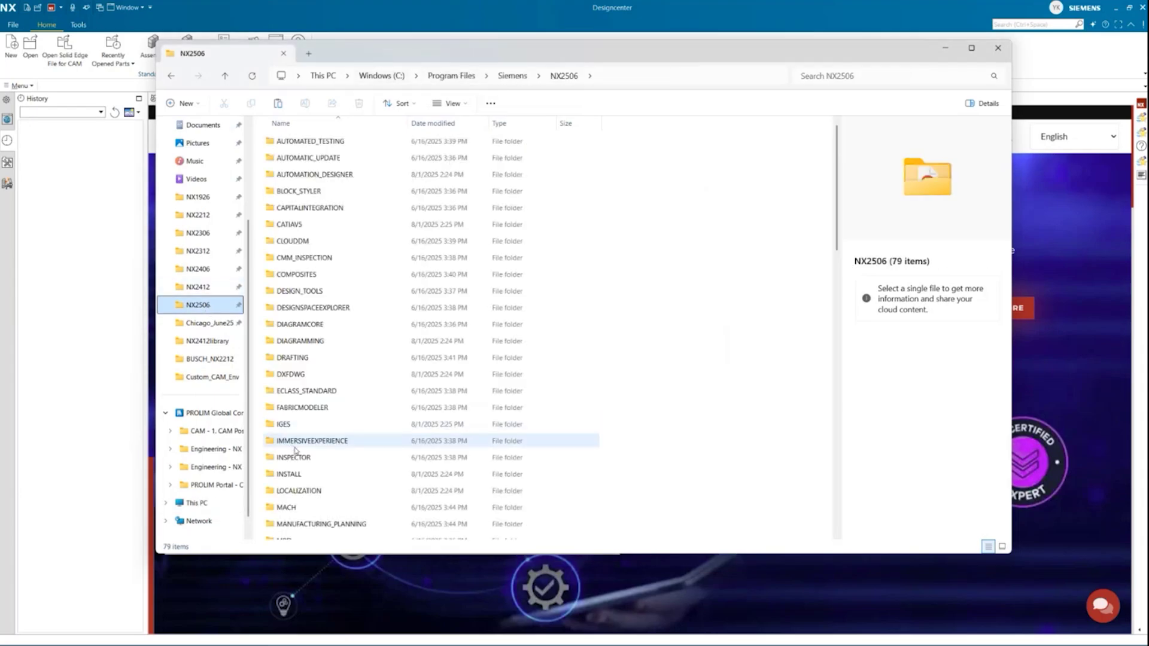
left_click(297, 410)
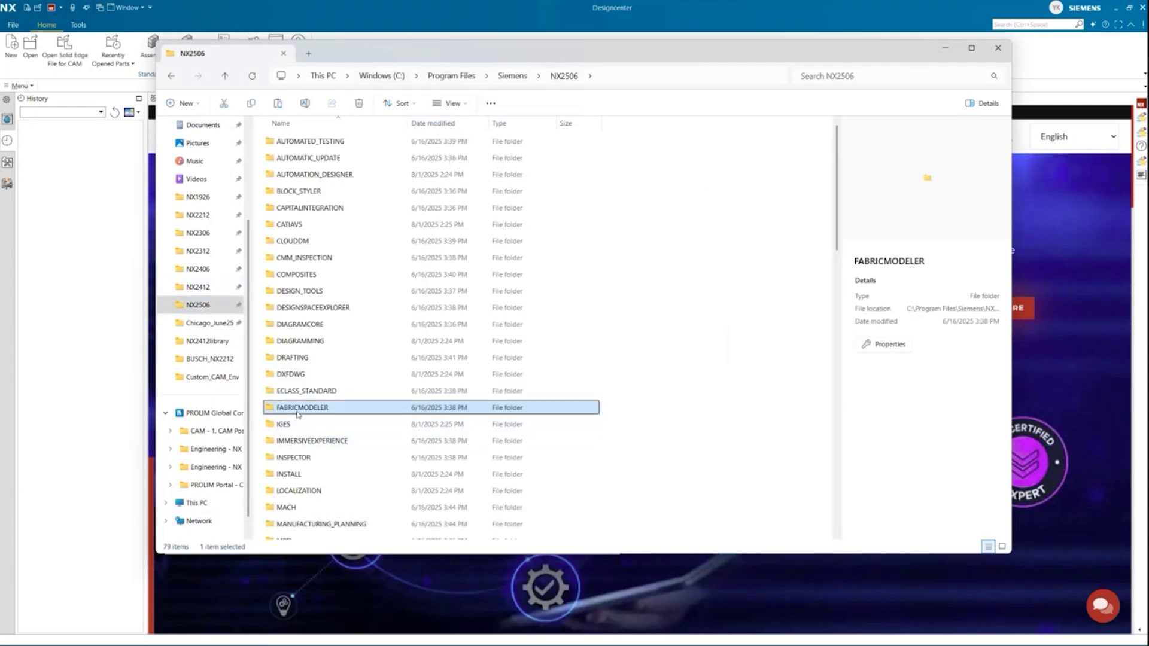
type("ugii")
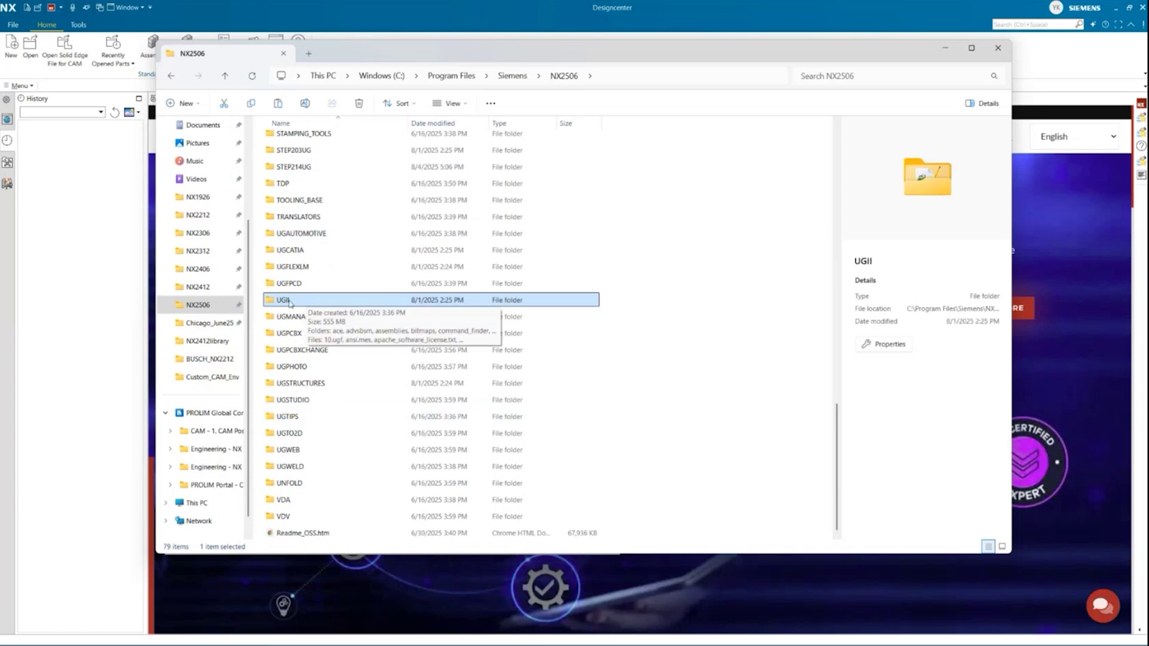
double_click(306, 301)
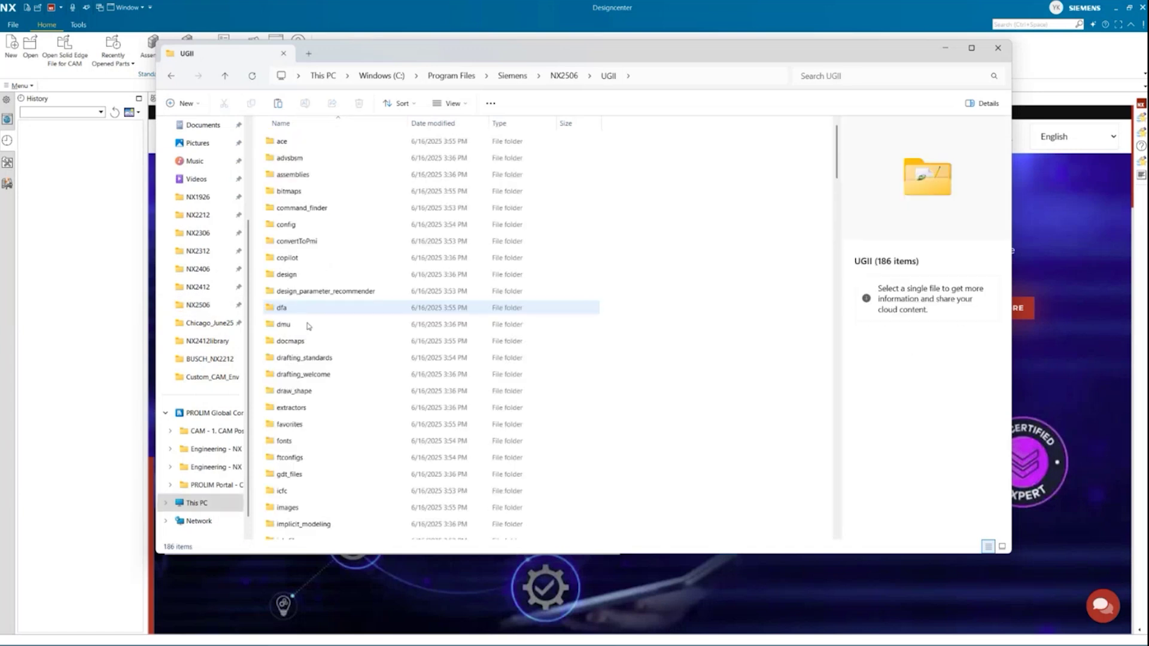
left_click(306, 458)
type("ugii_")
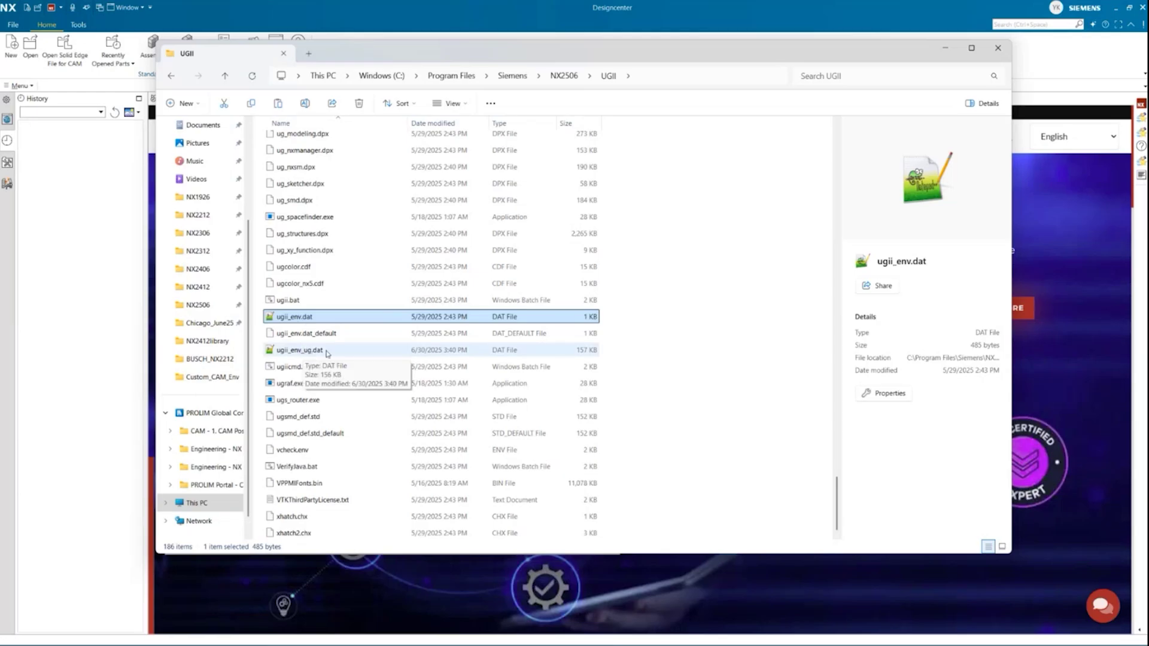
left_click(327, 352)
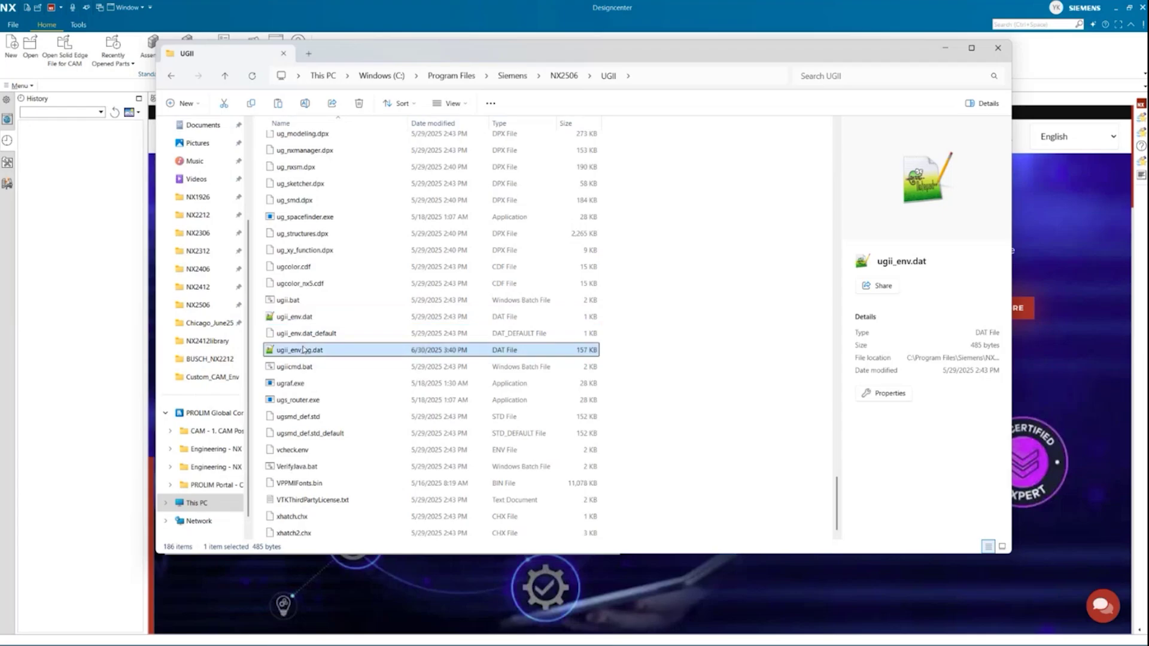
left_click(311, 323)
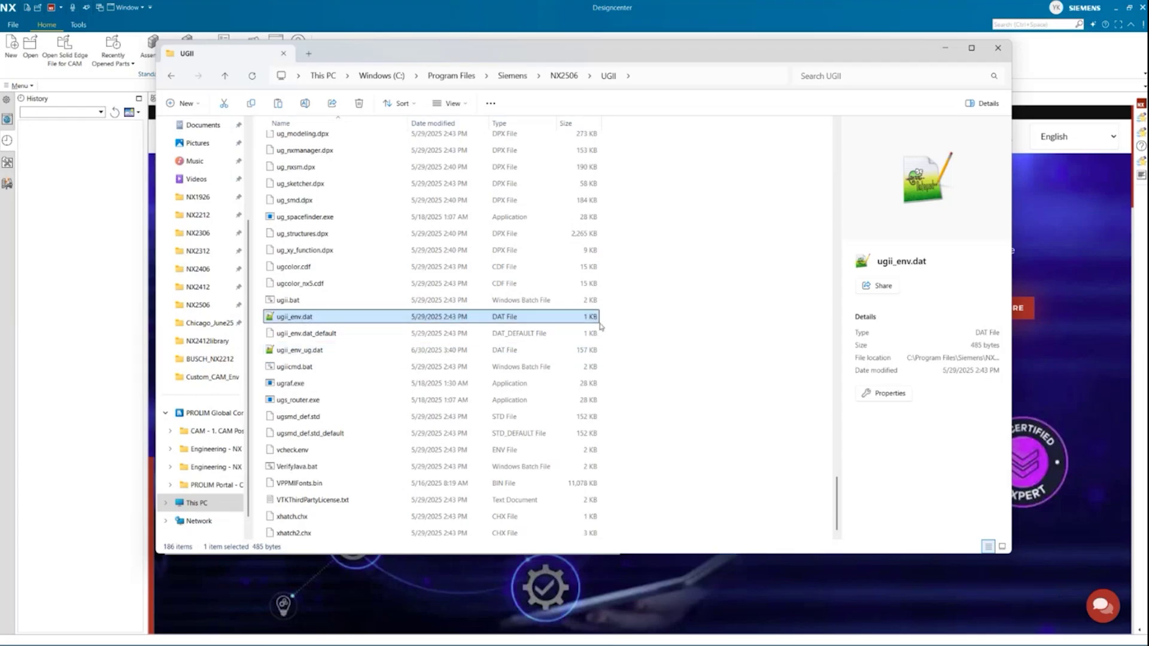
right_click(296, 320)
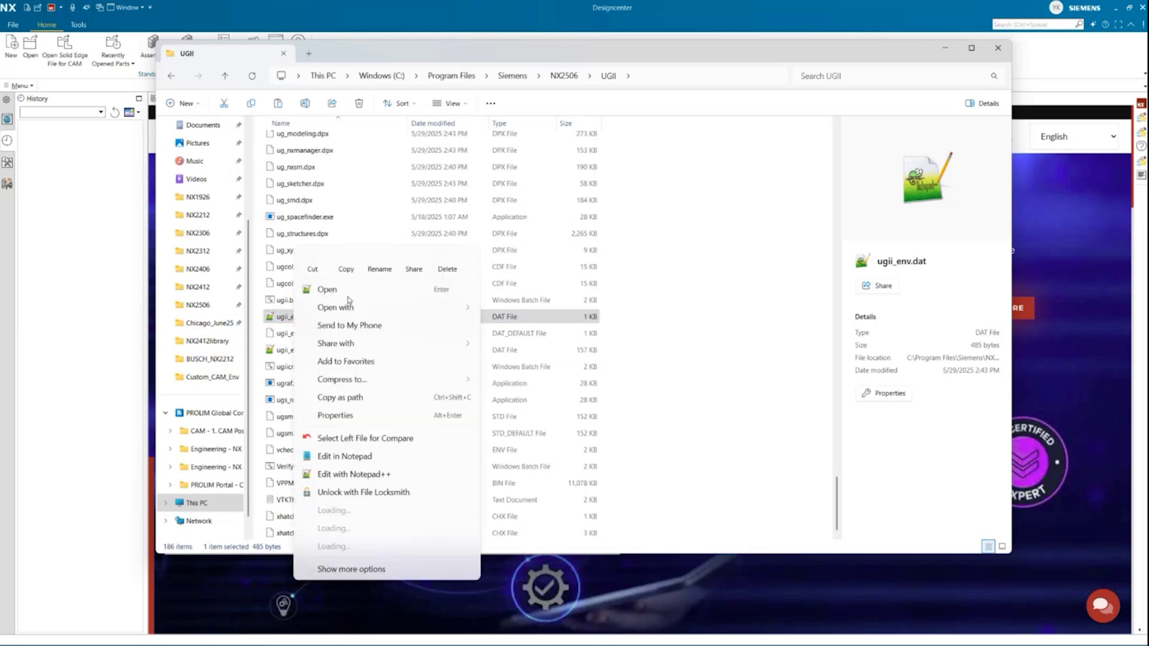
left_click(286, 310)
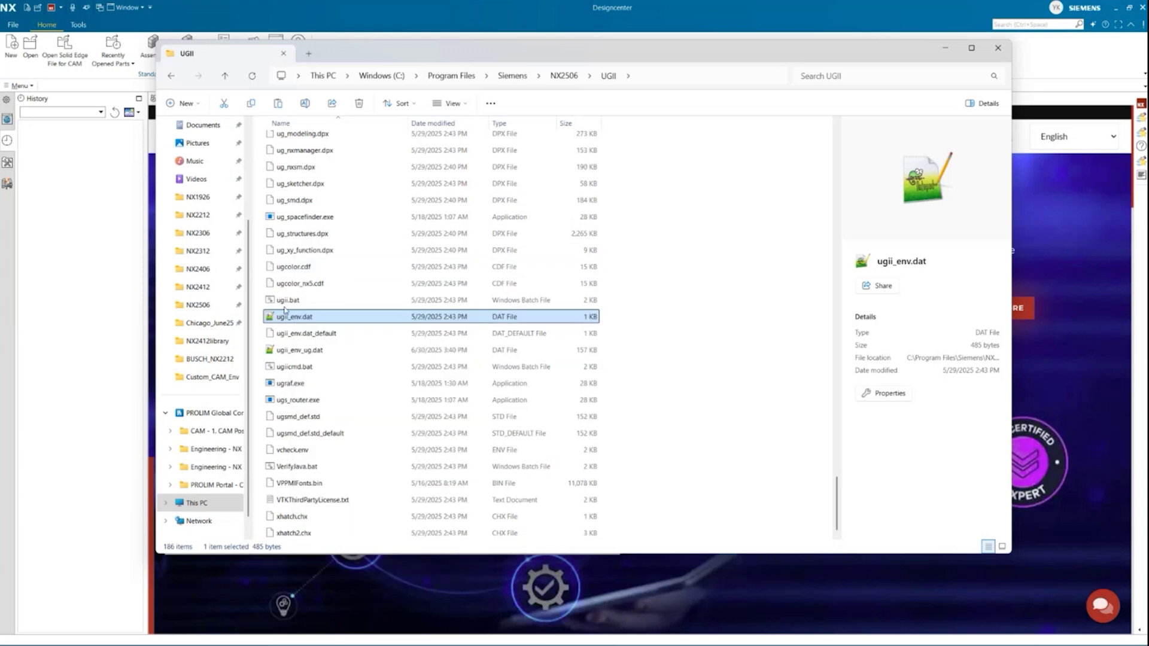
Paste ugii_env.dat into the CUSTOM_NXCAM_2506 folder and check the contents of the copied MACH folder.
left_click(212, 377)
double_click(321, 141)
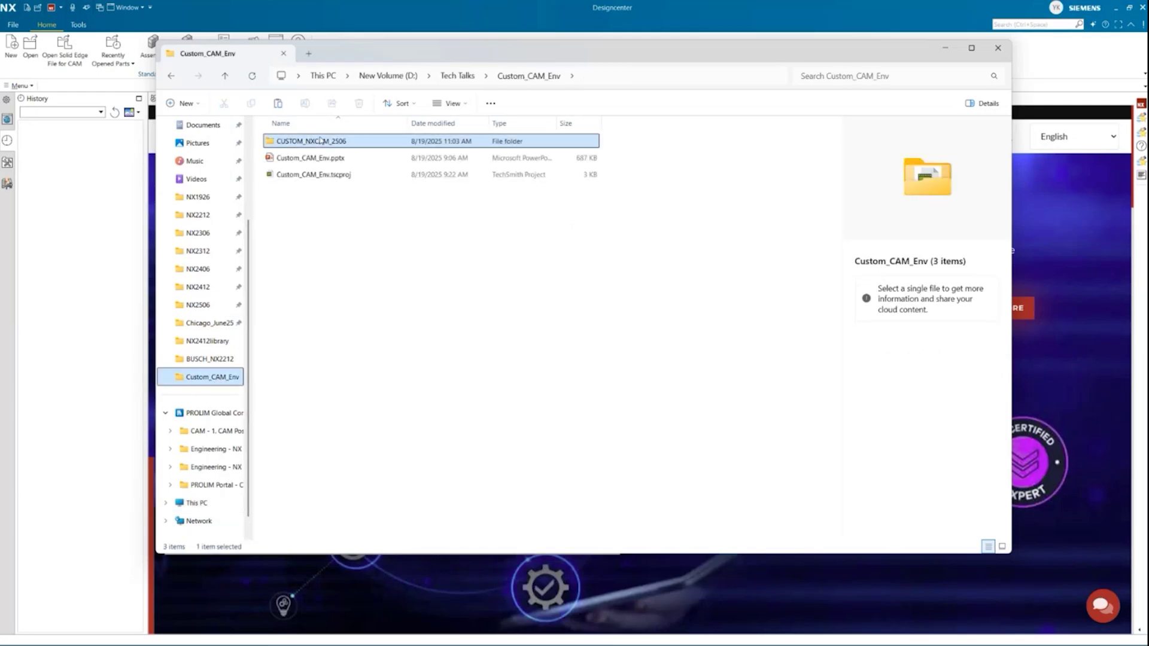
right_click(303, 225)
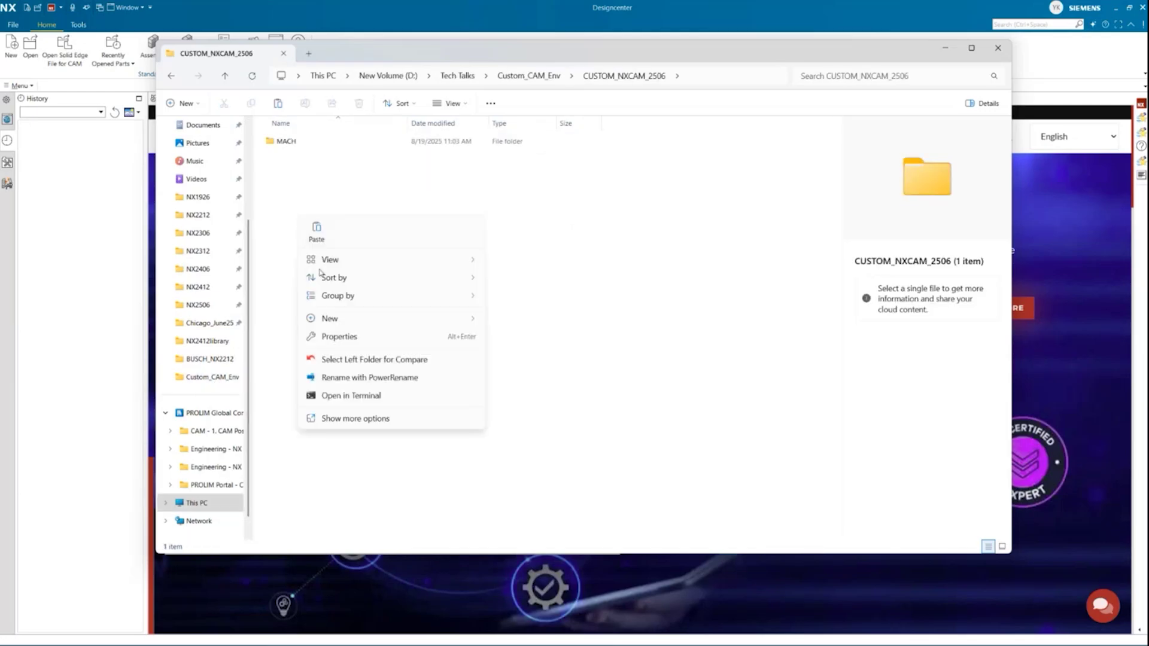
left_click(319, 236)
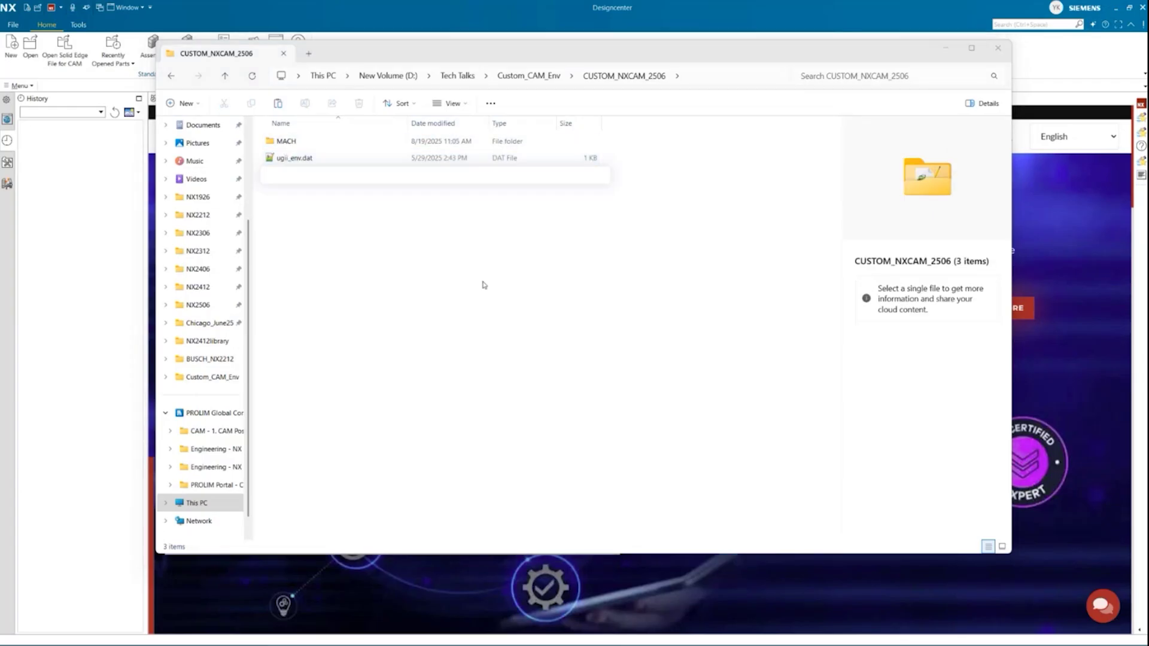
double_click(302, 144)
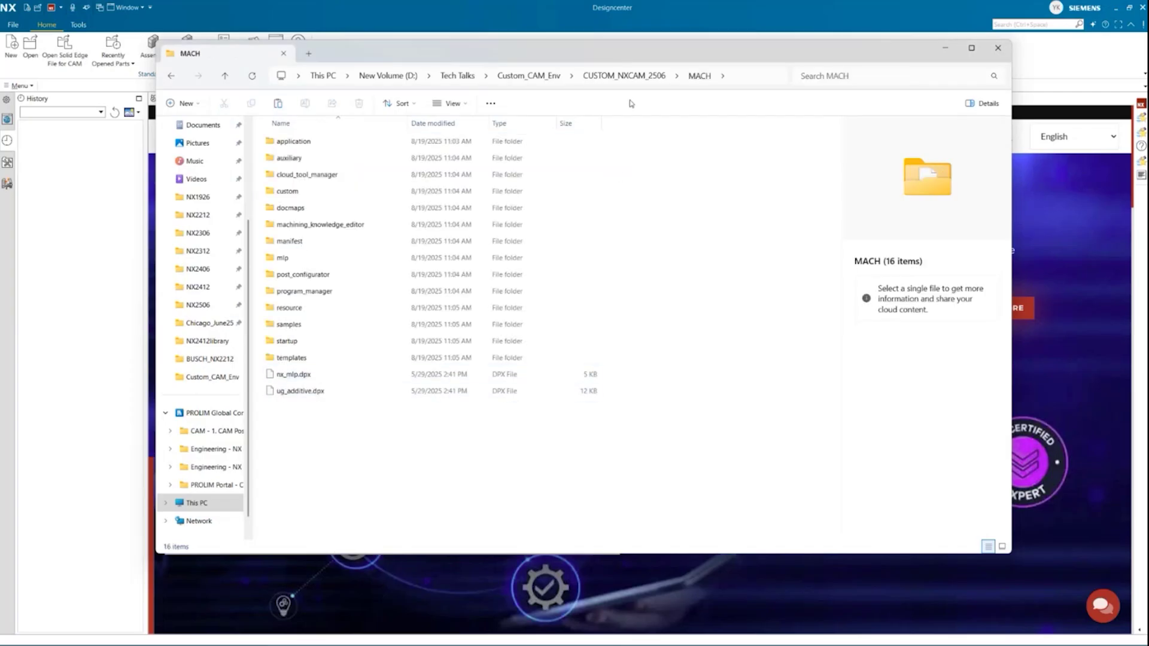
left_click(636, 76)
Open the copied ugii_env.dat in Notepad++ and place the cursor on empty line 14 below the override comment.
left_click(295, 176)
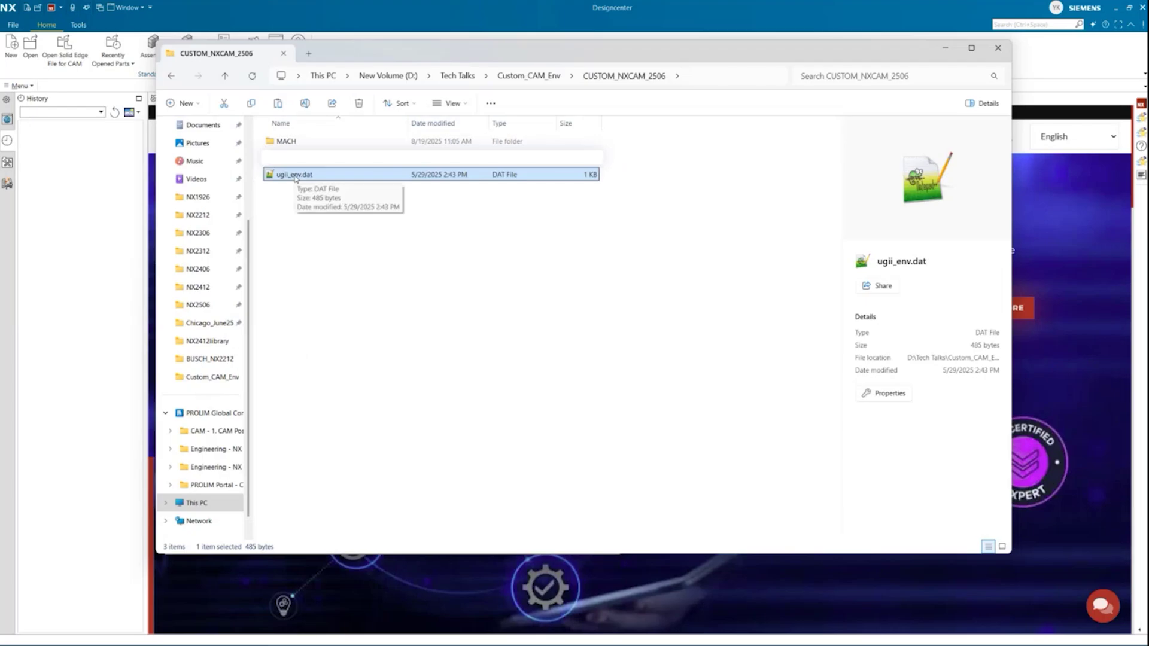
right_click(295, 177)
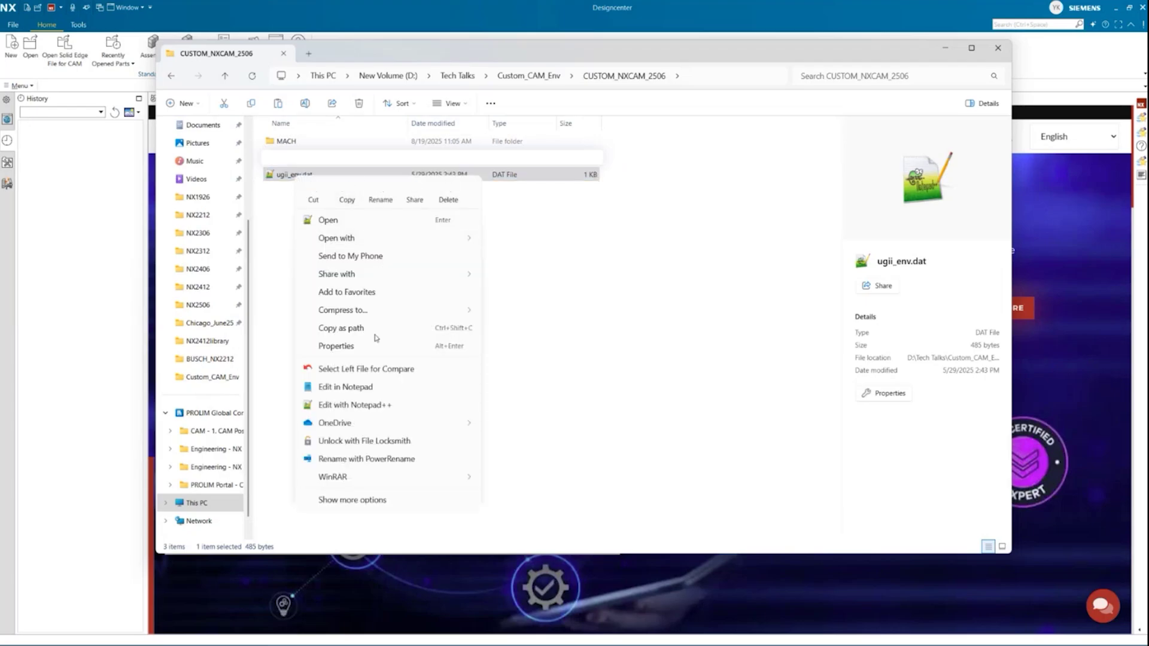
left_click(363, 406)
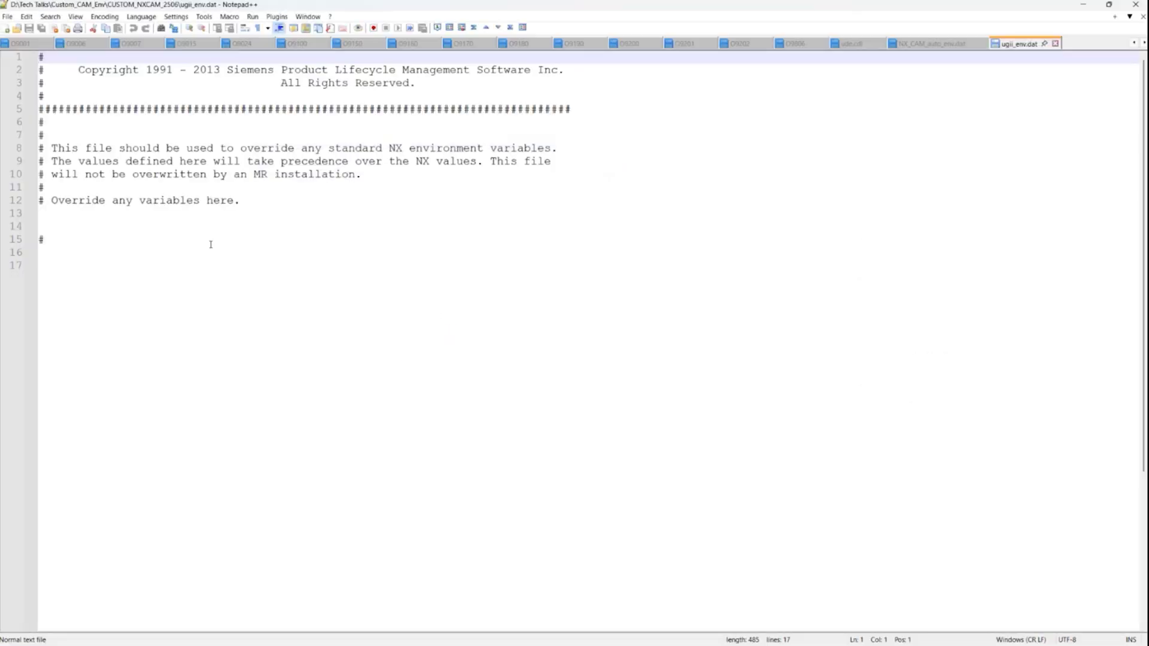
left_click(74, 224)
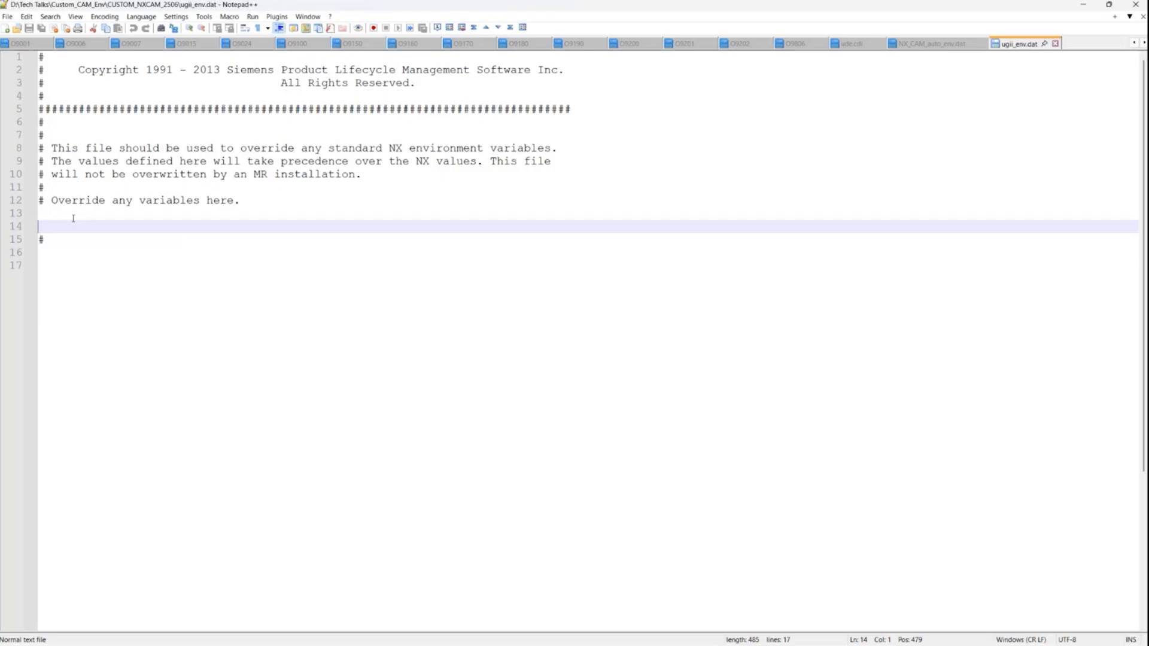
Start a UGII_CAM_BASE_DIR = entry on line 14 and copy the path of the MACH folder inside CUSTOM_NXCAM_2506.
type("UGII")
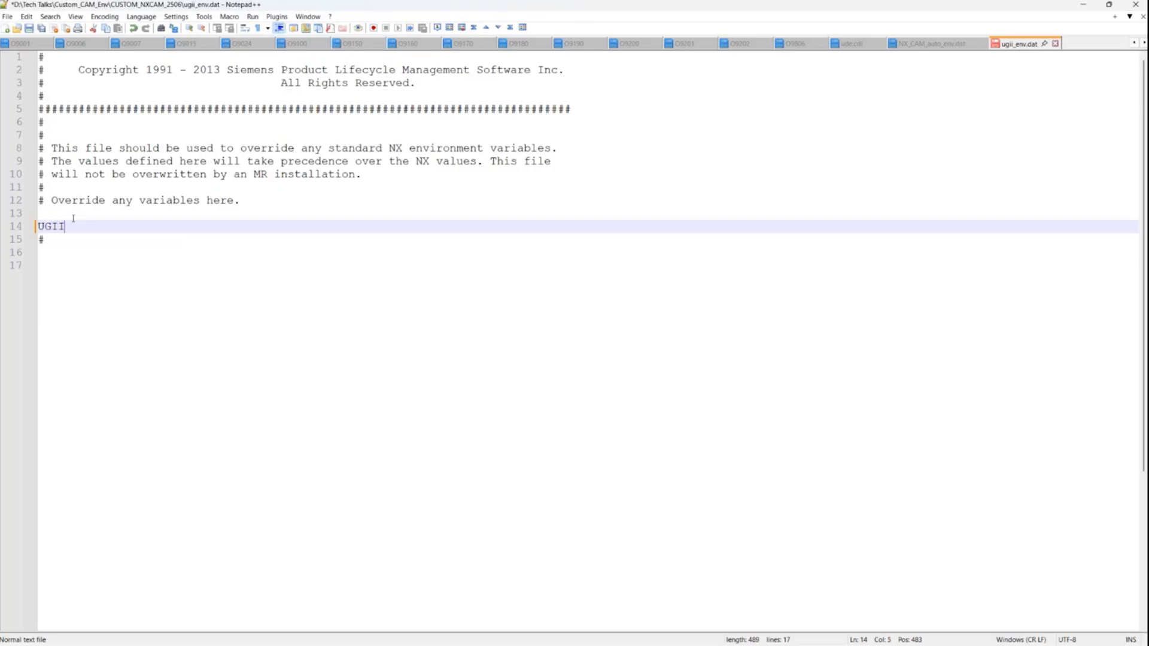
type("_CAM_BASE_DIR =")
left_click(1084, 5)
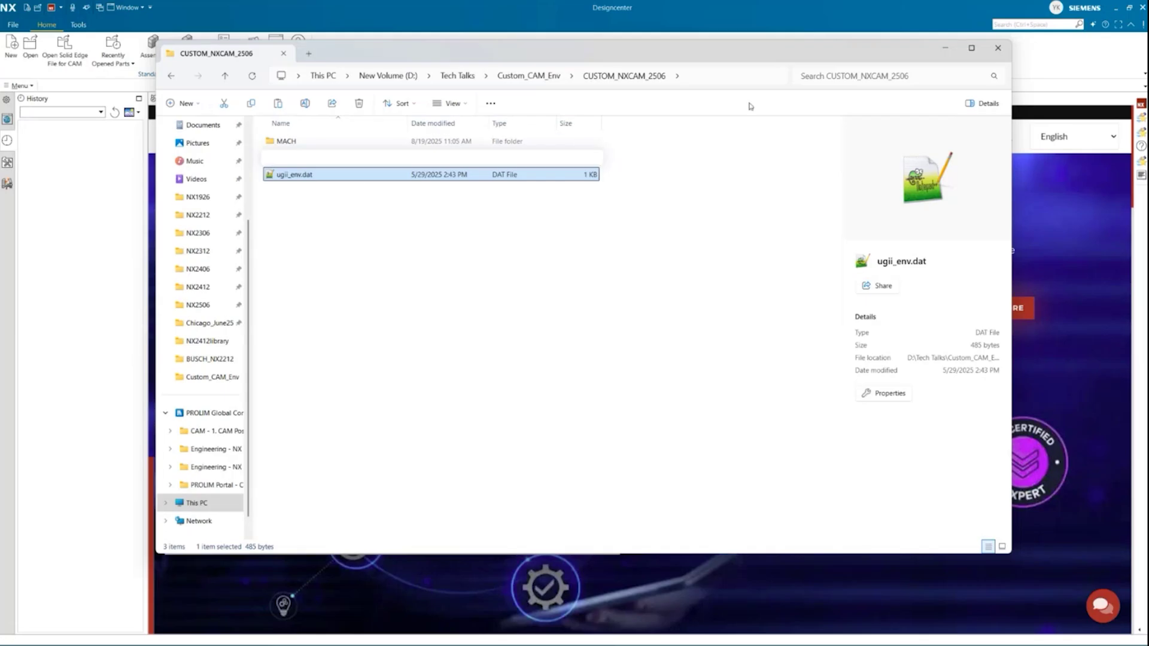
double_click(294, 142)
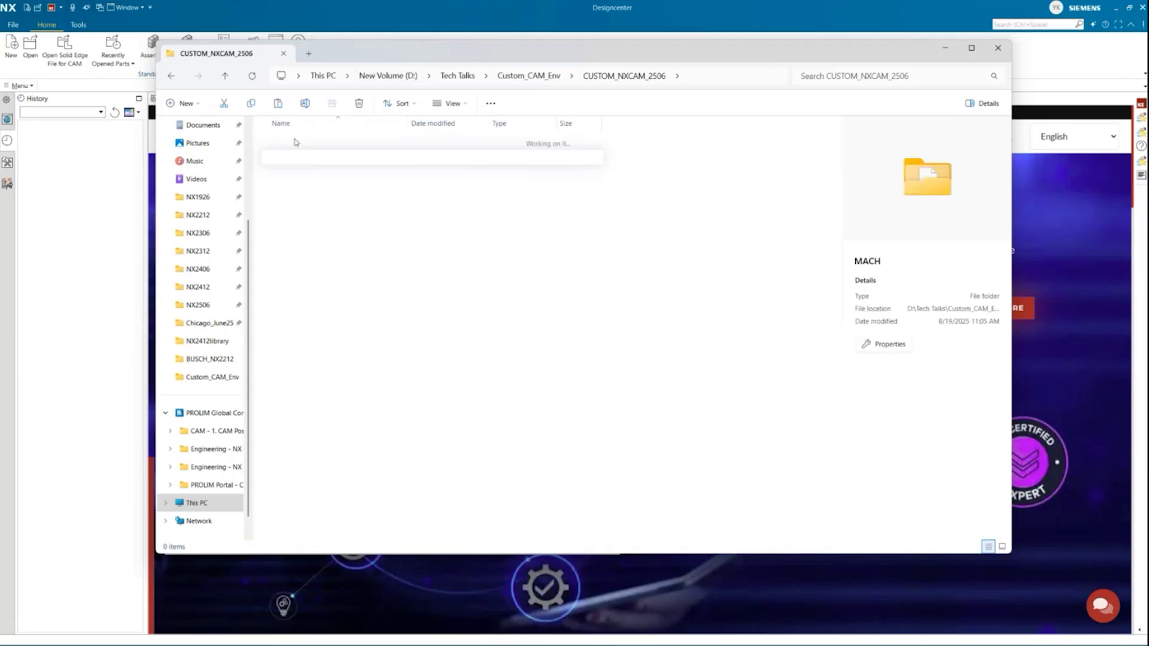
left_click(743, 76)
key("ctrl+c")
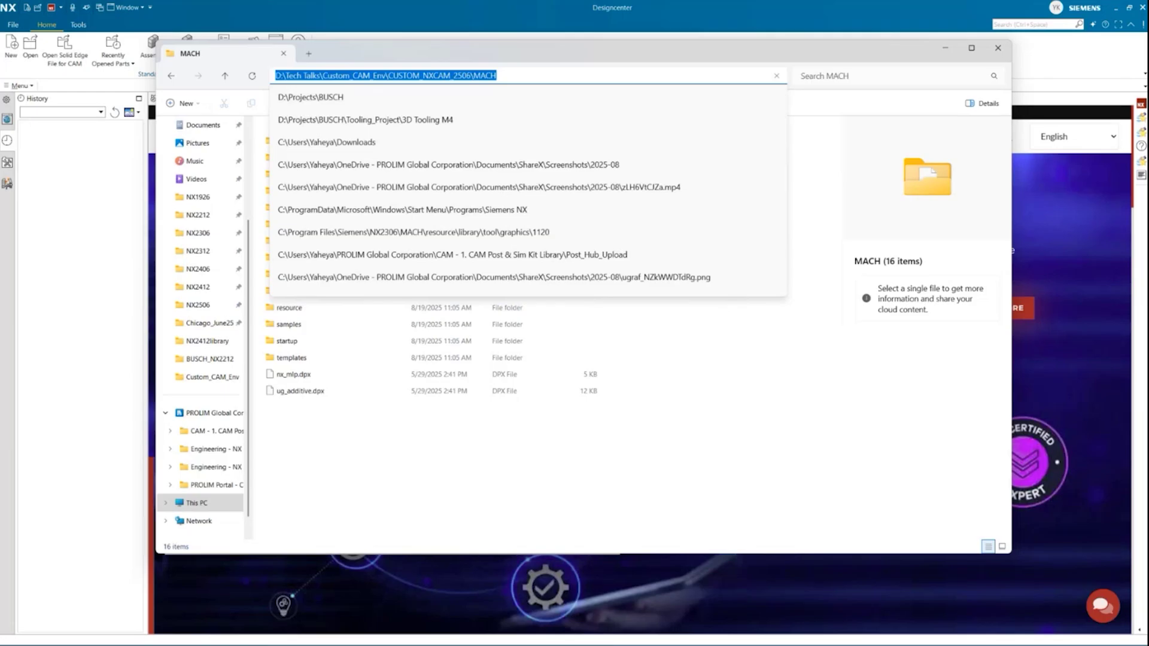
Set UGII_CAM_BASE_DIR to D:\Tech Talks\Custom_CAM_Env\CUSTOM_NXCAM_2506\MACH\ in ugii_env.dat, add a new line below it and save the file.
key("alt+Tab")
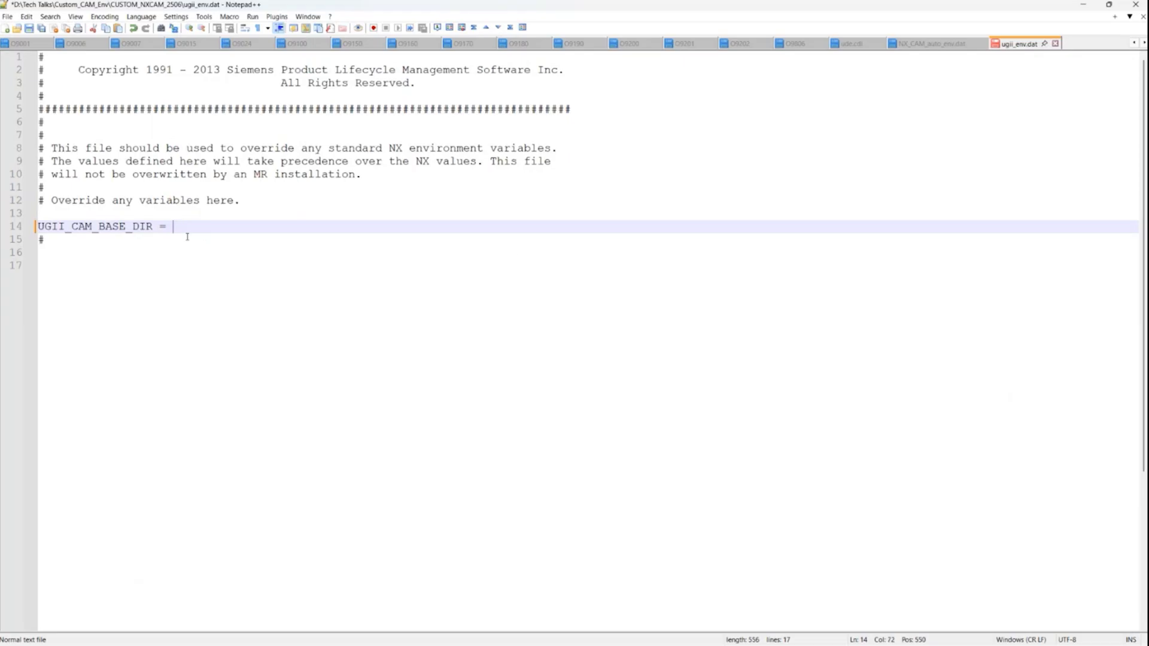
key("ctrl+v")
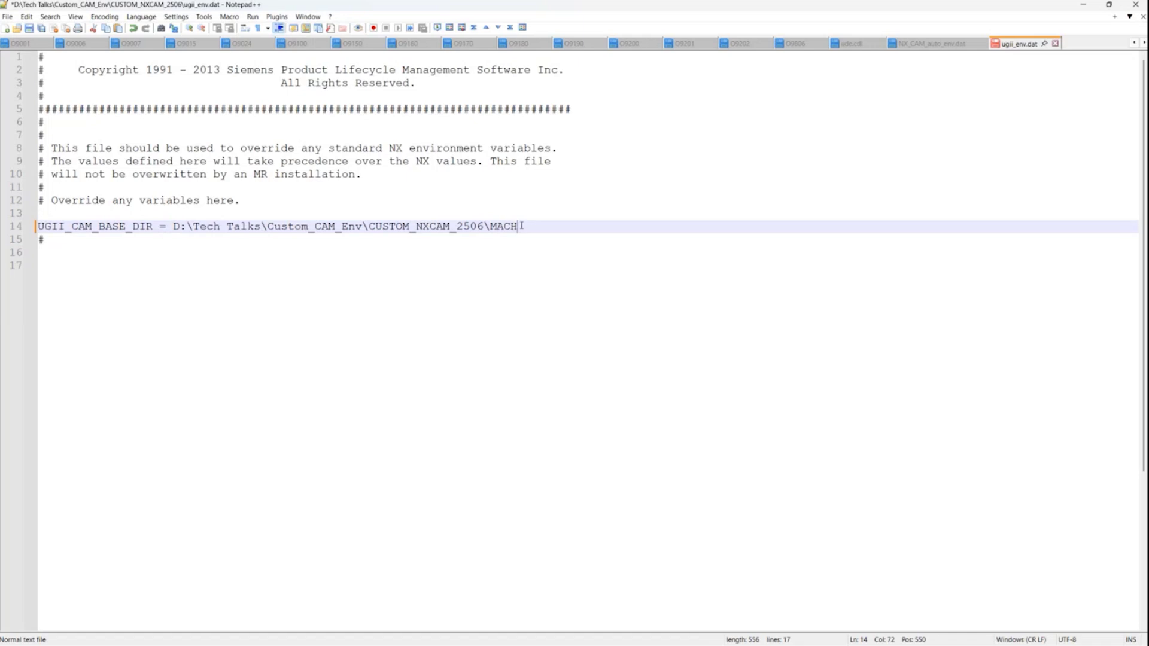
type("\\")
key("Return")
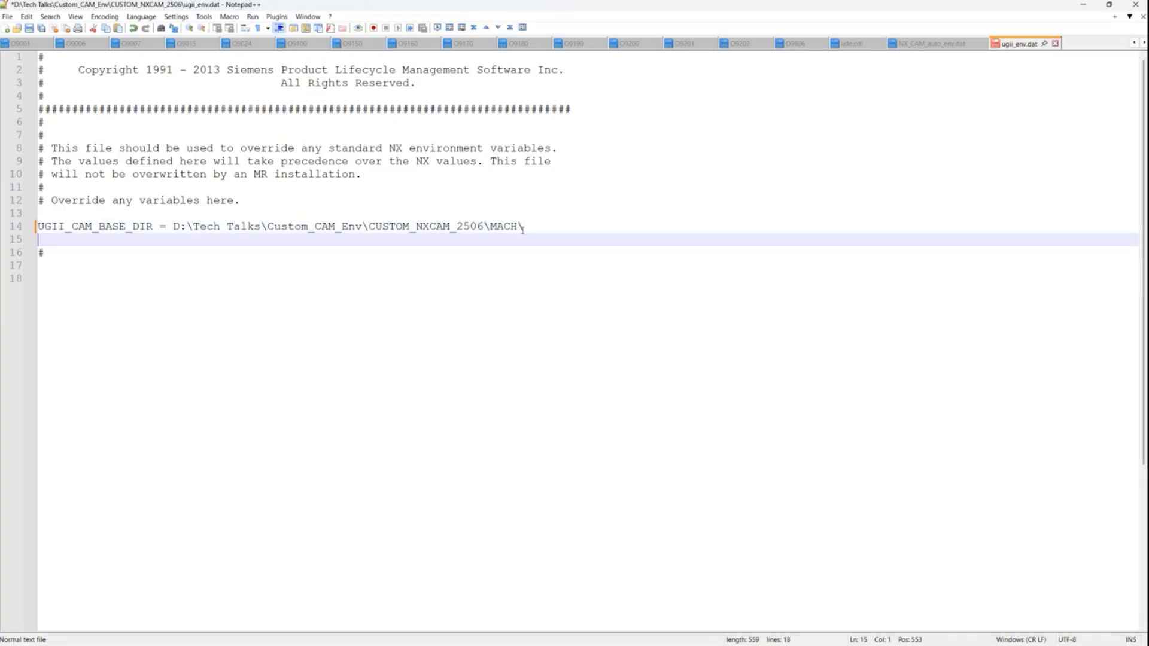
left_click(28, 29)
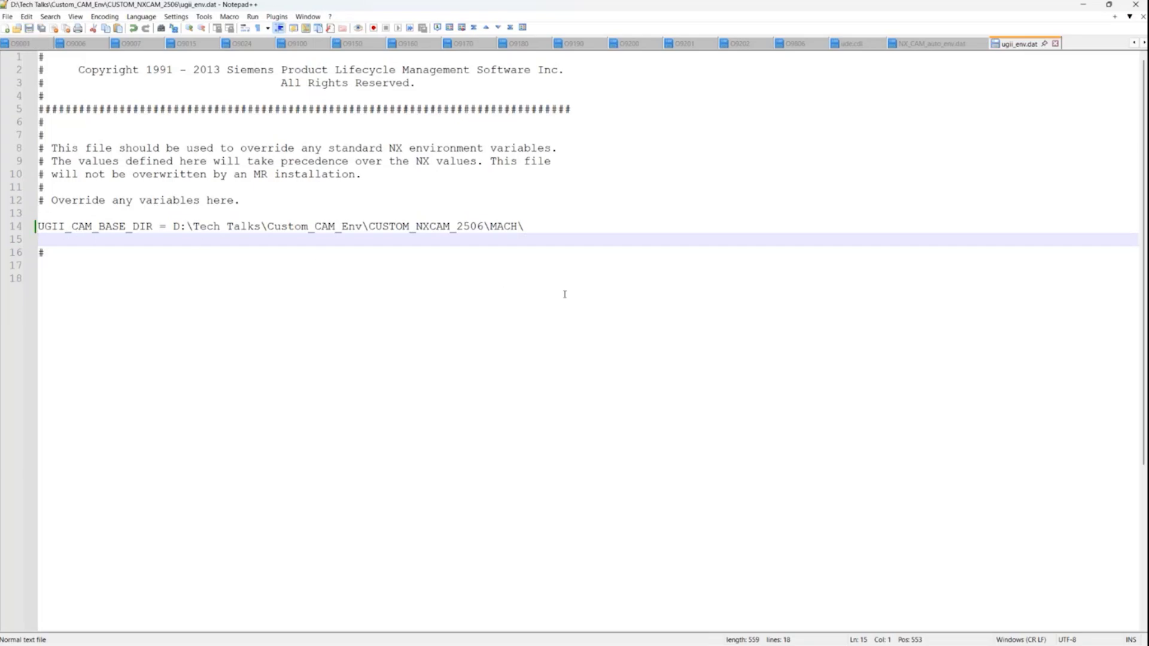
Start a UGII_USER_DIR = entry on the line directly below the UGII_CAM_BASE_DIR entry.
left_click(546, 225)
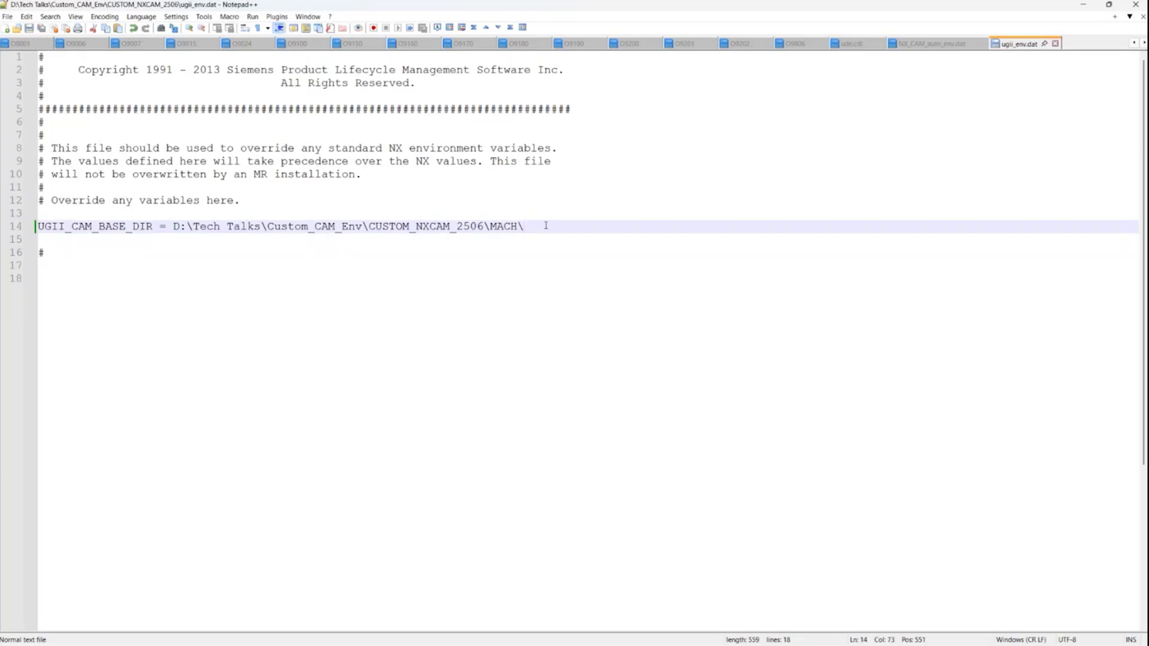
key("Return")
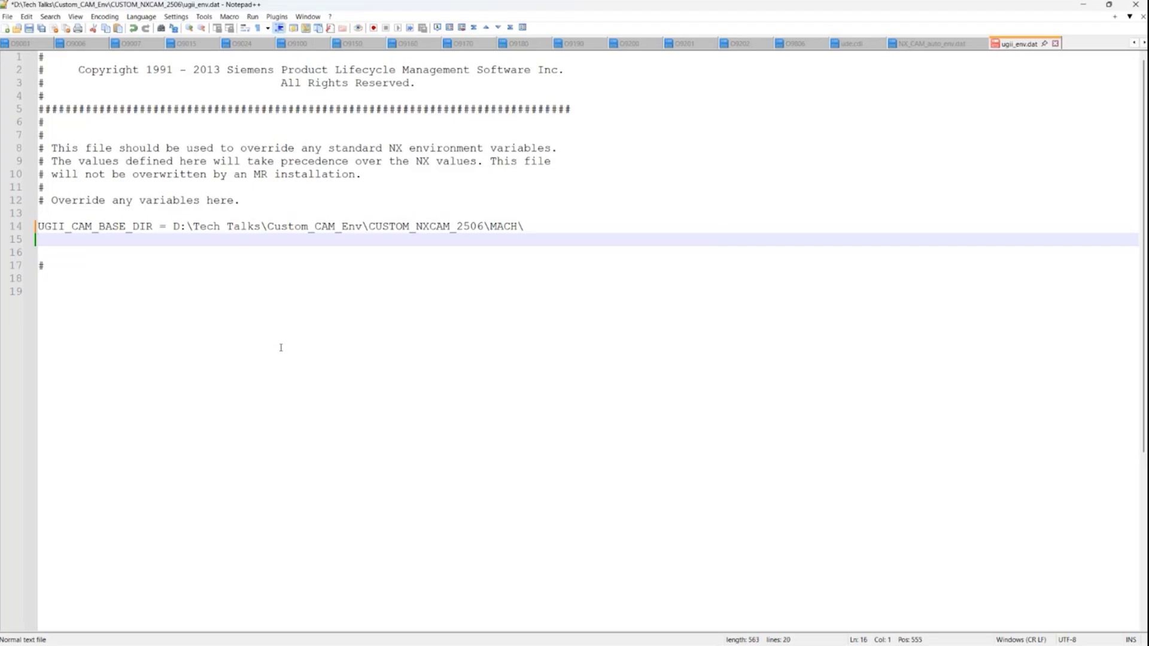
key("Return")
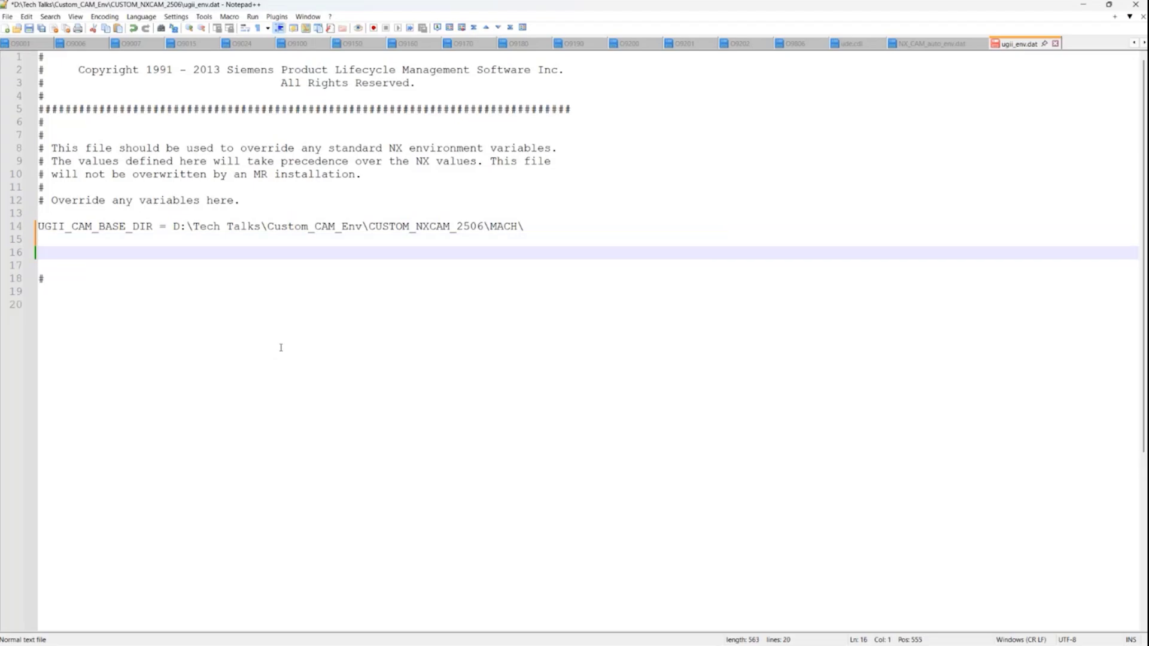
key("BackSpace")
type("UGII")
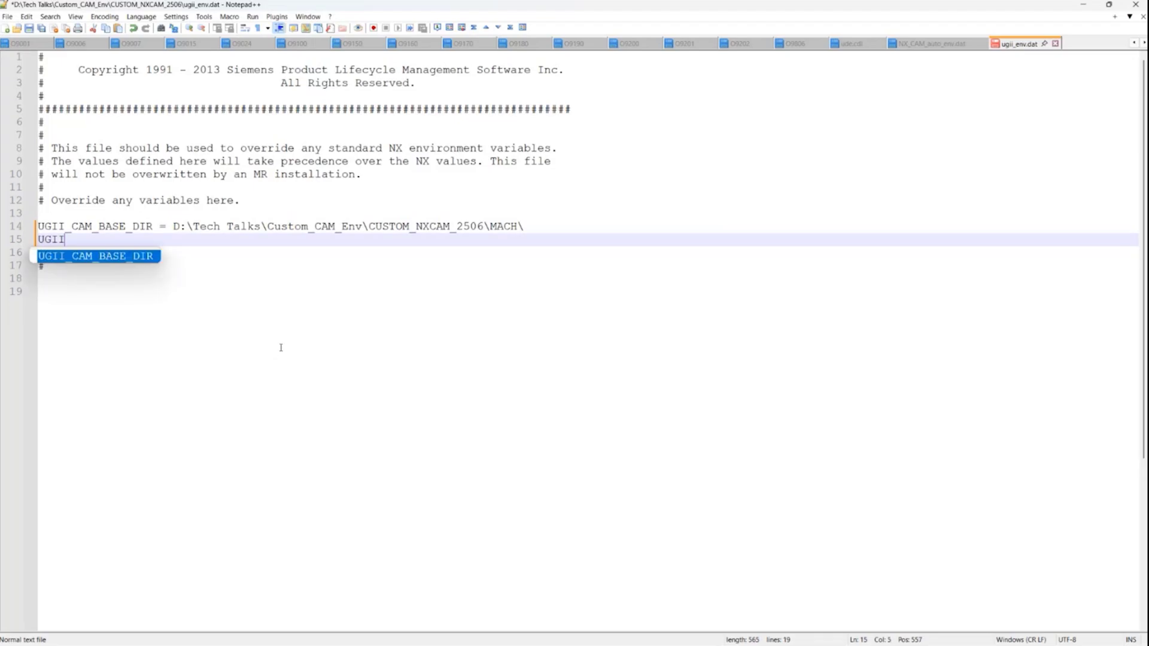
type("_USE")
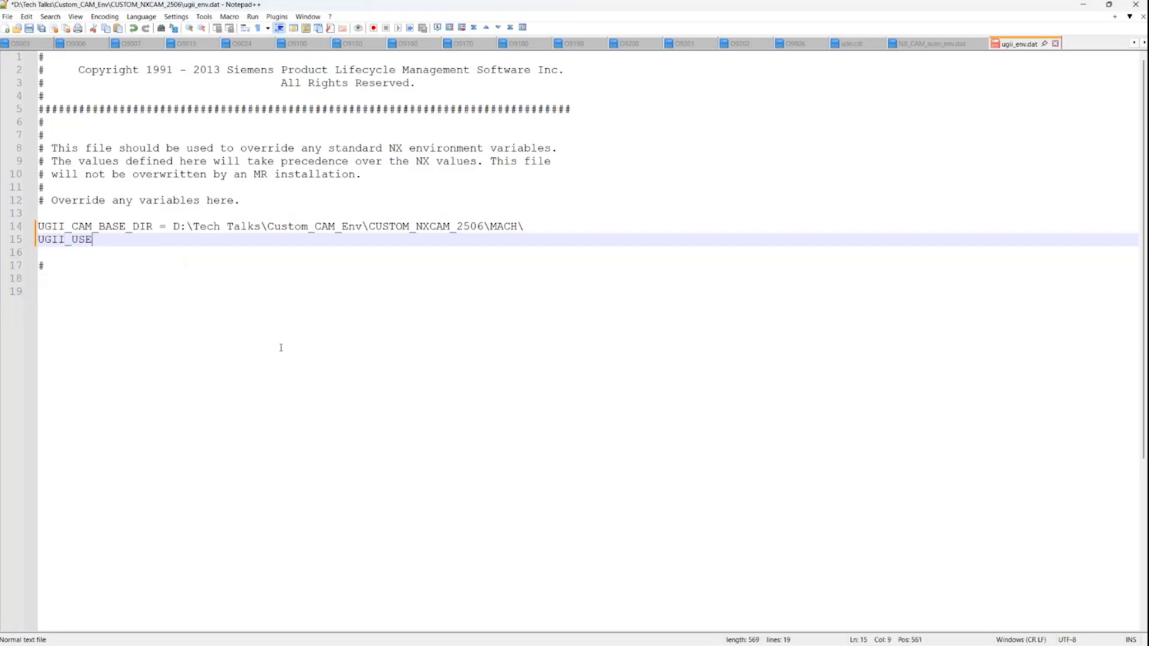
type("R_ DIR =")
Switch to File Explorer and examine the startup folder inside the copied MACH folder.
left_click(1084, 4)
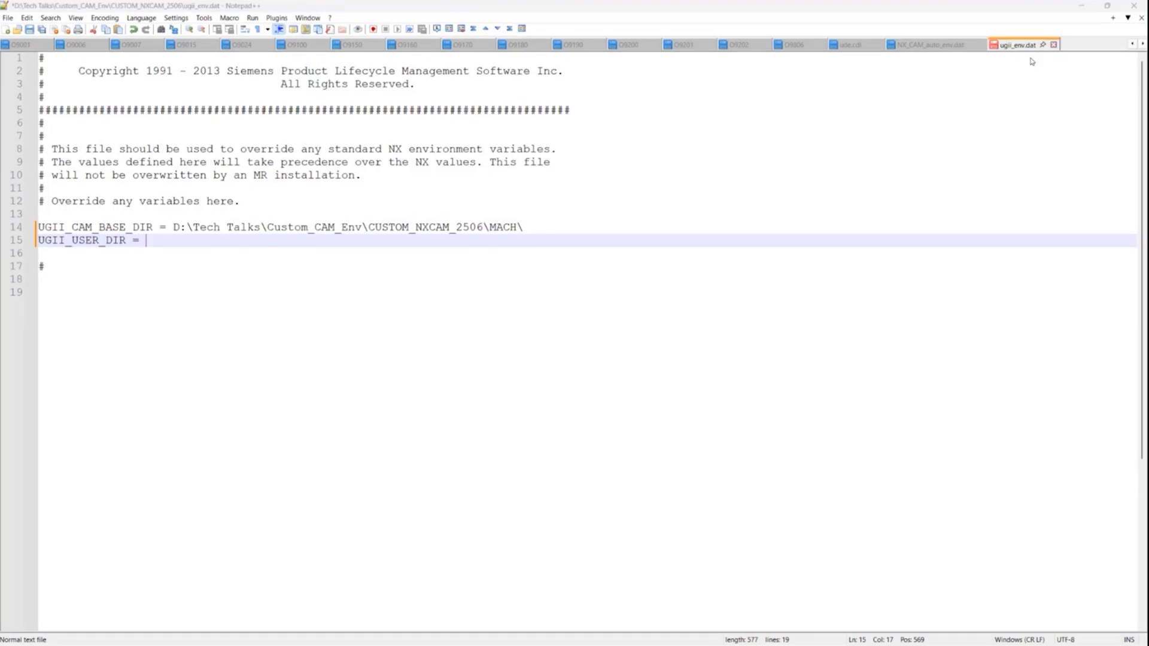
left_click(374, 466)
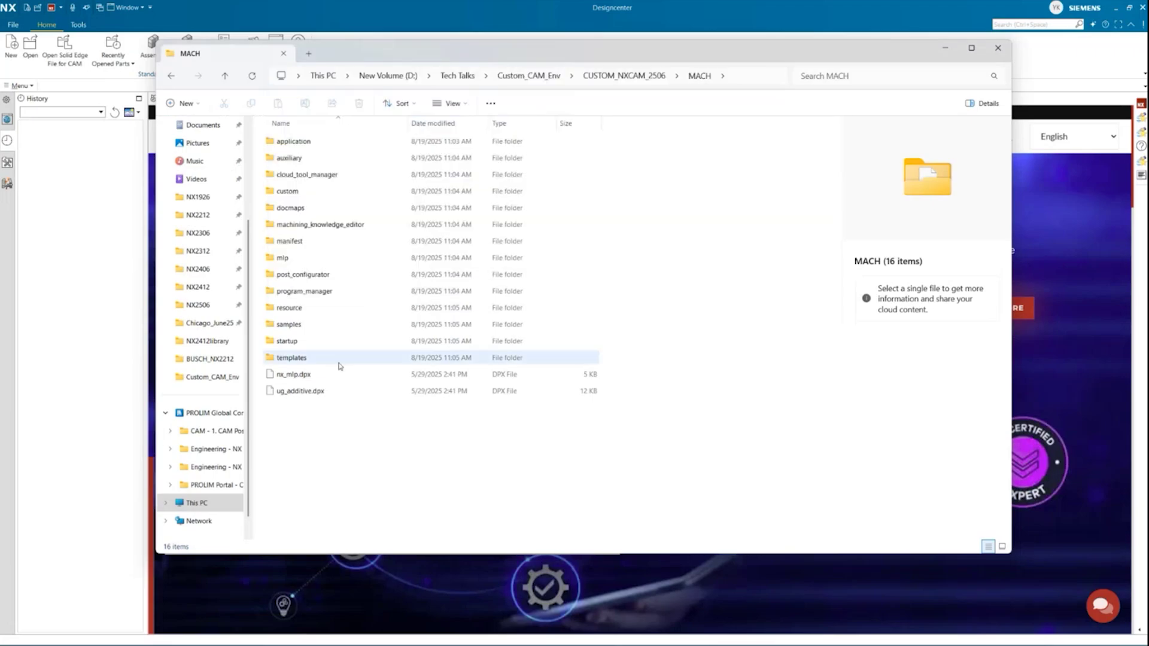
double_click(310, 341)
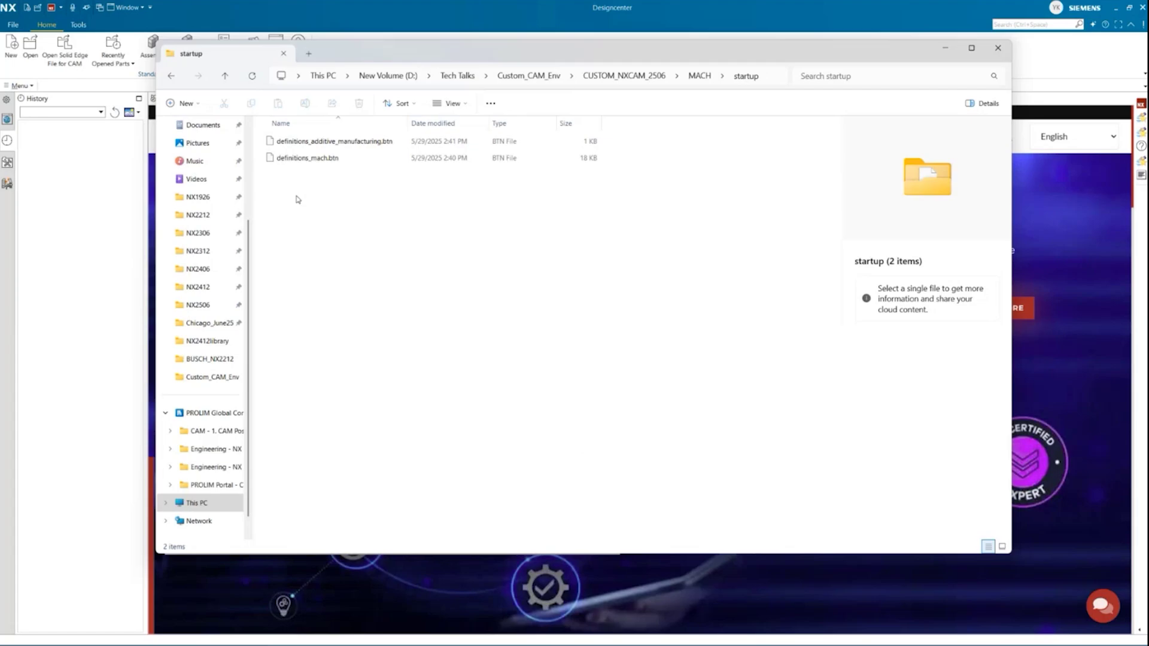
Look through the files in the MACH\templates folder of the NX2506 installation.
left_click(203, 306)
left_click(301, 277)
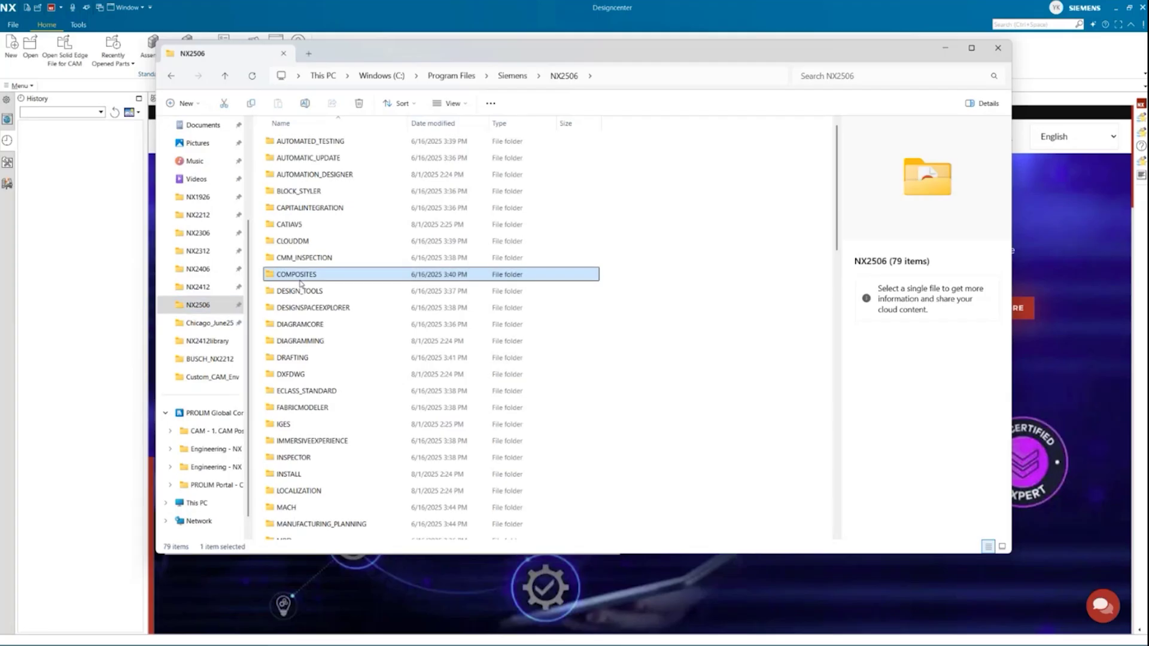
key("m")
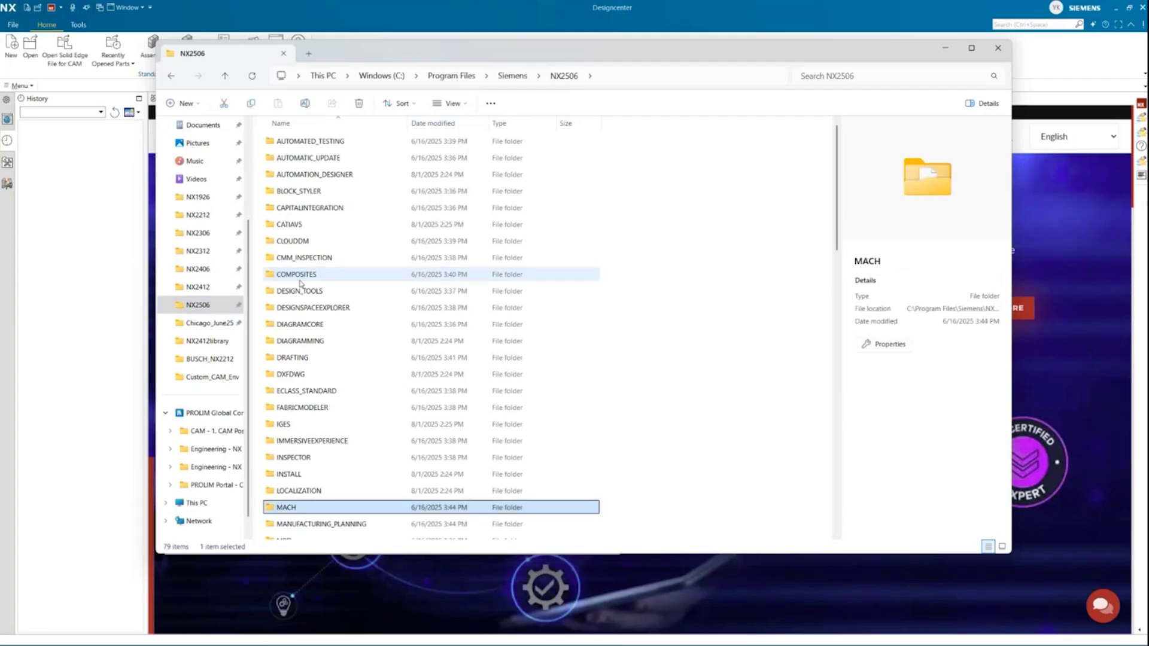
key("Return")
double_click(323, 358)
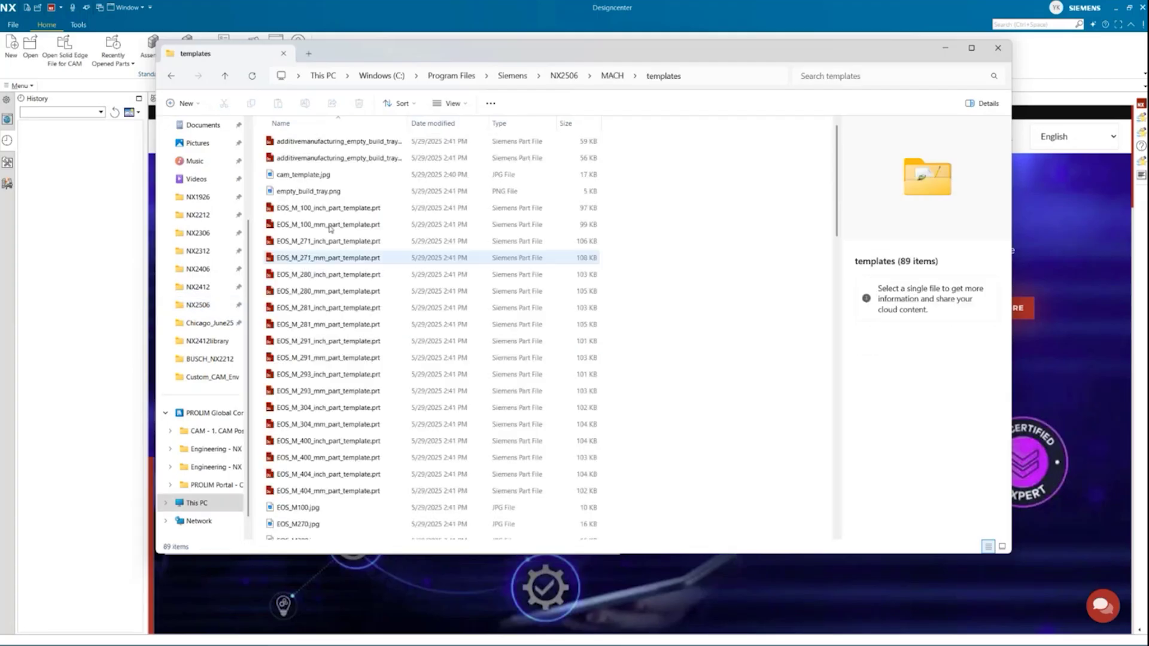
scroll(337, 254, "down", 3)
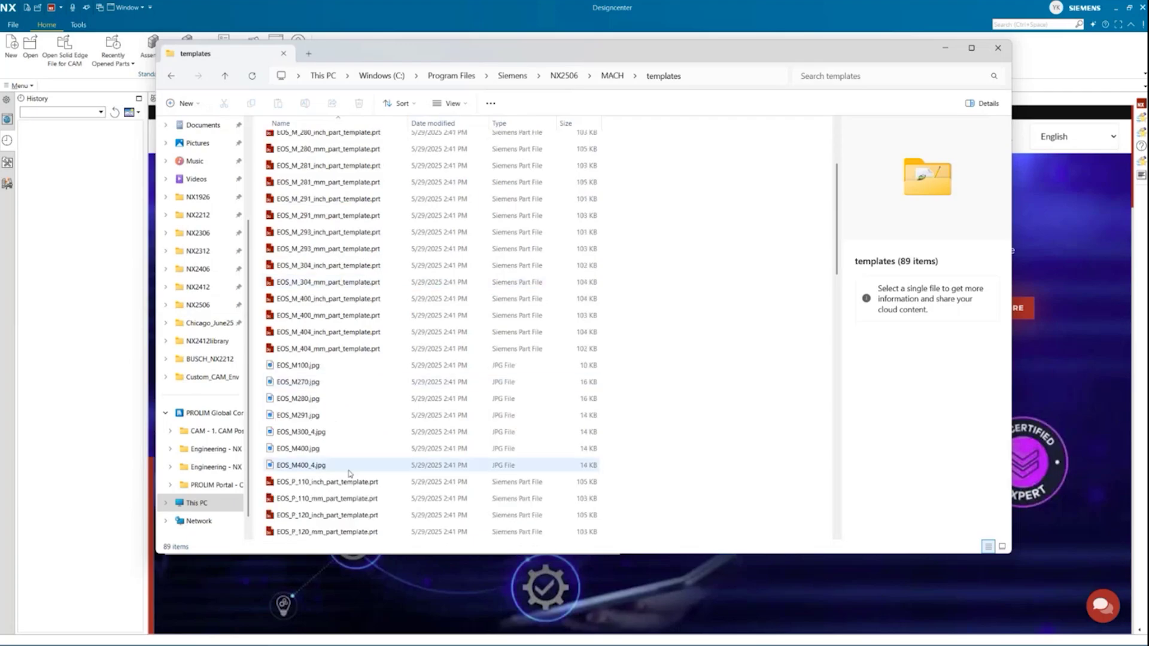
scroll(350, 472, "down", 5)
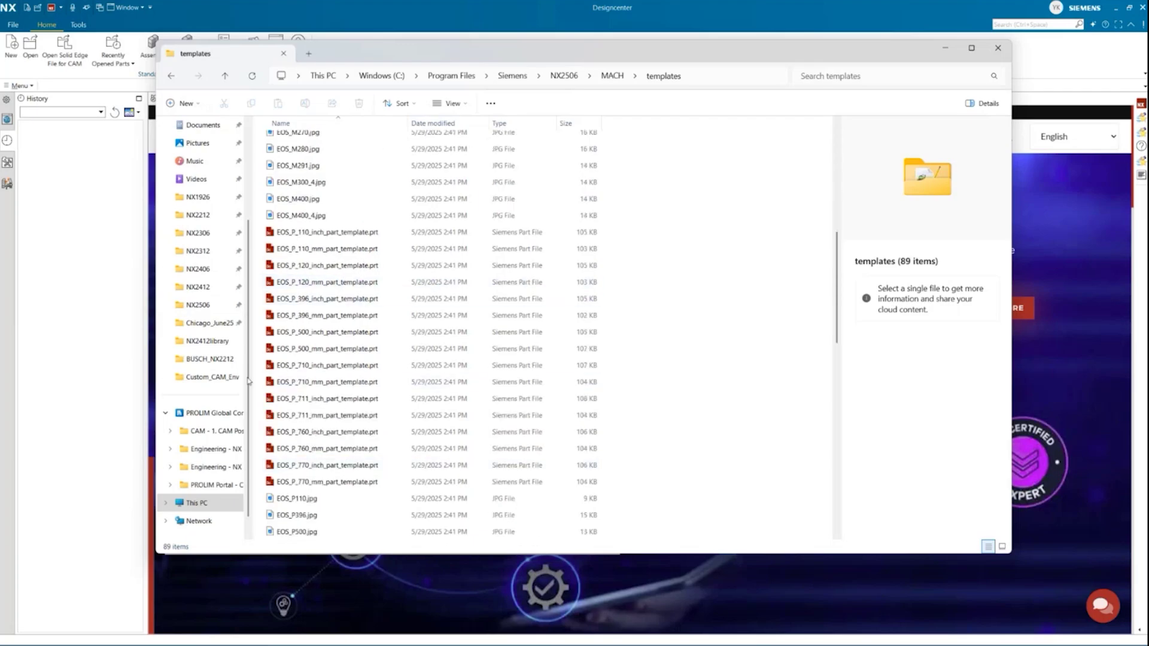
Recheck the startup folder in the custom environment's MACH folder and copy the path of that MACH folder.
left_click(211, 377)
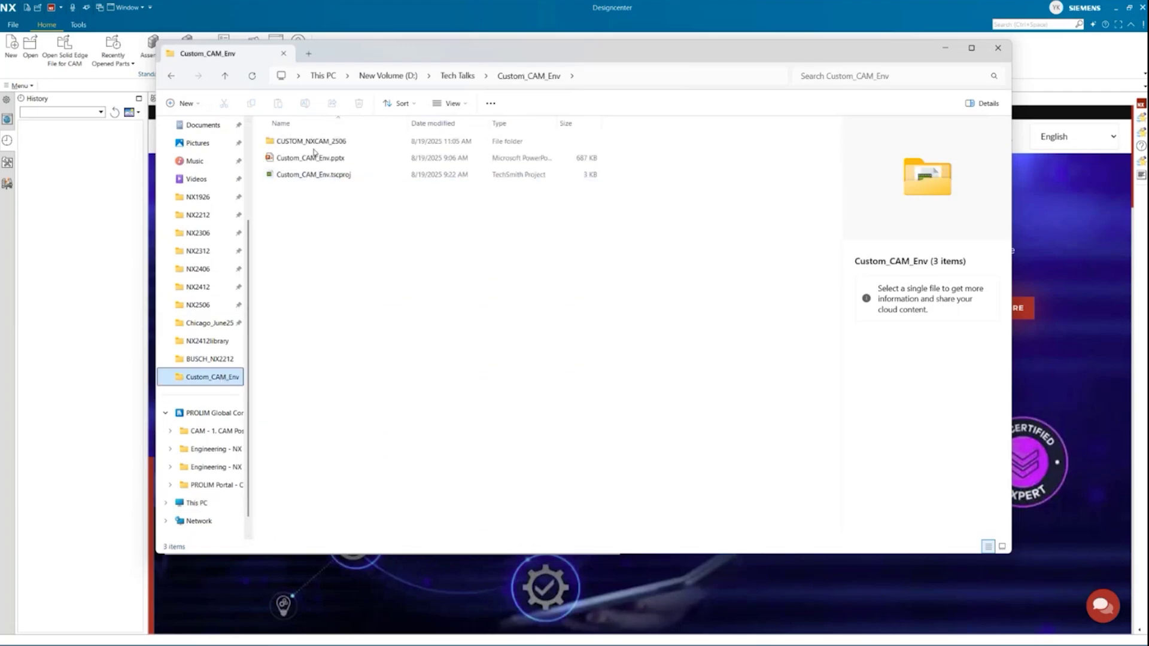
double_click(312, 143)
double_click(304, 143)
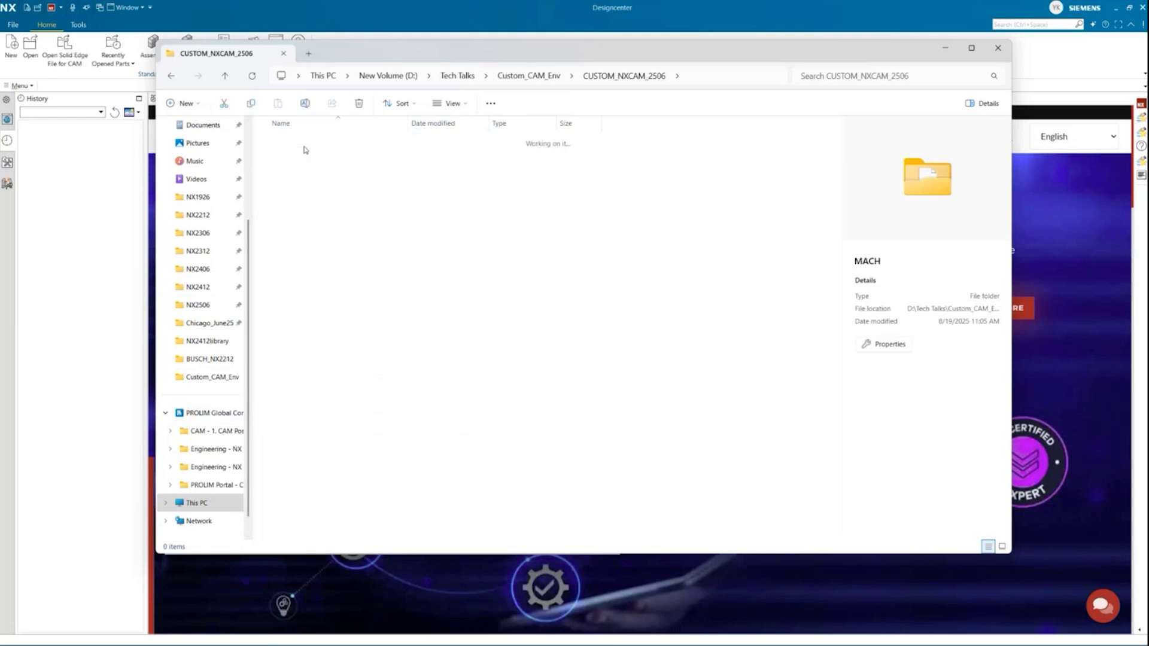
left_click(309, 340)
key("Return")
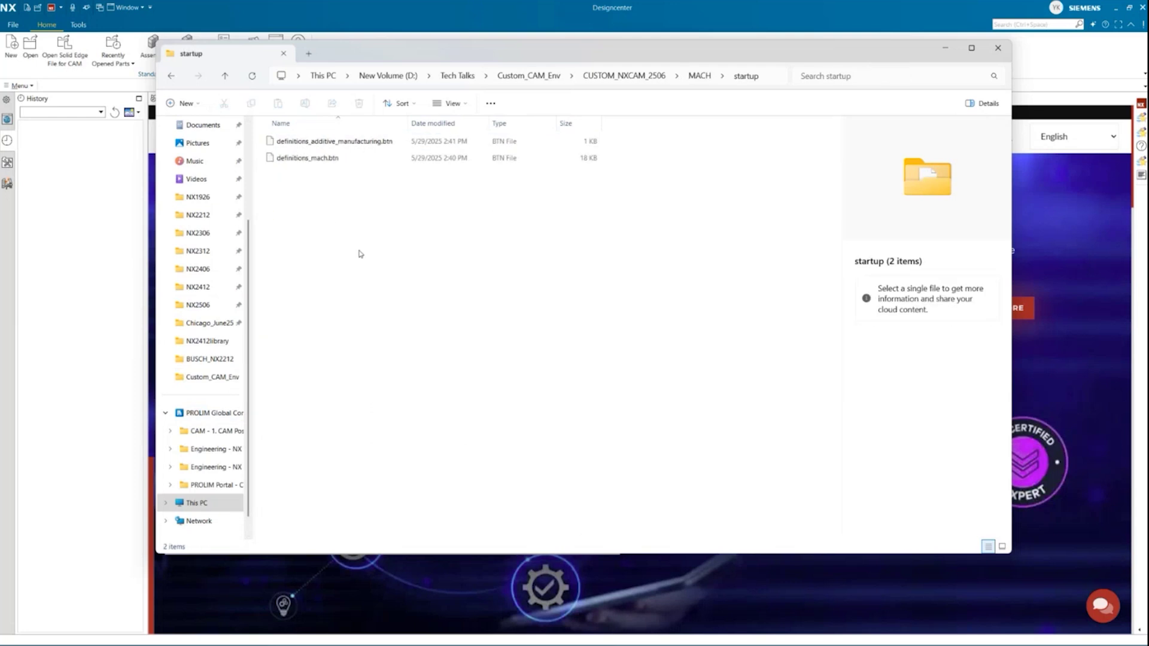
left_click(698, 76)
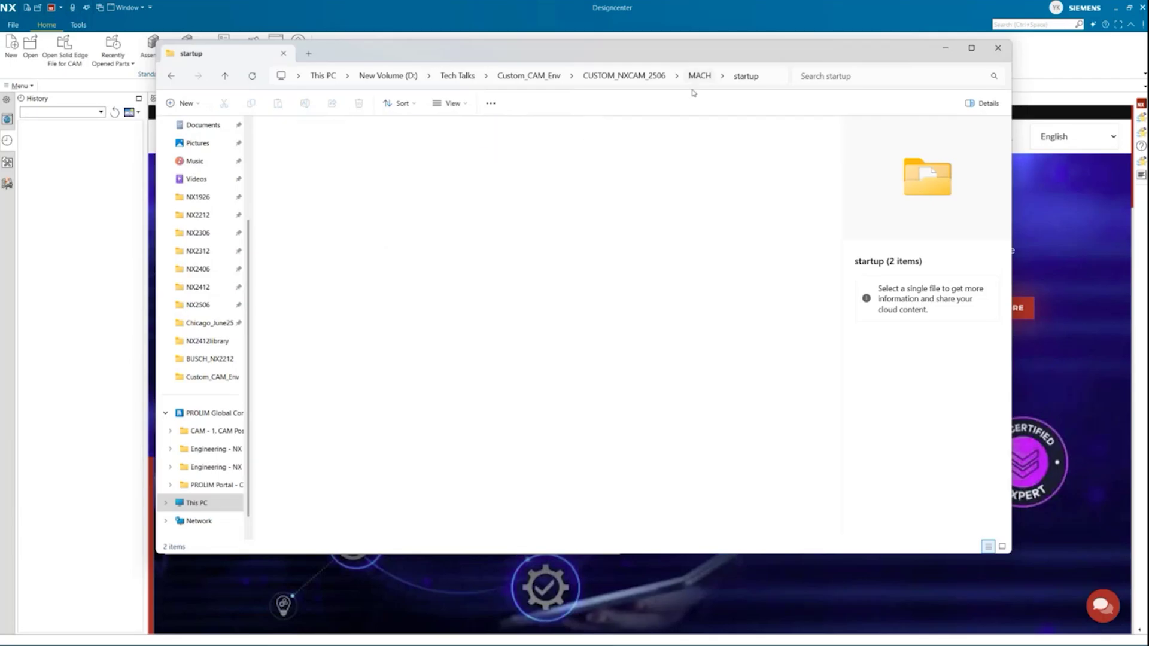
left_click(738, 76)
key("ctrl+c")
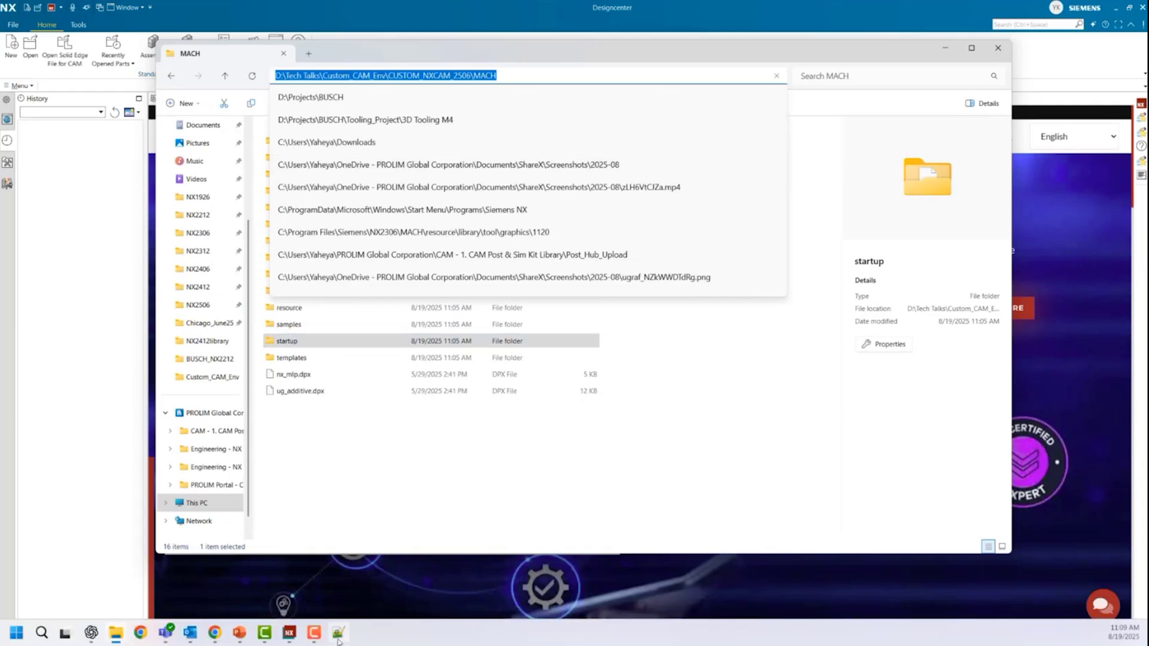
Set UGII_USER_DIR to D:\Tech Talks\Custom_CAM_Env\CUSTOM_NXCAM_2506\MACH\ in ugii_env.dat and save the file.
left_click(339, 638)
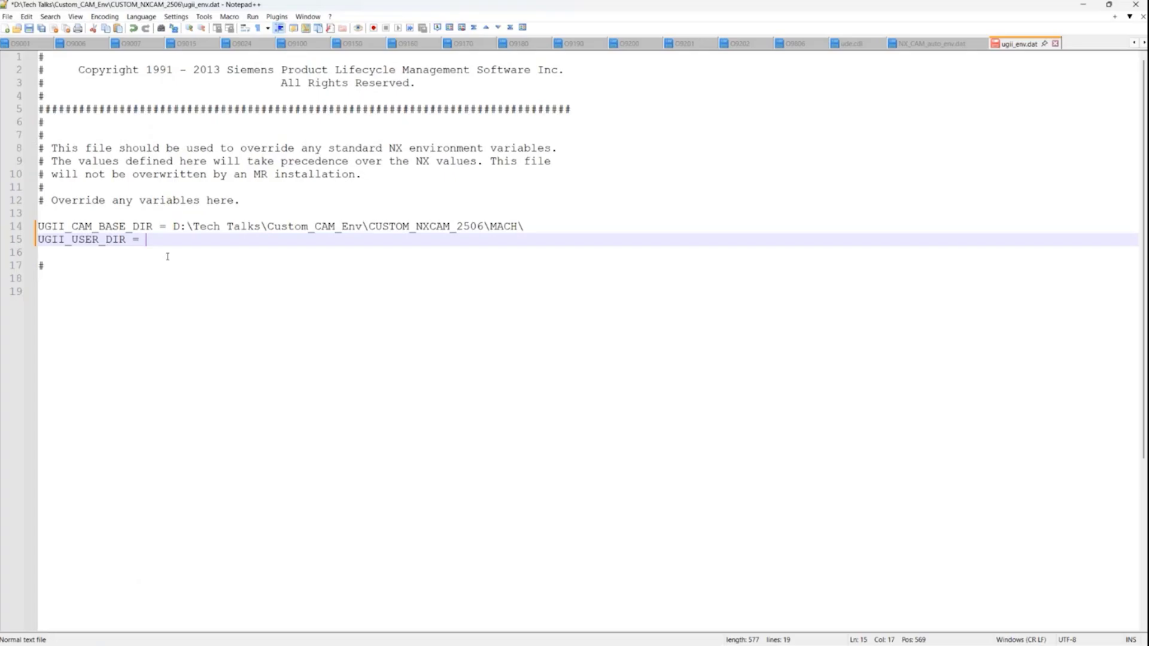
key("ctrl+v")
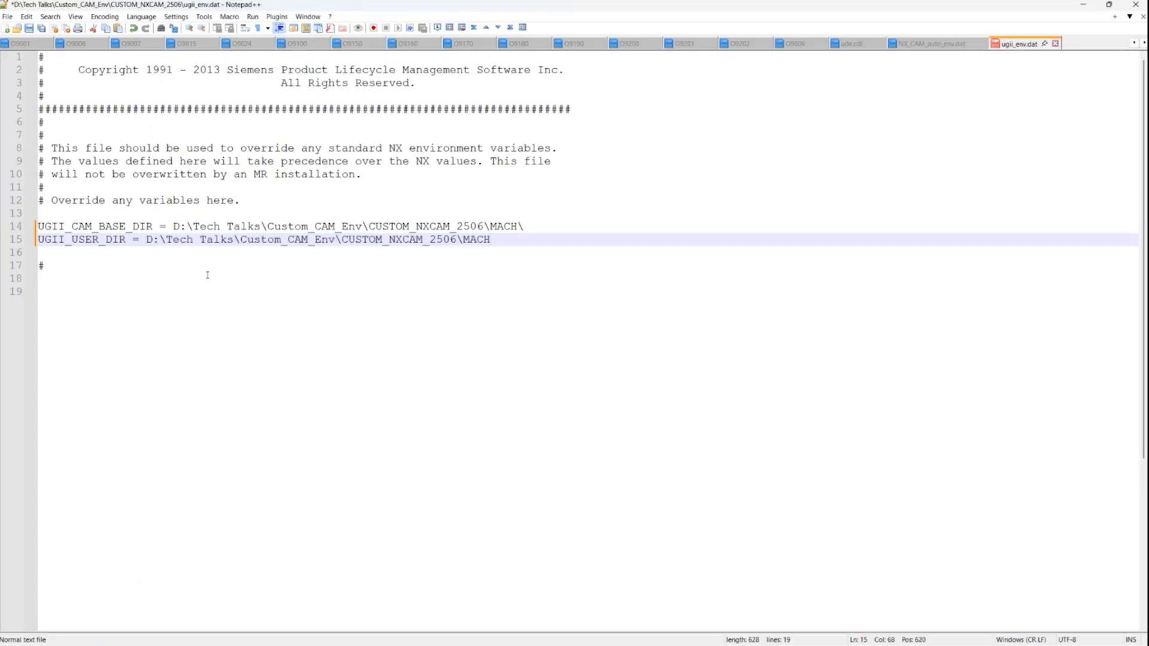
key("alt+Tab")
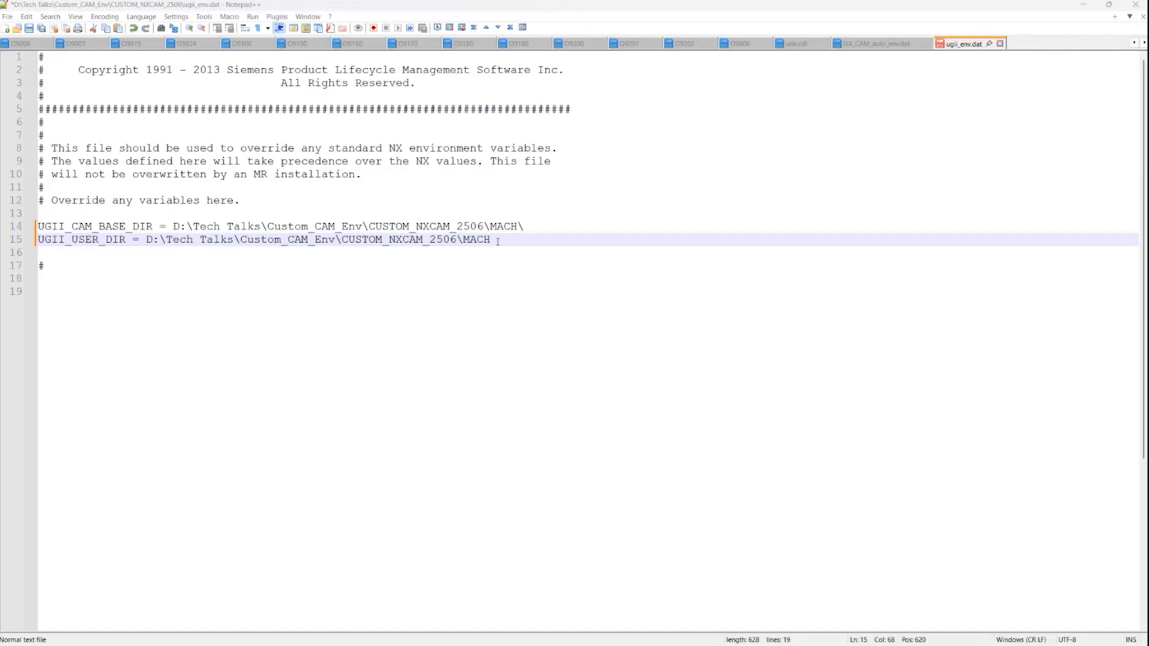
left_click(502, 236)
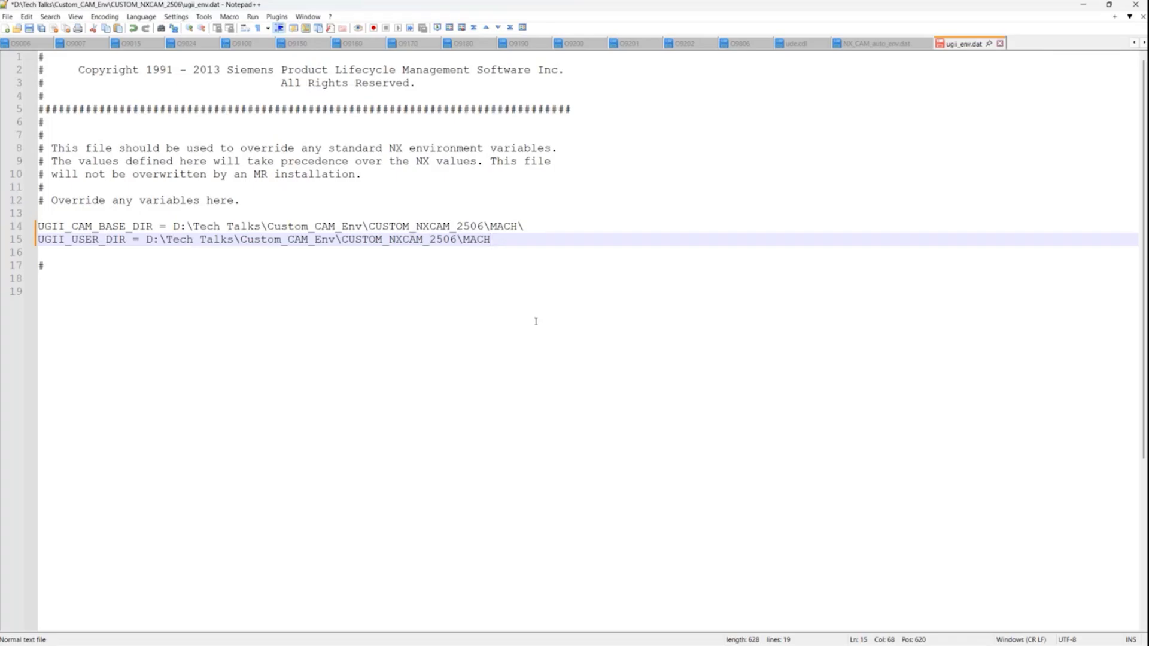
type("\\")
key("ctrl+s")
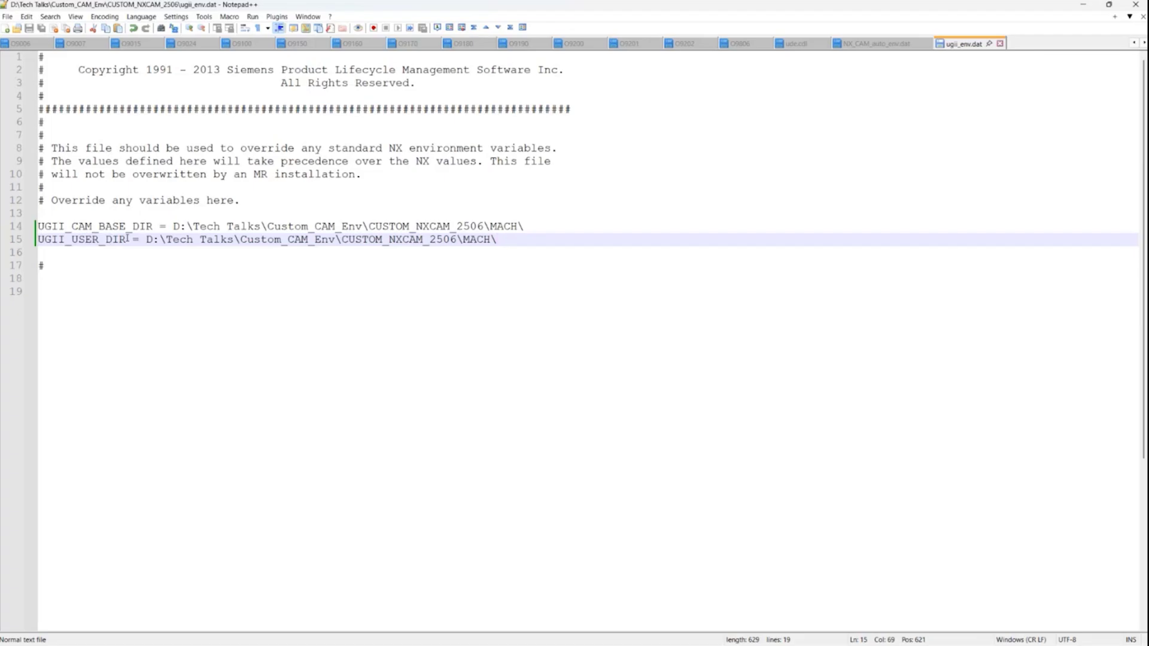
Review the UGII_USER_DIR entry and locate the startup folder inside the MACH folder it points to.
left_click_drag(125, 239, 38, 239)
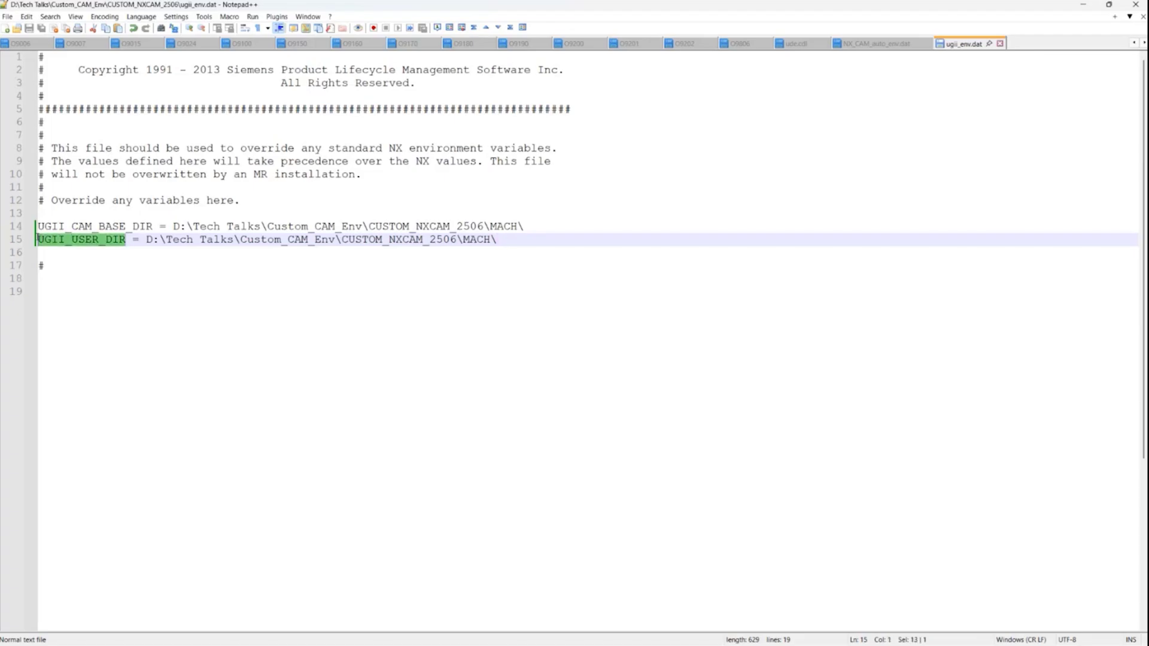
left_click(502, 240)
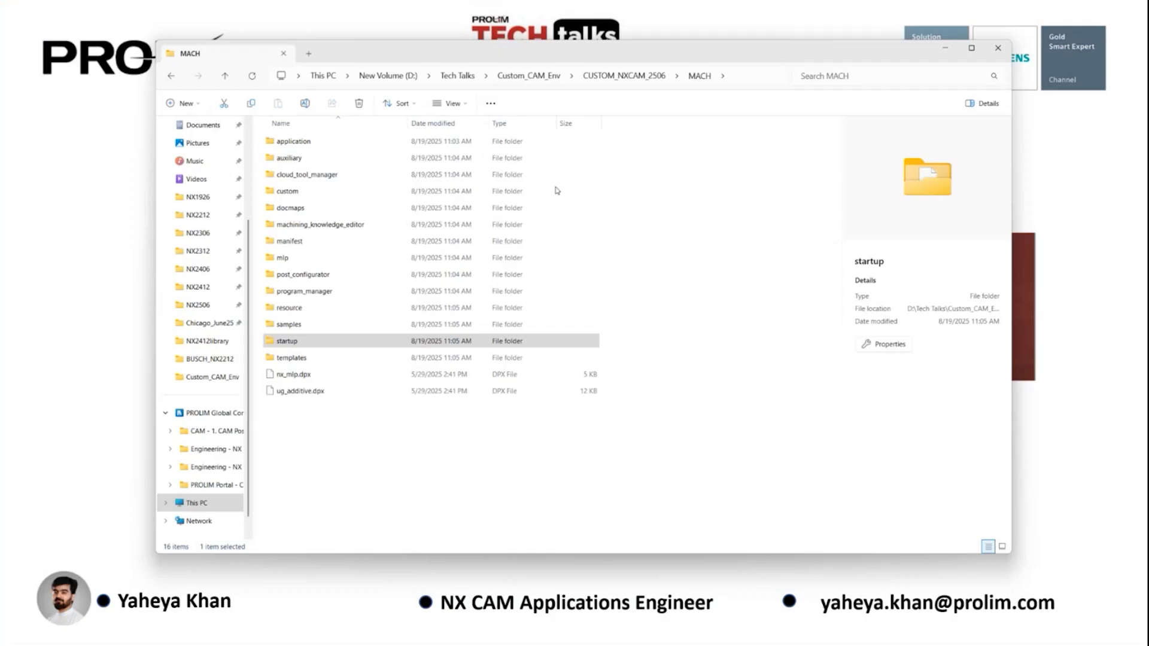
key("F4")
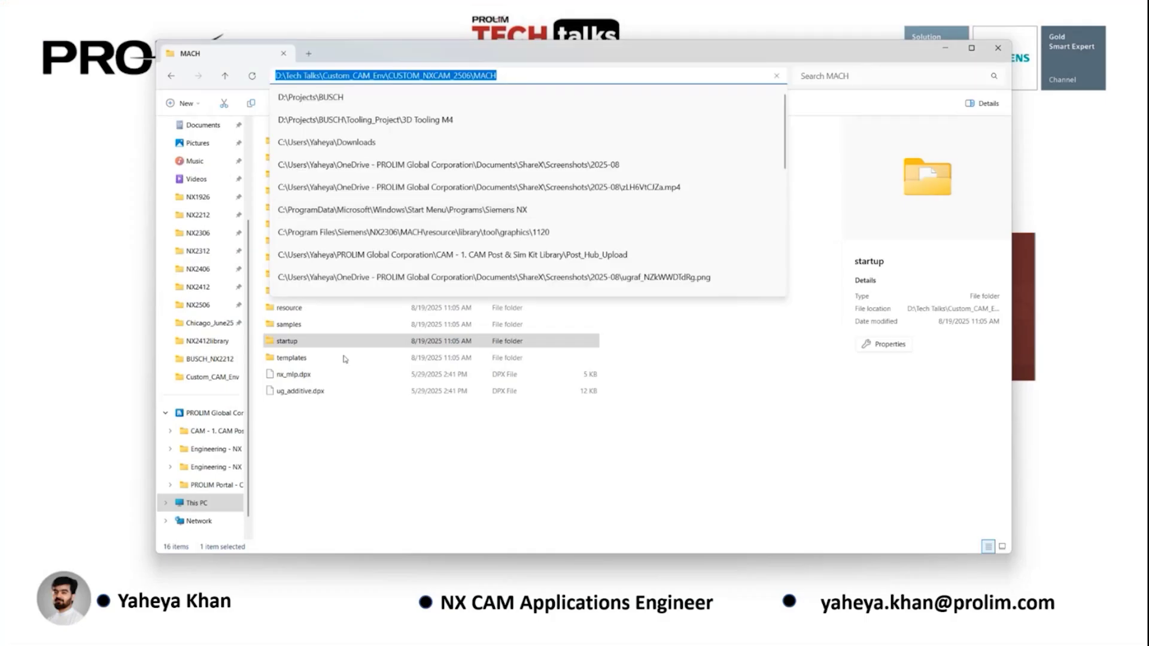
key("Escape")
left_click(303, 344)
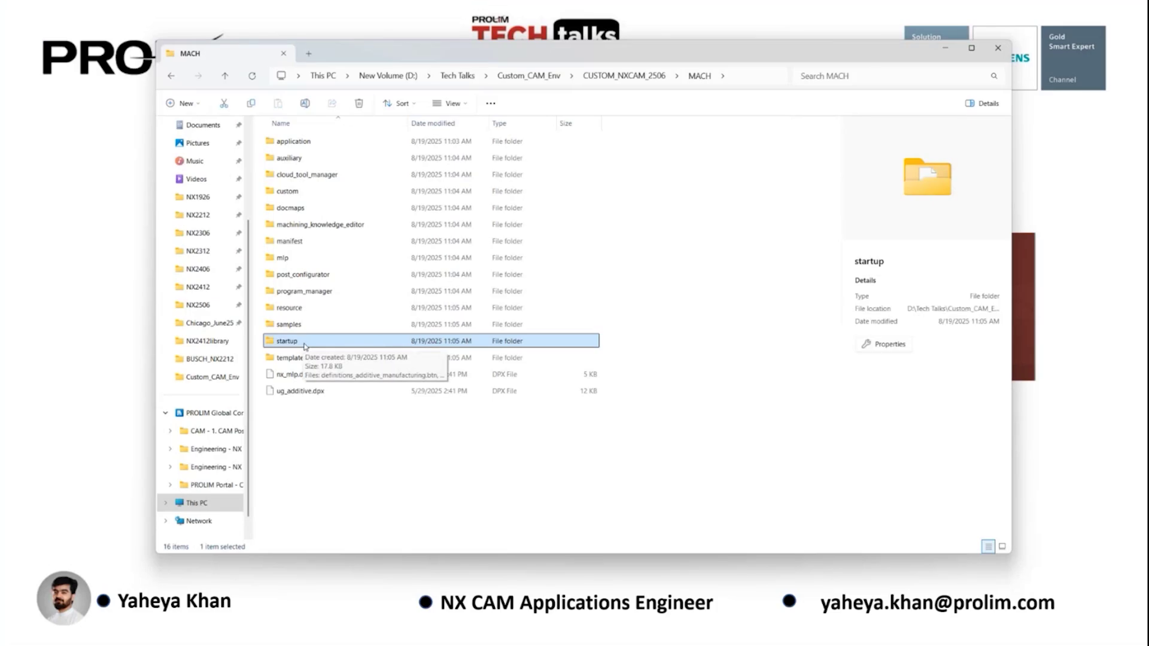
View the files inside the custom MACH folder's startup folder, and switch to the NX window.
double_click(305, 345)
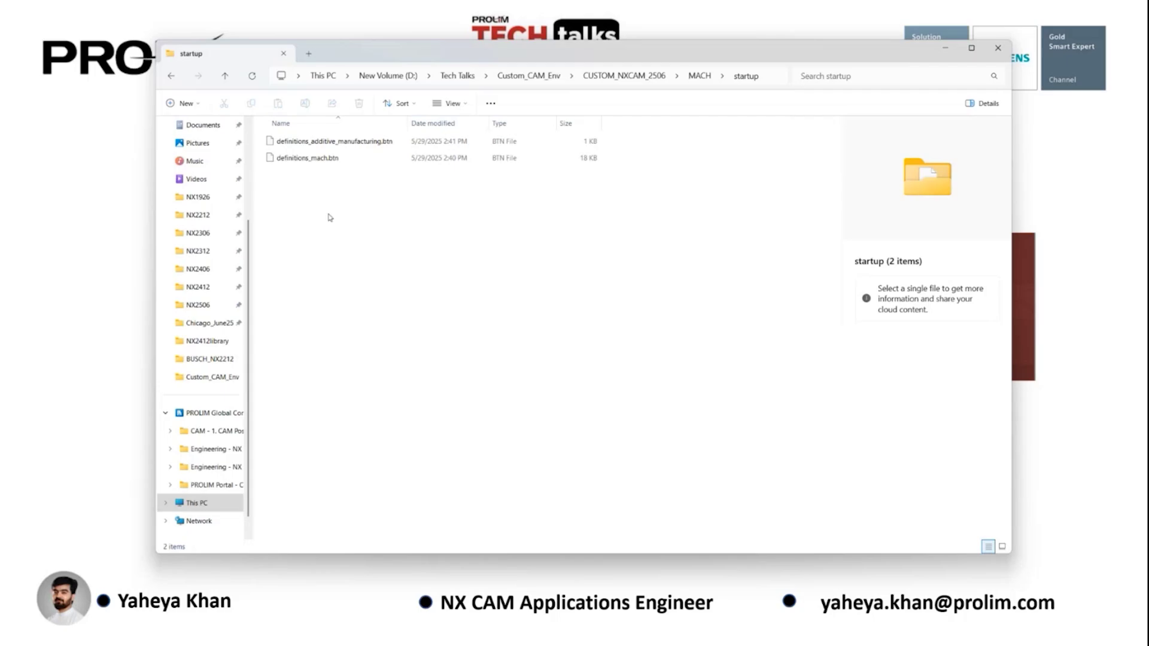
left_click(947, 49)
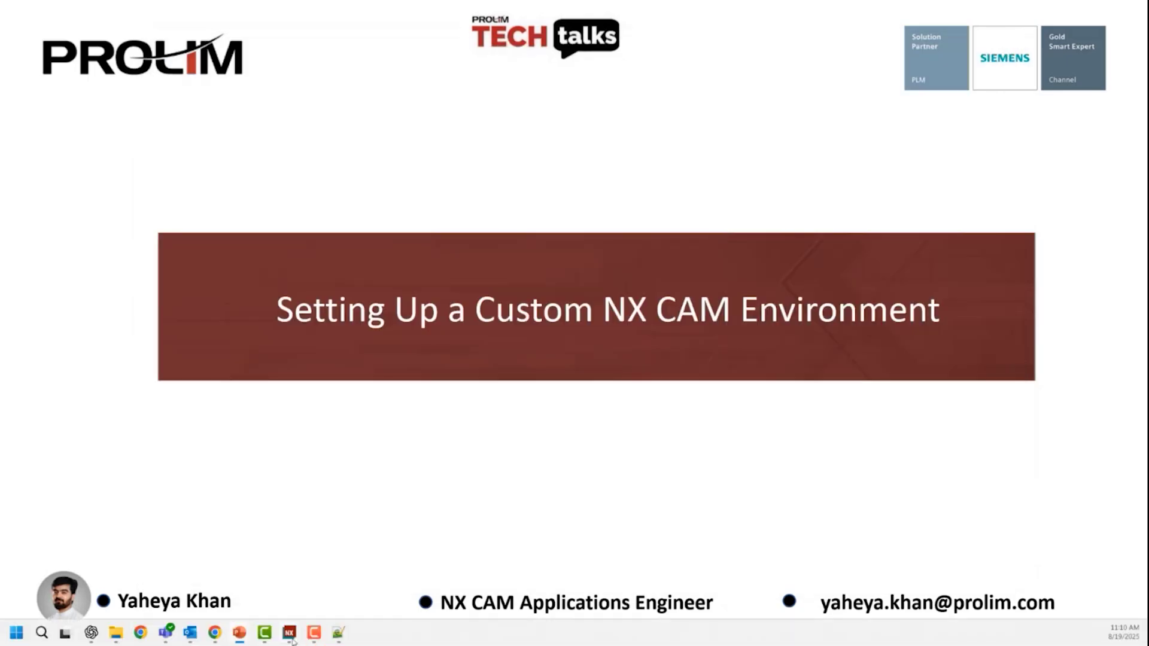
mouse_move(292, 641)
left_click(249, 578)
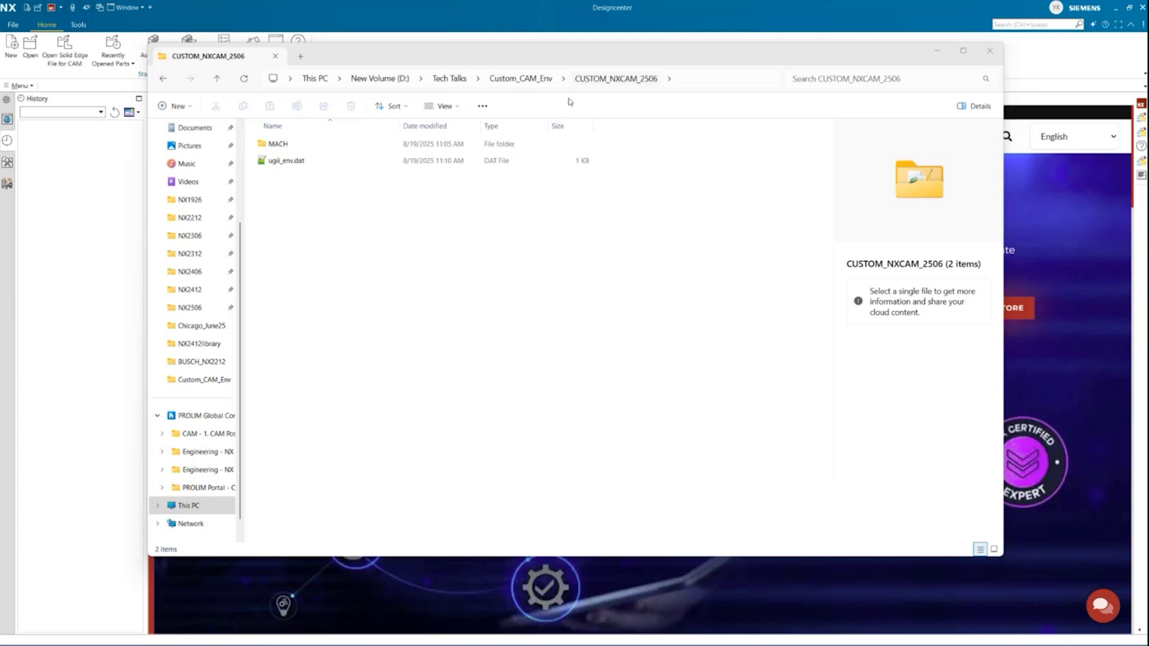
Start creating a new shortcut in the CUSTOM_NXCAM_2506 folder.
right_click(307, 211)
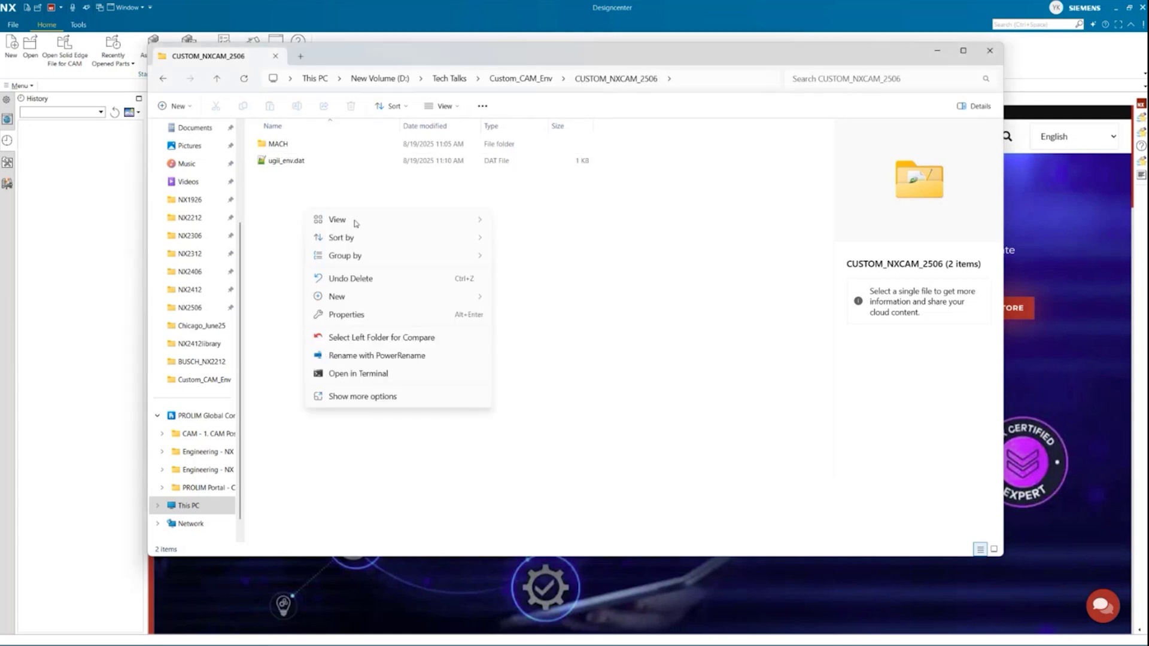
left_click(387, 398)
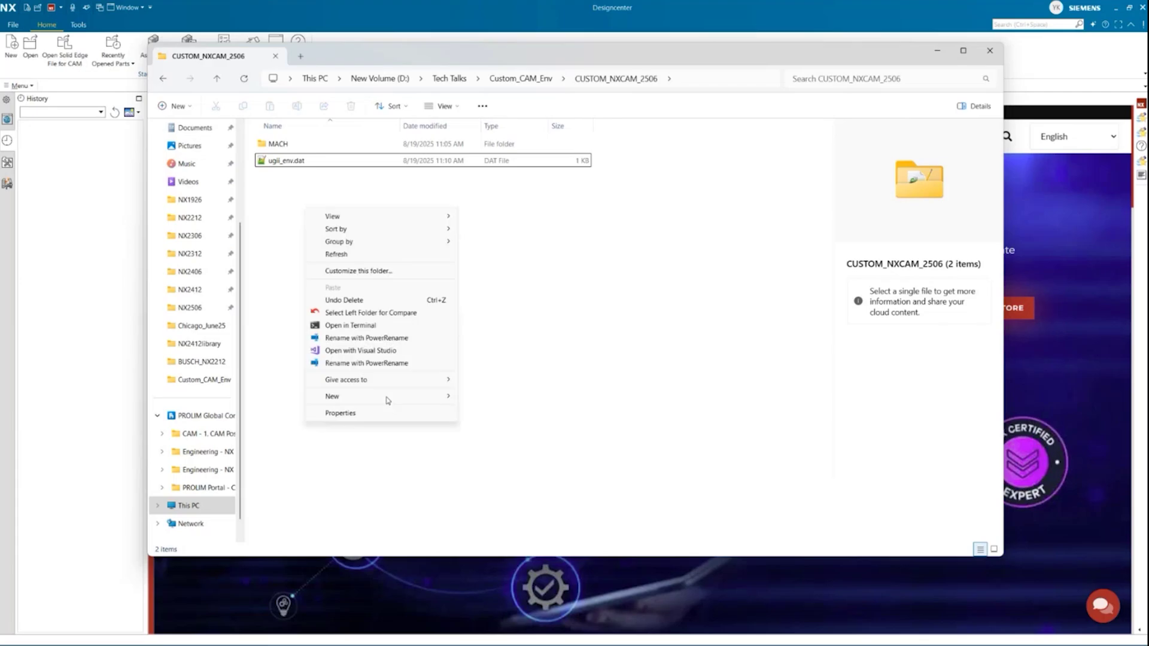
mouse_move(422, 399)
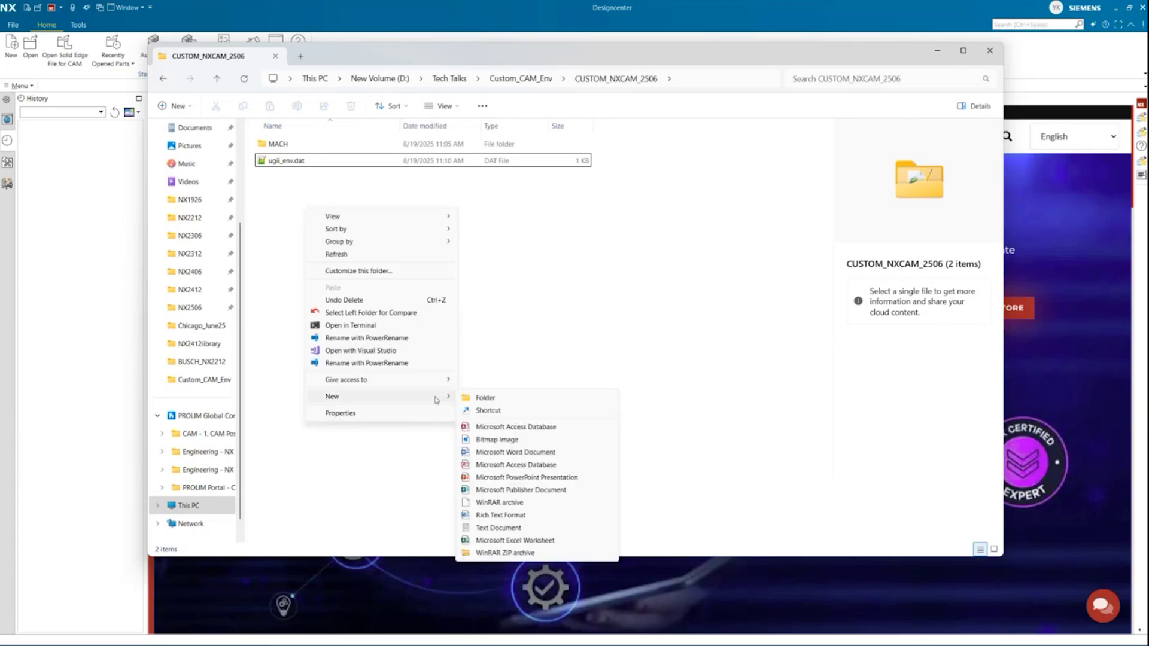
left_click(527, 413)
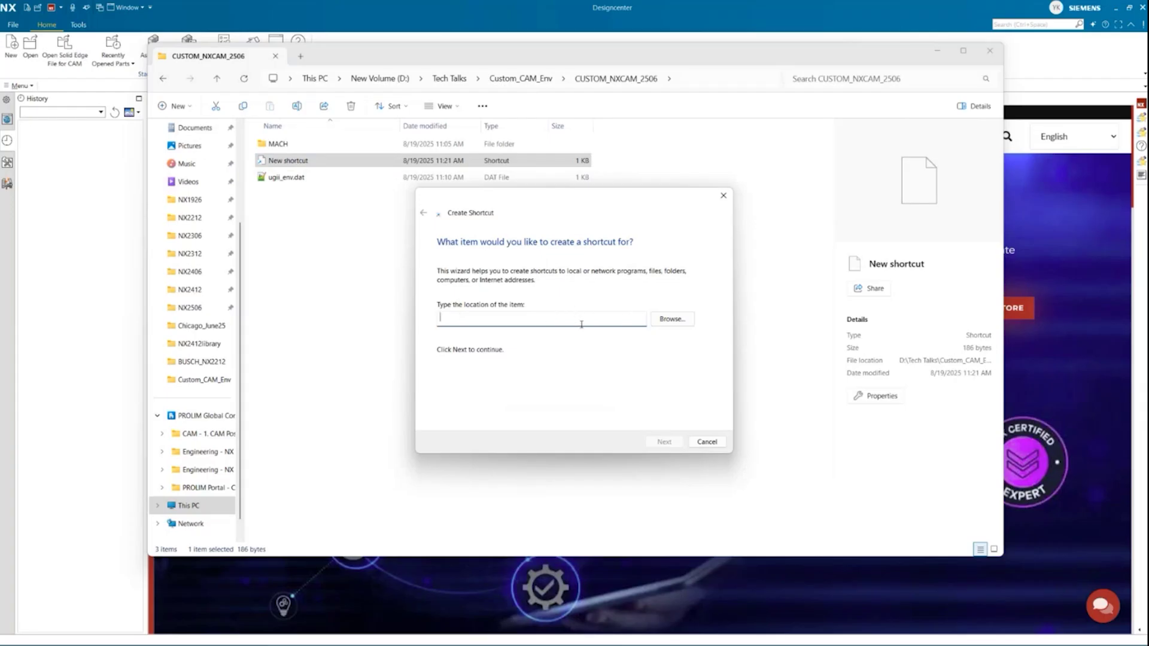
Browse for the shortcut's target and expand the C: drive down to Program Files\Siemens\NX2506.
left_click(672, 319)
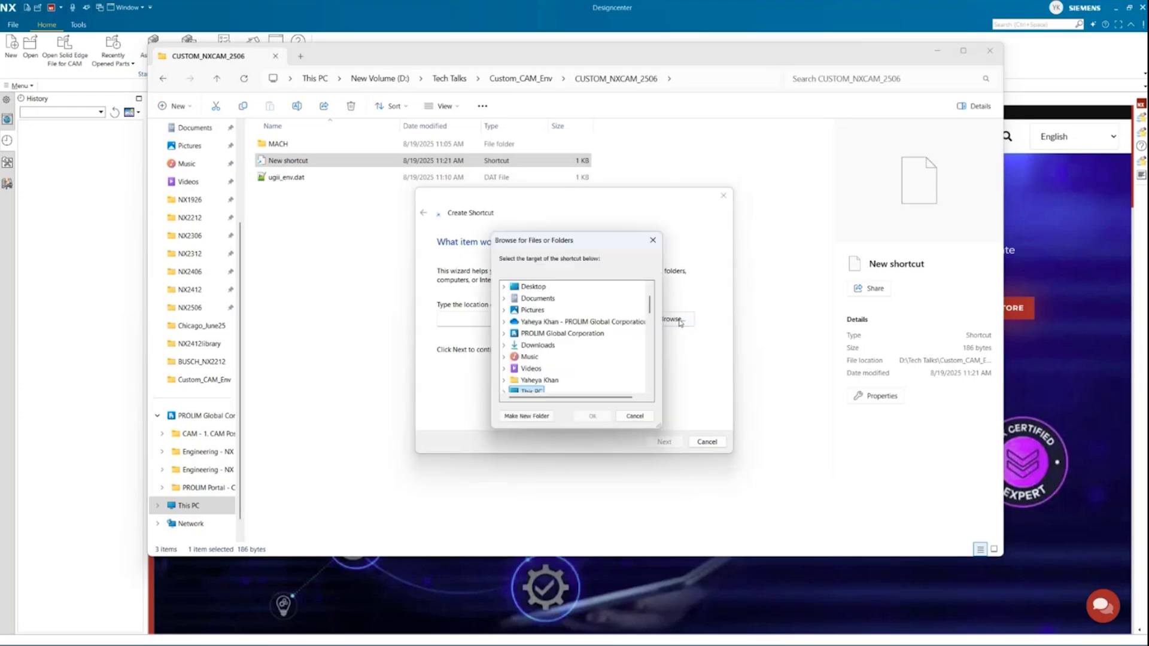
scroll(531, 337, "down", 2)
left_click(504, 322)
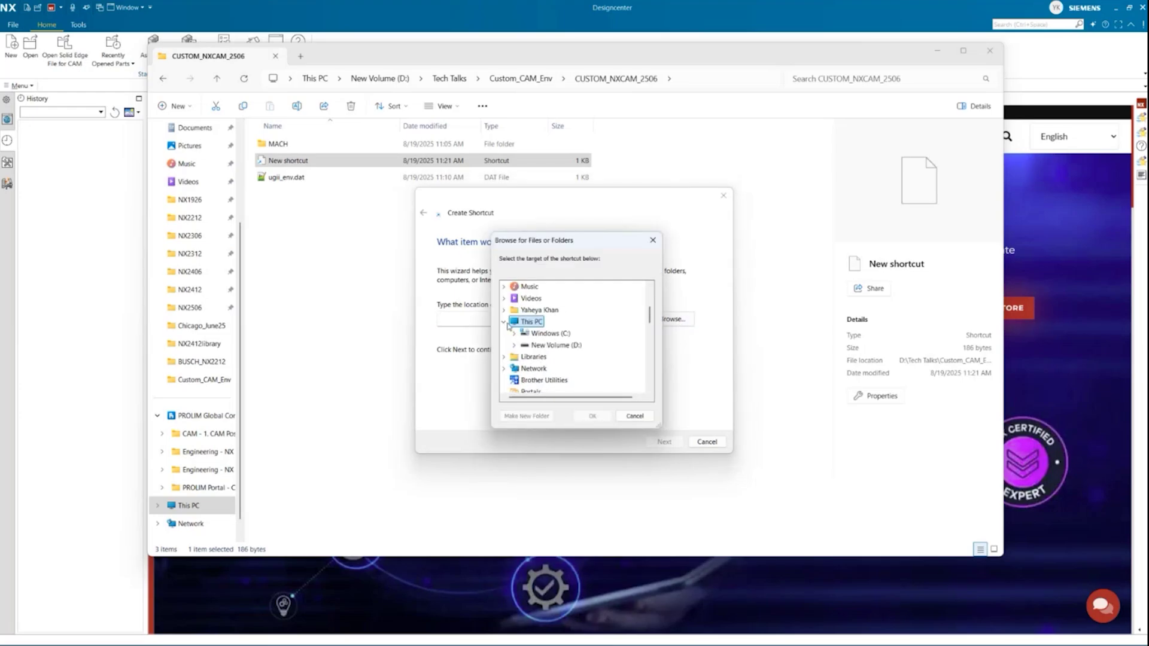
left_click(514, 333)
scroll(516, 336, "down", 2)
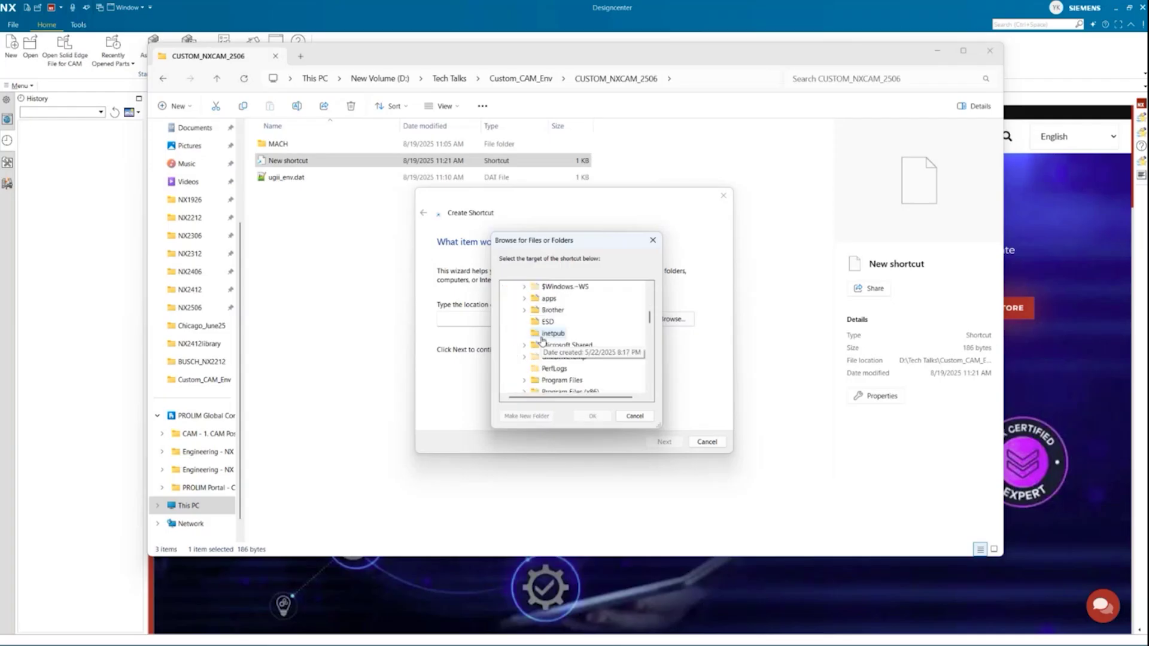
left_click(525, 347)
scroll(534, 347, "down", 7)
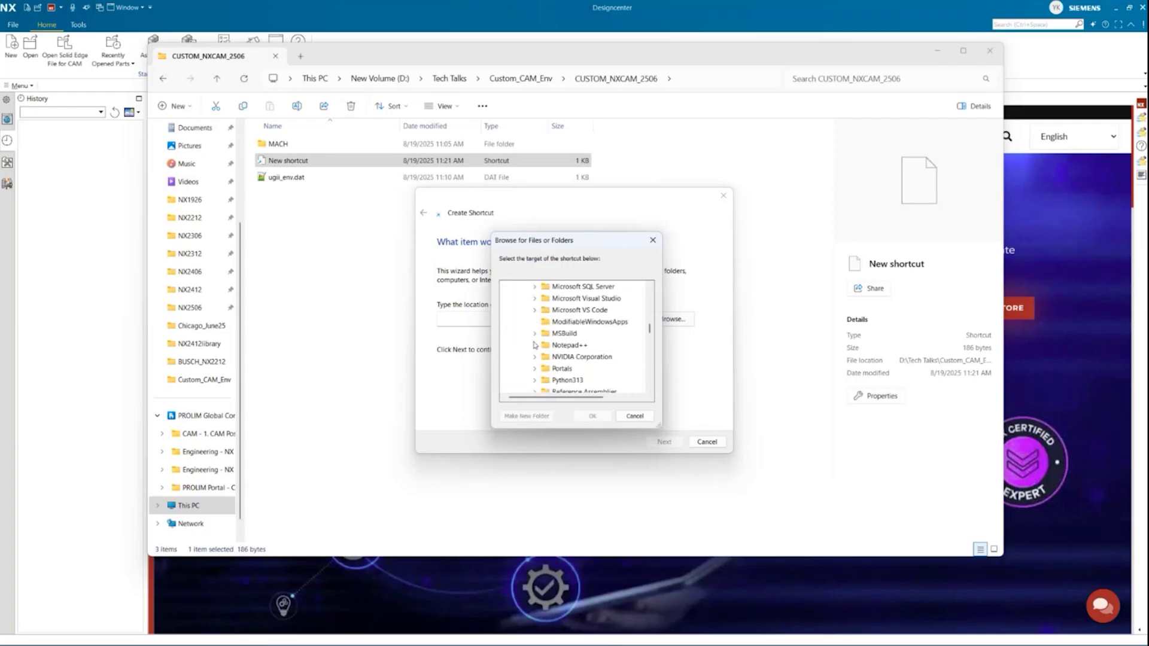
scroll(534, 346, "down", 1)
left_click(535, 380)
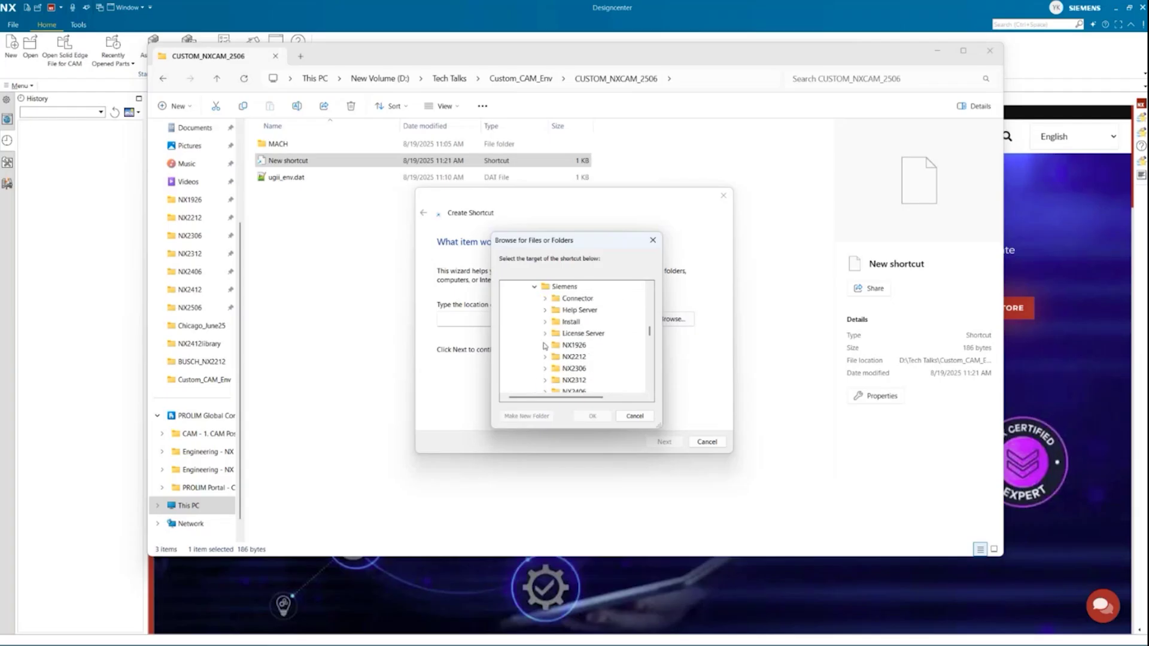
scroll(545, 345, "down", 2)
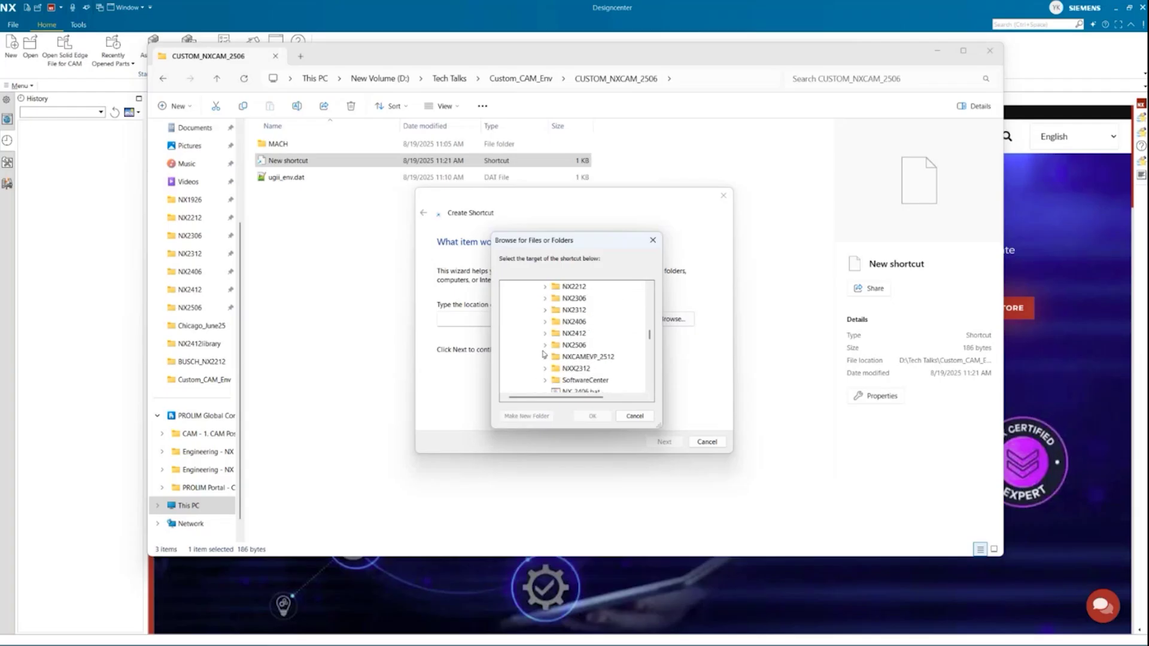
left_click(545, 350)
Choose ugraf.exe in the NXBIN folder of NX2506 as the shortcut's target.
scroll(545, 350, "down", 6)
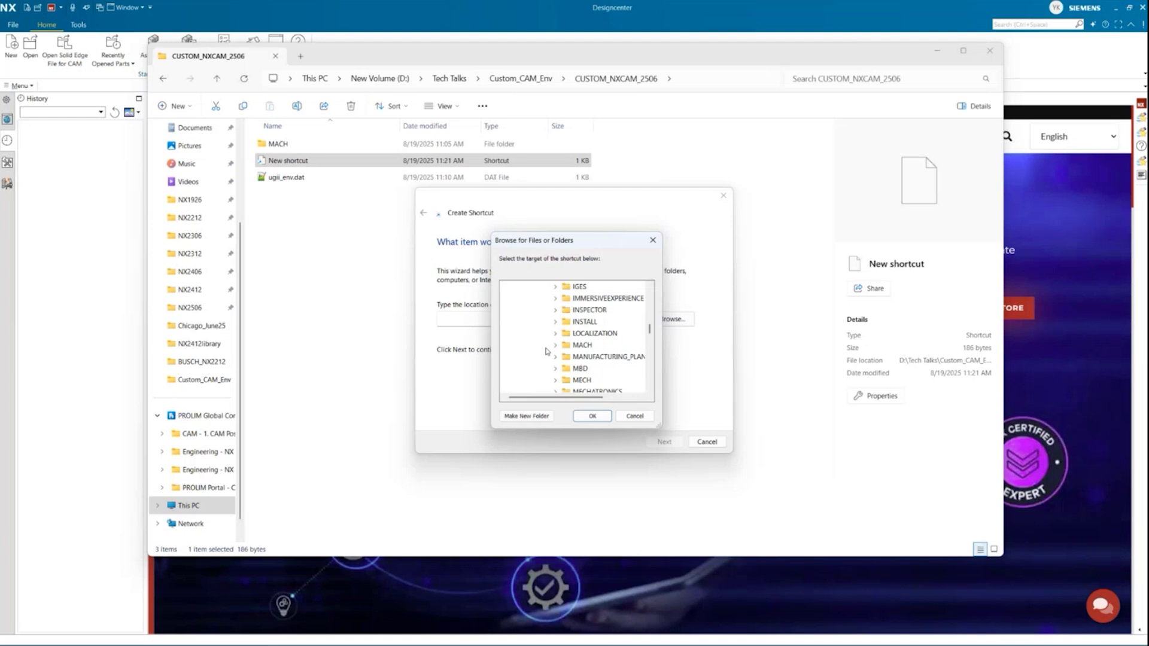
scroll(548, 342, "down", 3)
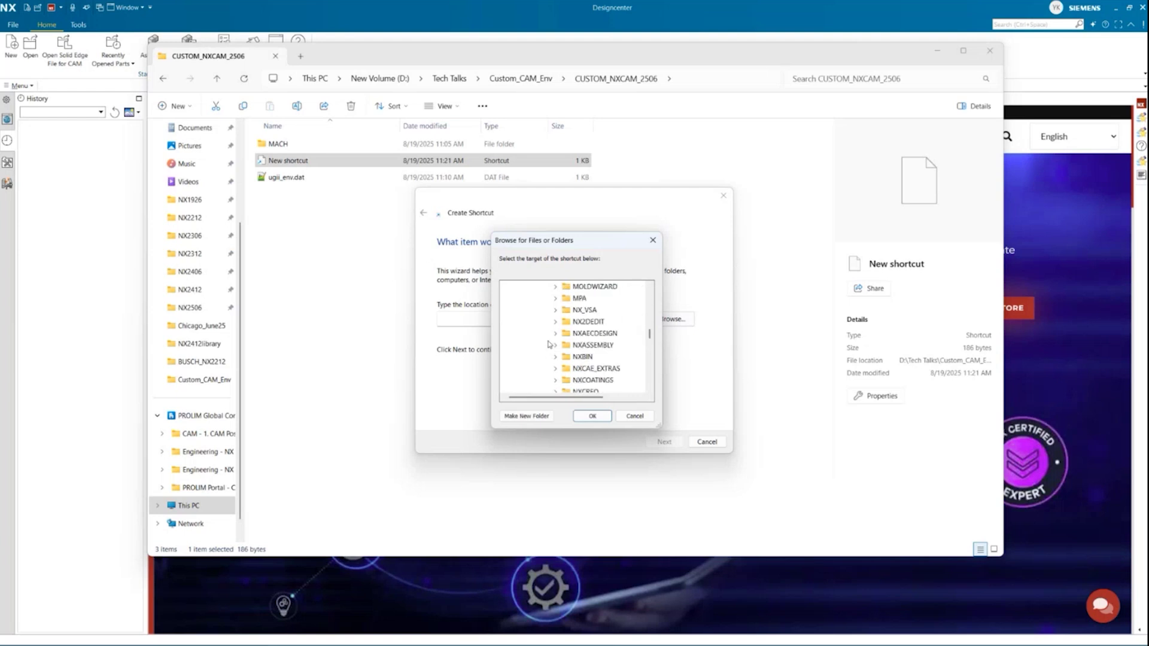
left_click(553, 356)
scroll(544, 346, "down", 3)
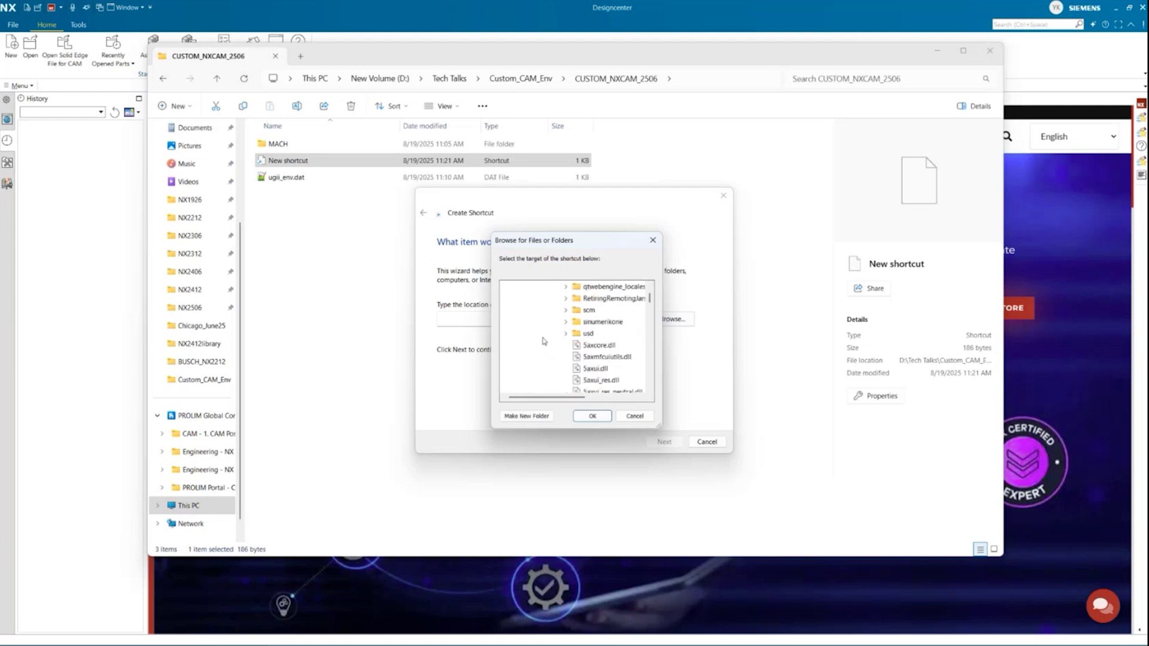
scroll(594, 335, "down", 15)
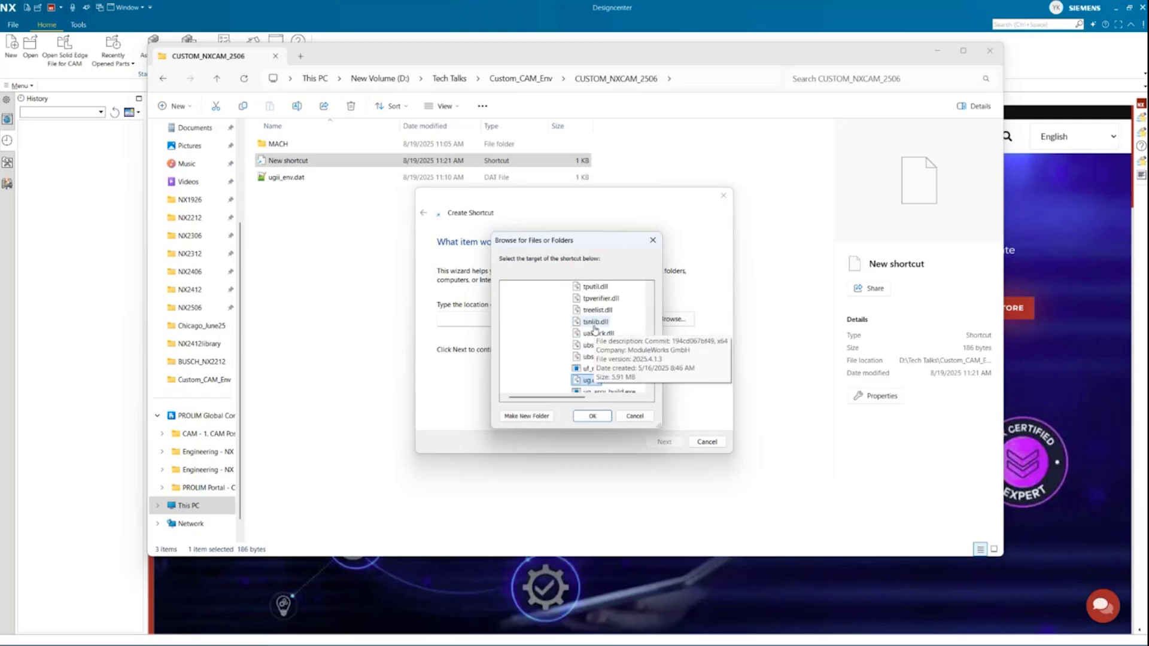
left_click(597, 381)
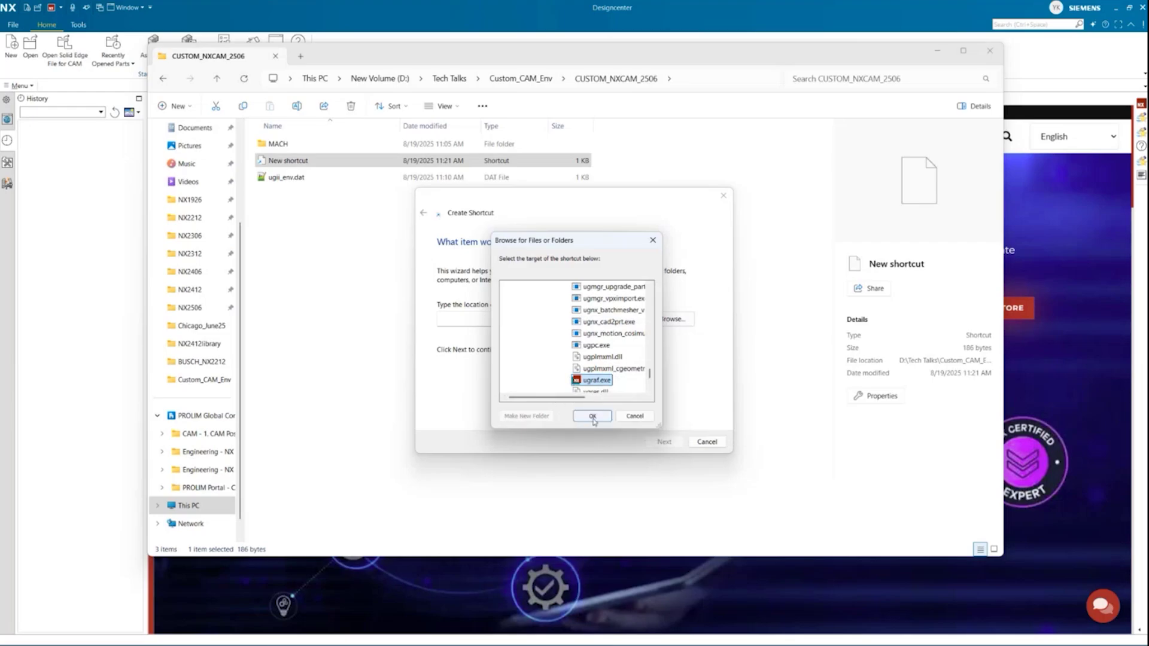
left_click(591, 416)
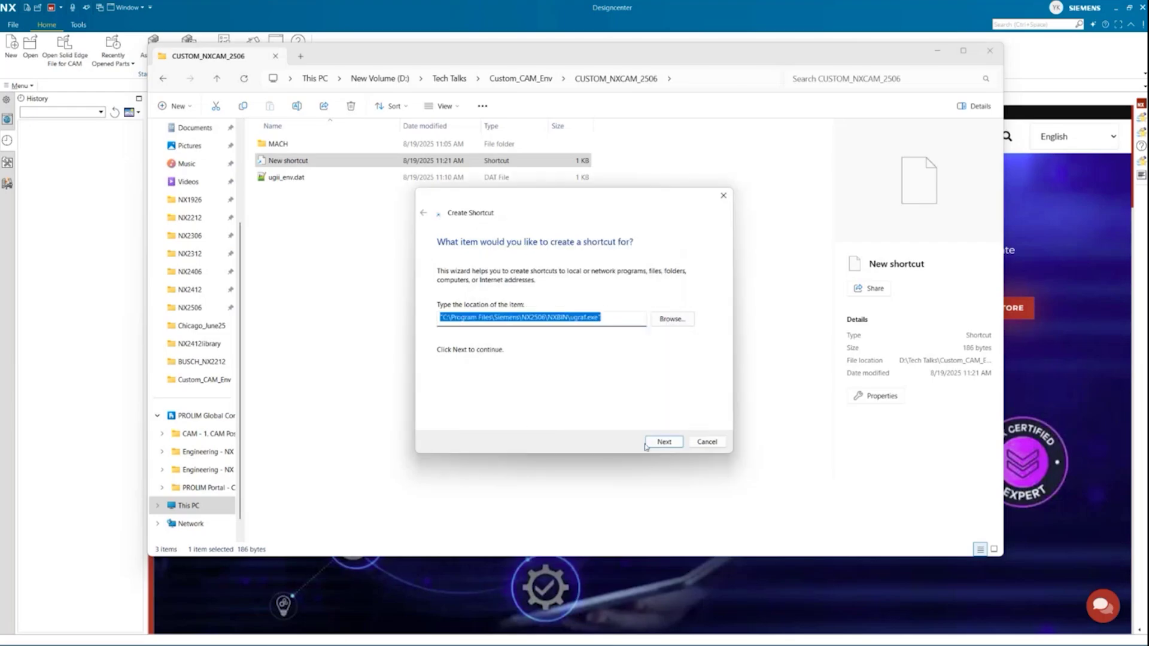
Name the shortcut CUSTOM_NXCAM_2506 and finish creating it.
left_click(662, 443)
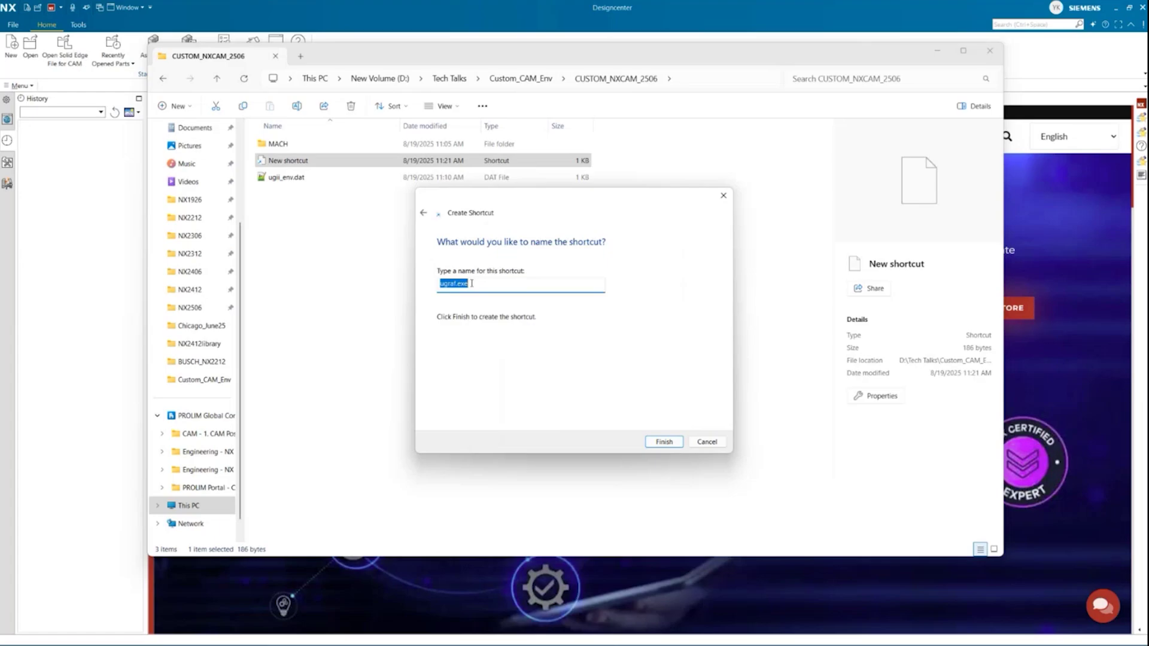
type("CUSTOM_NXCAM_2506")
left_click(663, 441)
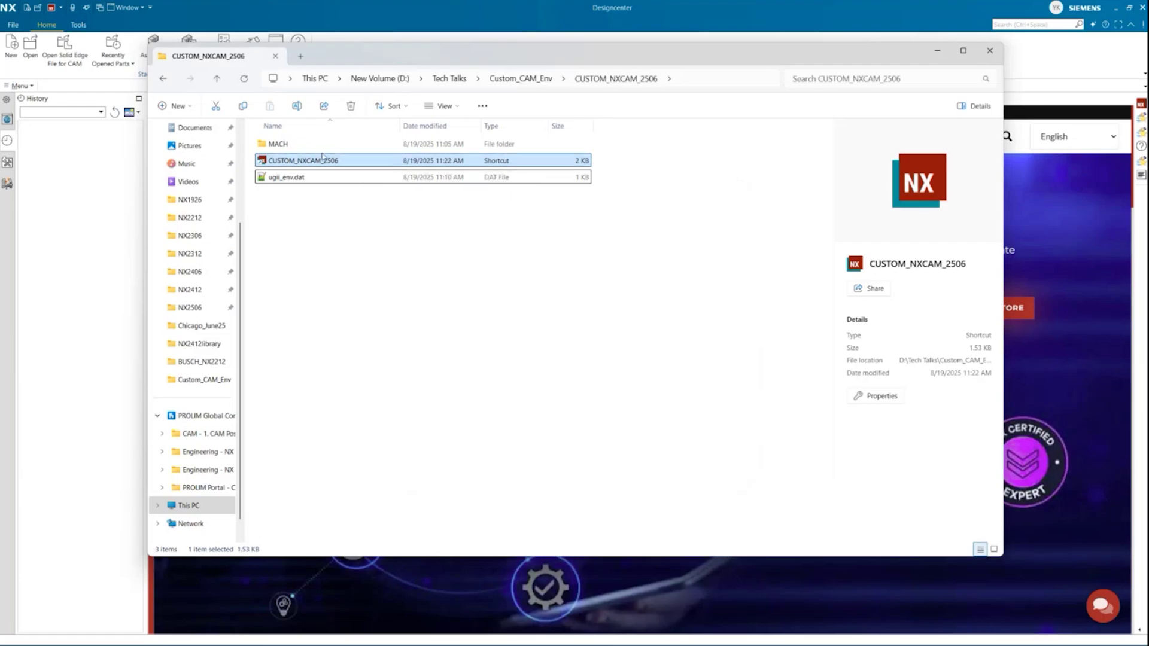
Review the new NX shortcut and the MACH folder in the CUSTOM_NXCAM_2506 folder.
left_click(328, 292)
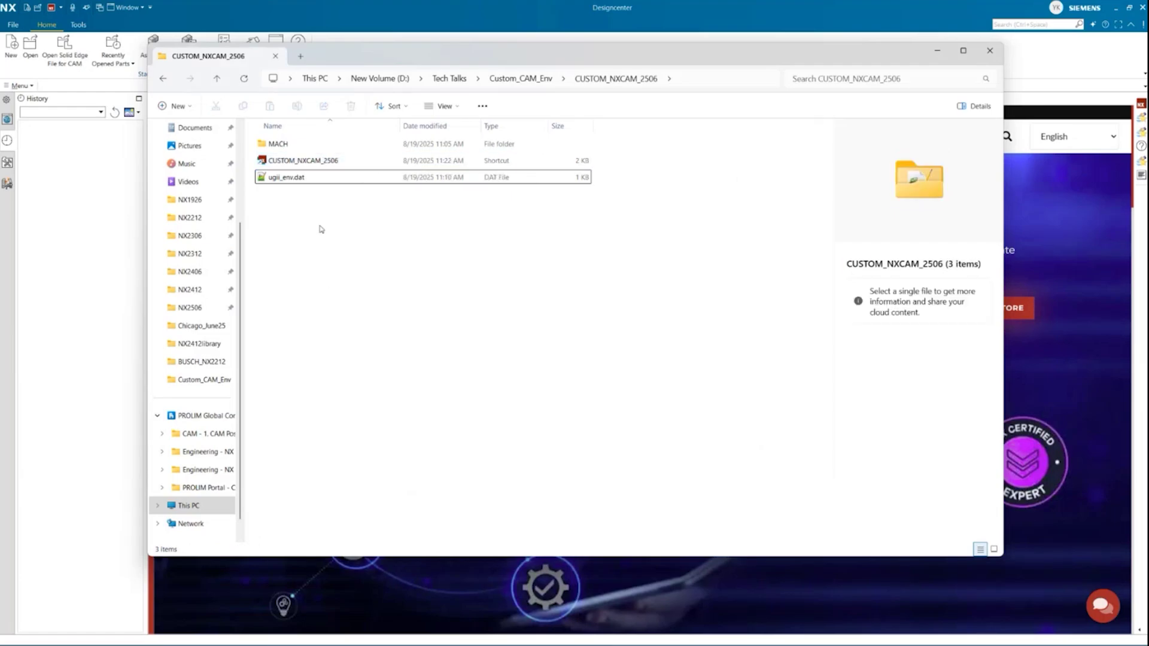
left_click(306, 168)
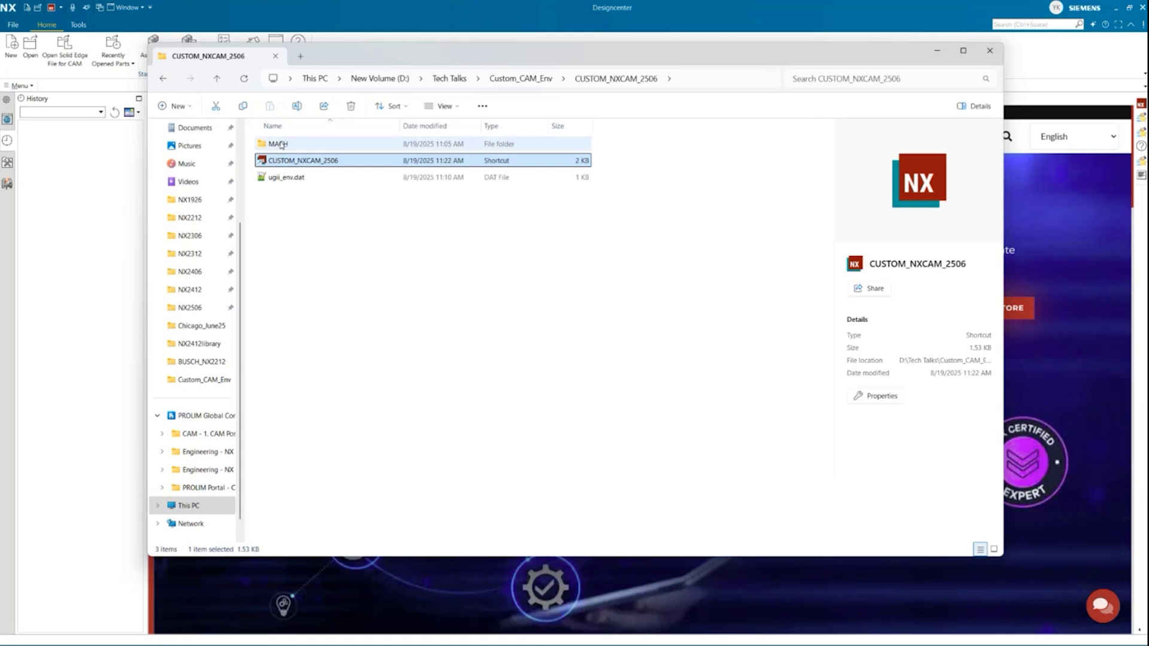
left_click(284, 145)
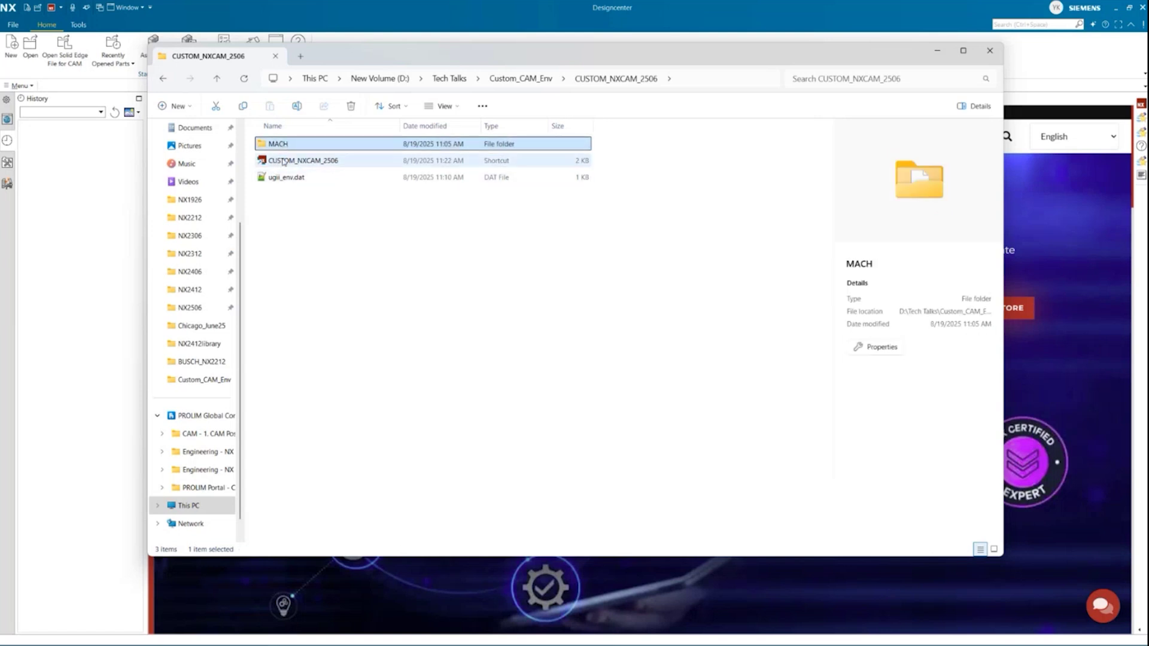
left_click(283, 162)
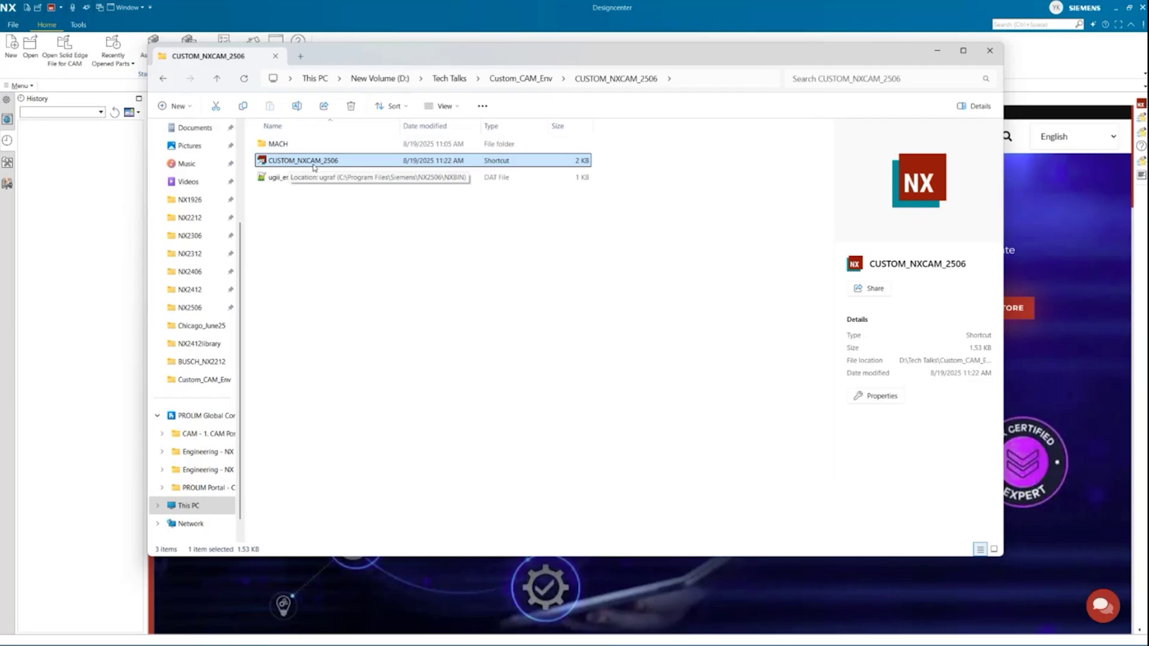
left_click(301, 249)
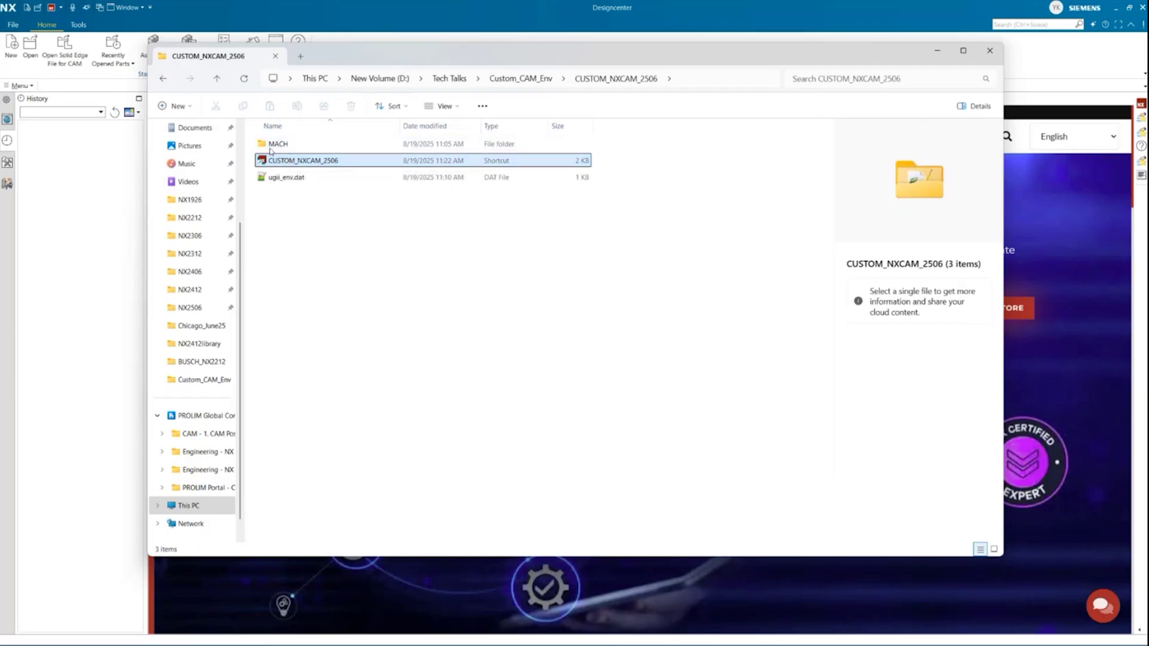
Open the MACH folder's properties and clear its Read-only attribute.
left_click(269, 144)
right_click(269, 146)
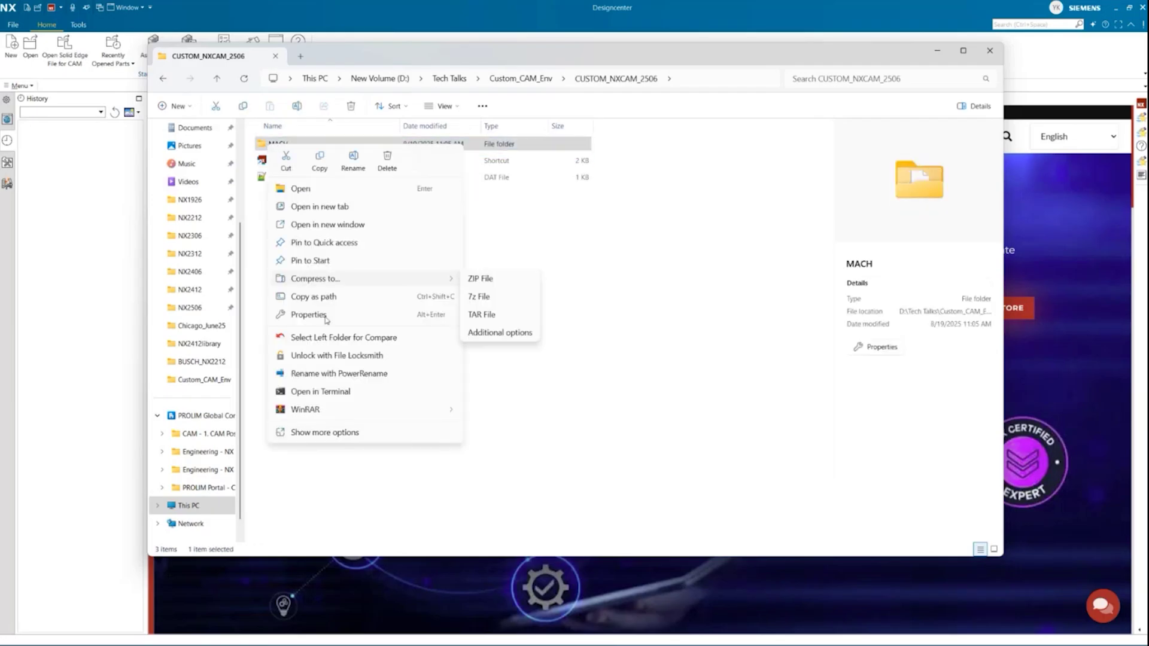
left_click(323, 314)
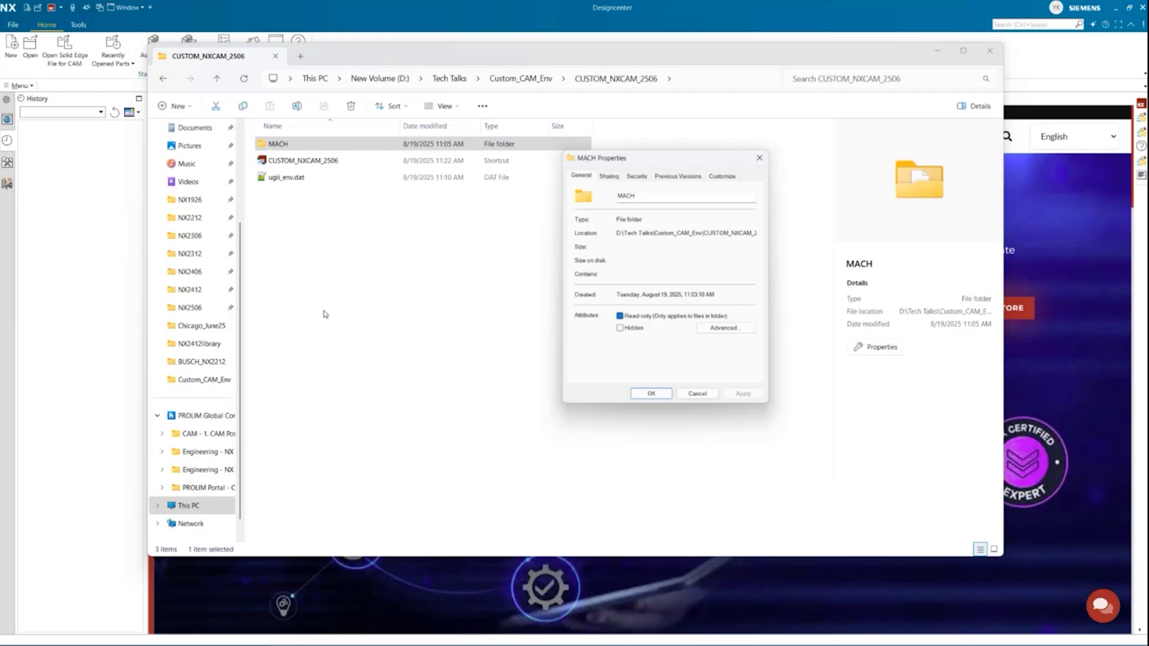
left_click(630, 321)
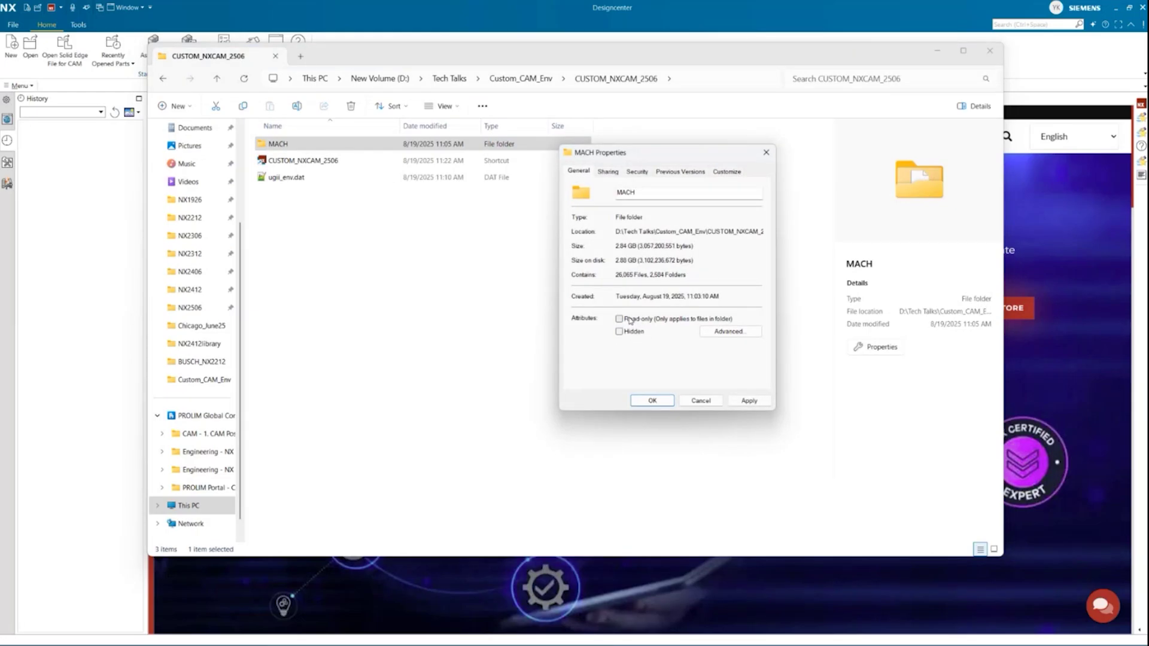
Grant the Users group Full control on the MACH folder in its security permissions and apply the change.
left_click(638, 172)
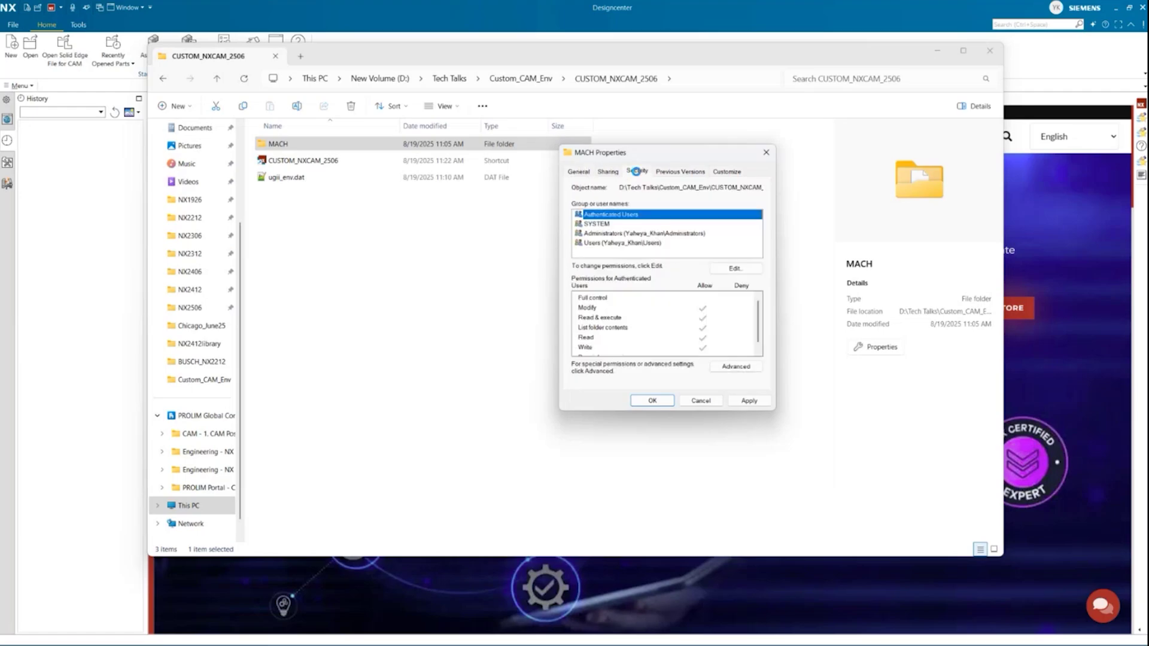
left_click(597, 243)
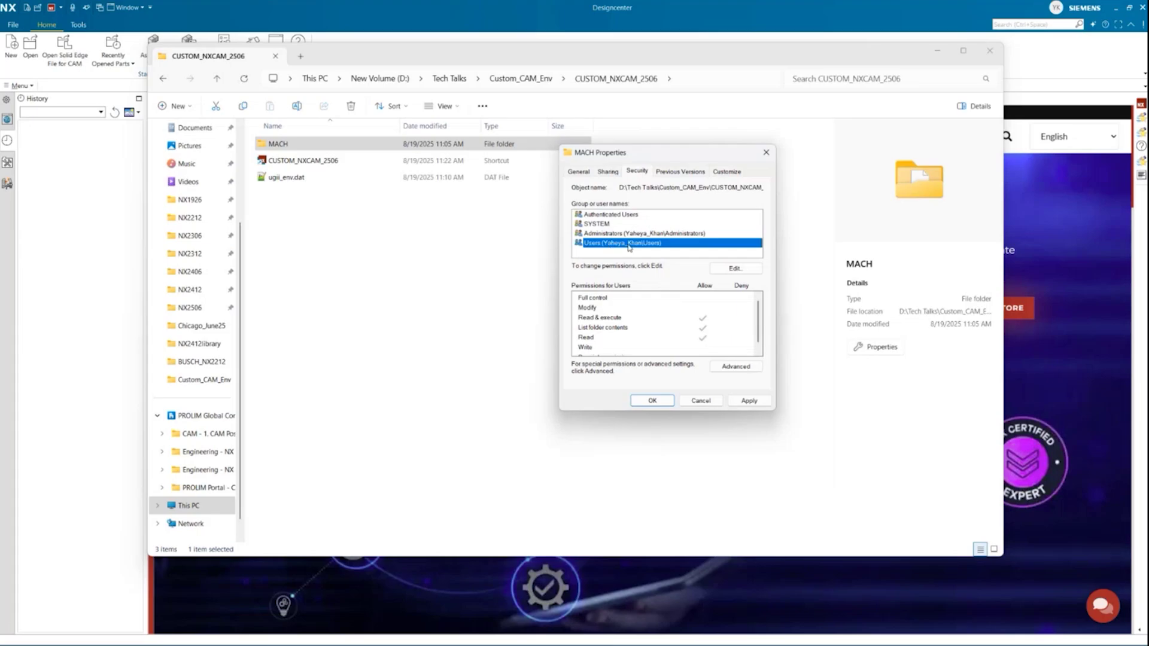
left_click(735, 268)
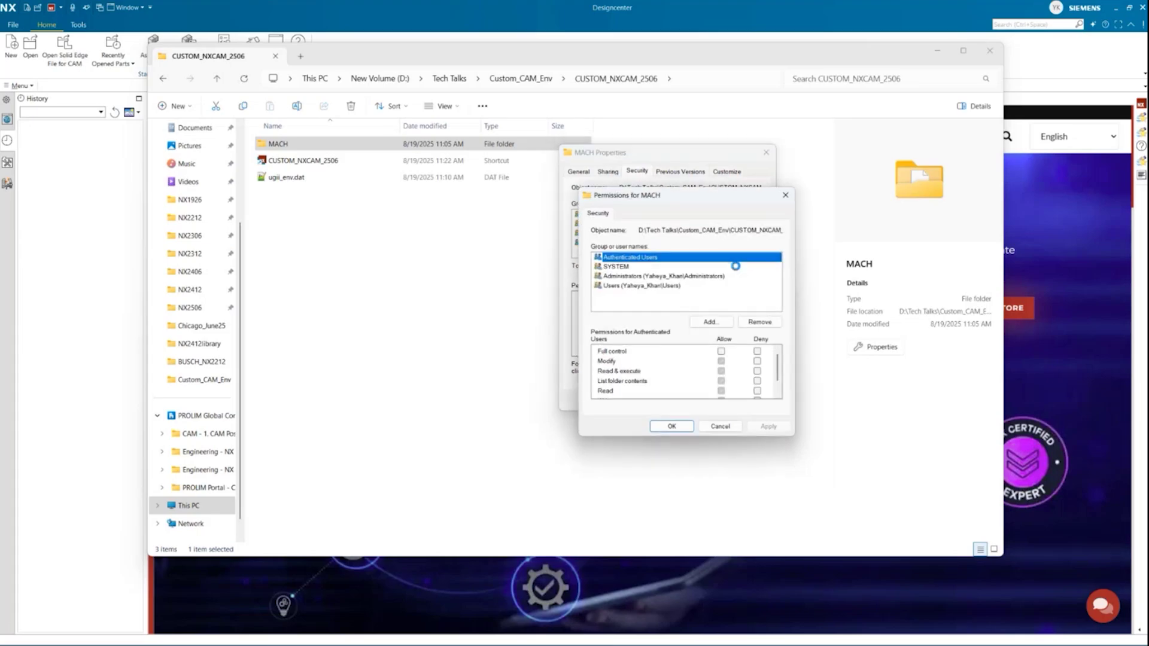
left_click(626, 287)
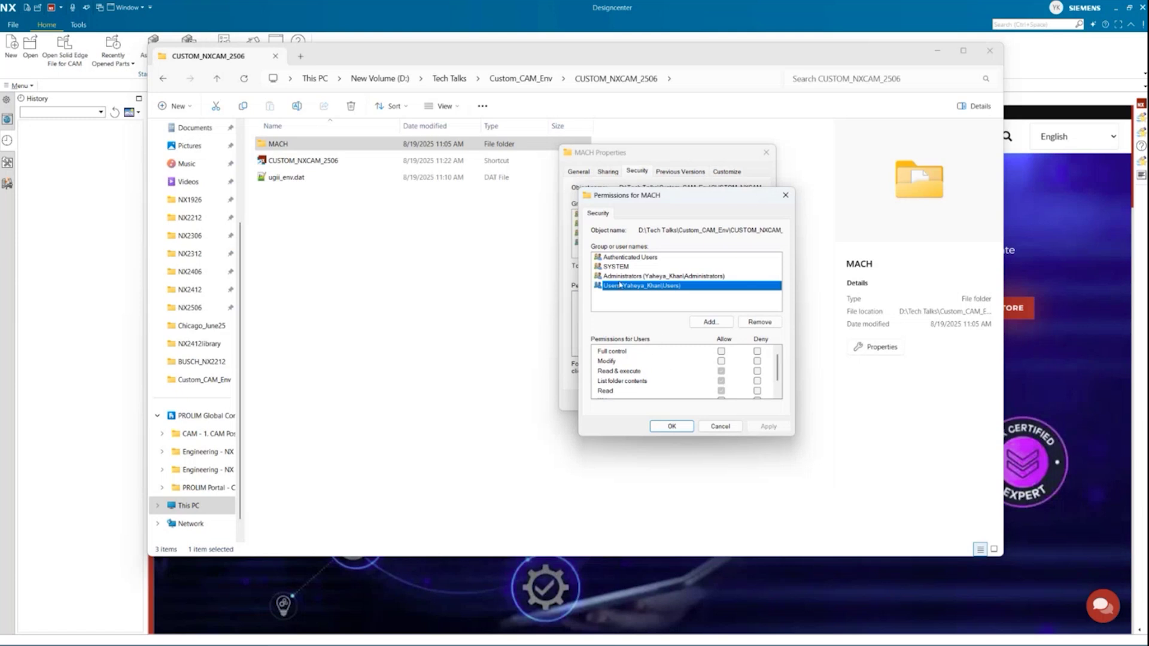
scroll(776, 386, "down", 1)
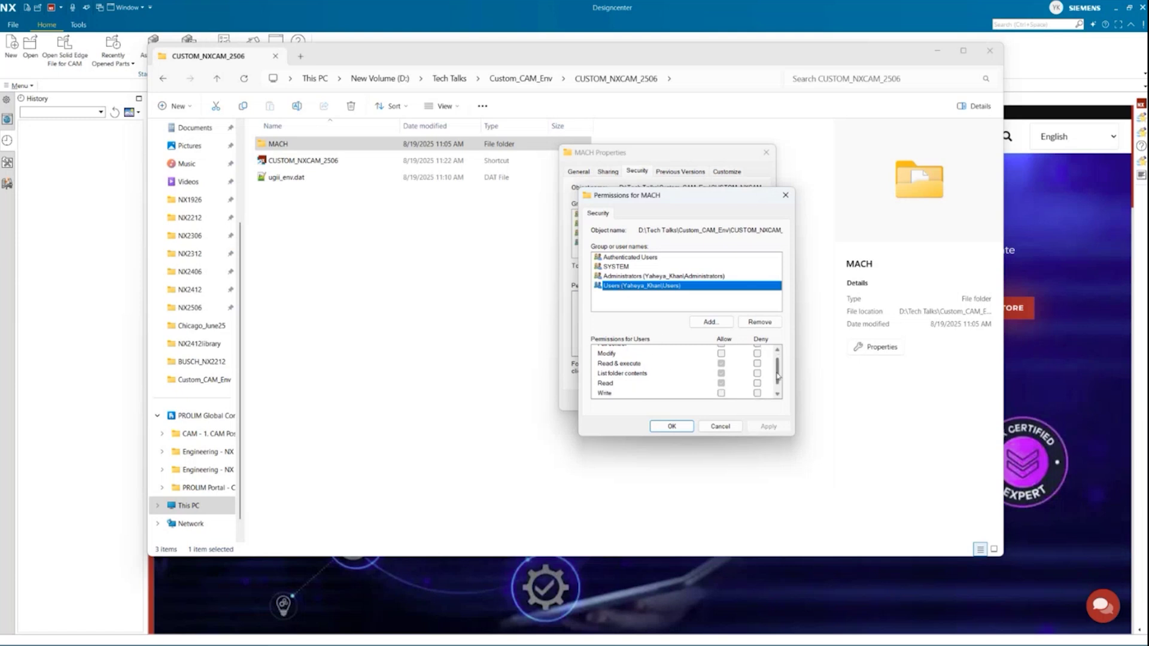
scroll(776, 379, "up", 1)
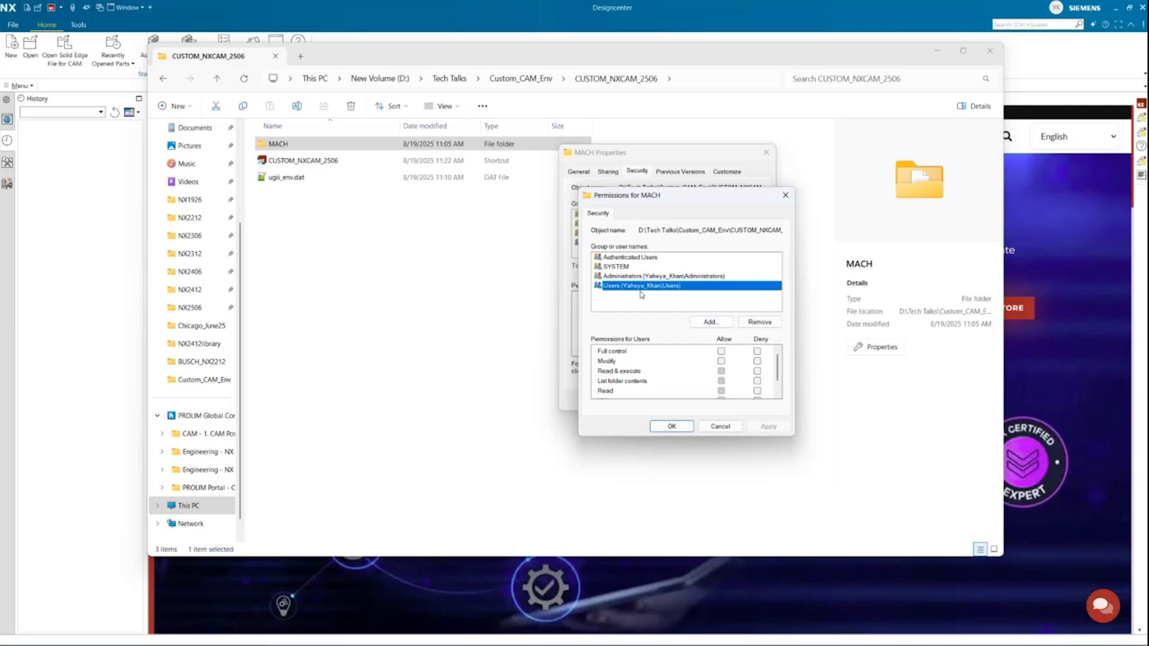
left_click(722, 352)
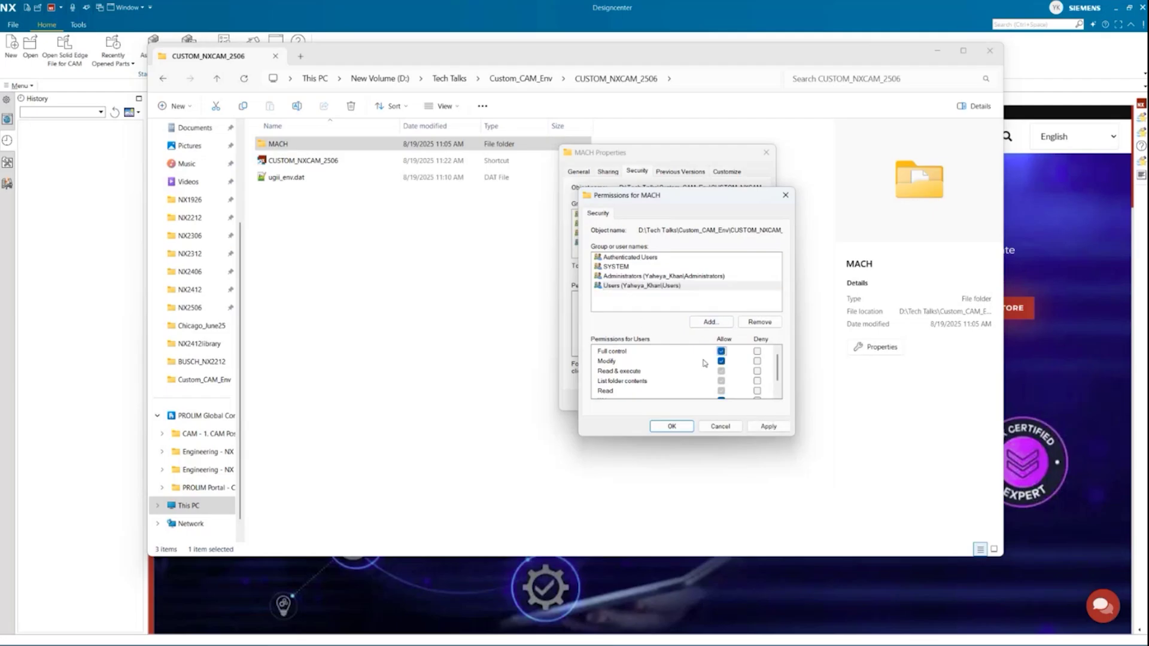
scroll(705, 363, "down", 1)
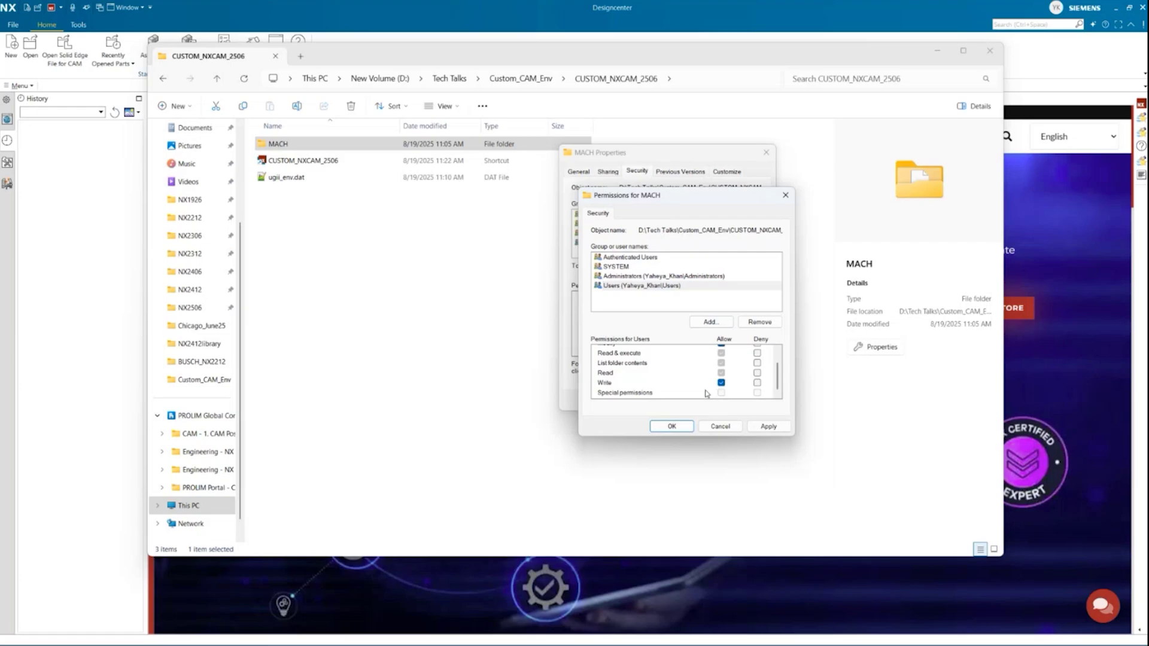
left_click(768, 426)
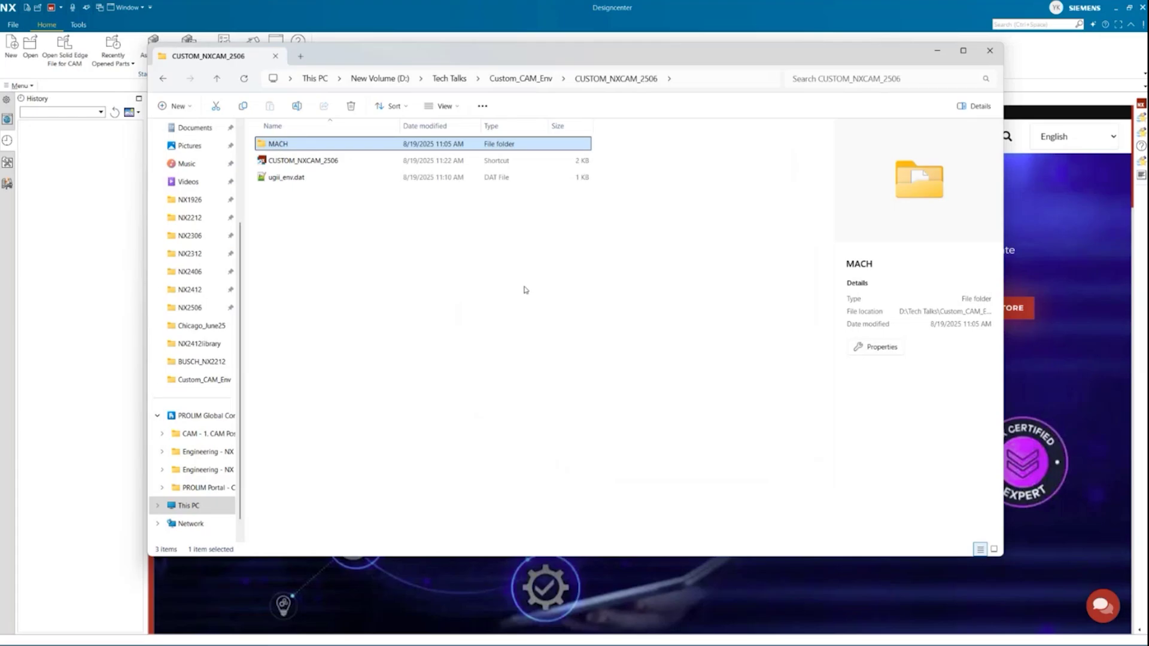
Open the properties of the CUSTOM_NXCAM_2506 shortcut at its target and start location settings.
key("Down")
left_click(281, 161)
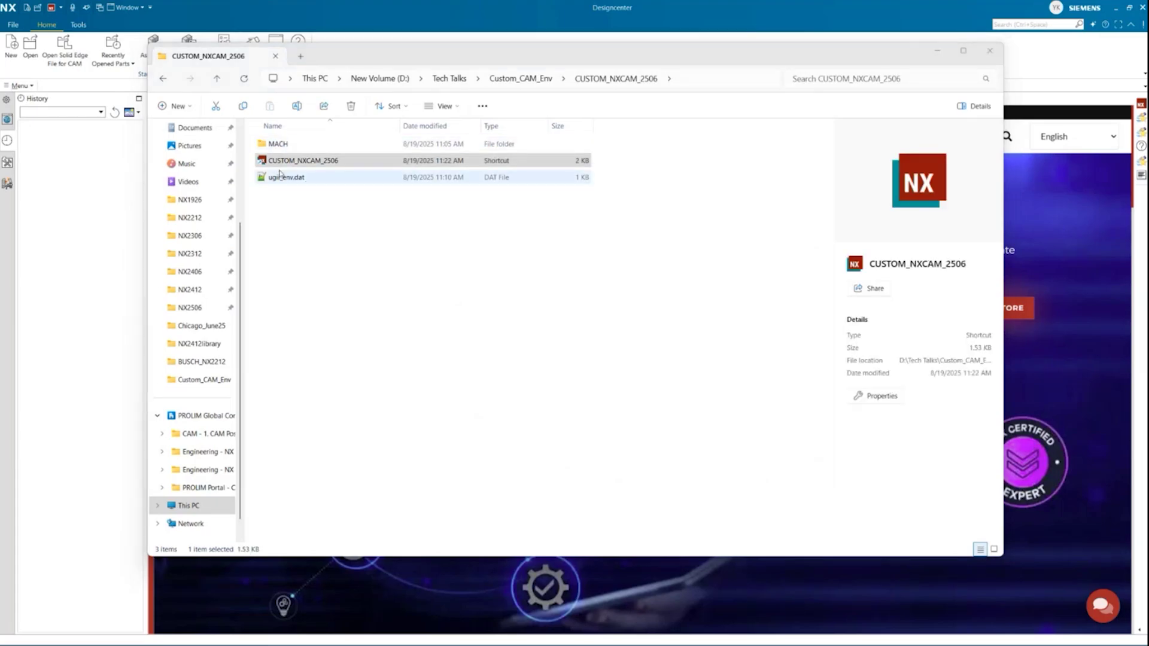
right_click(281, 162)
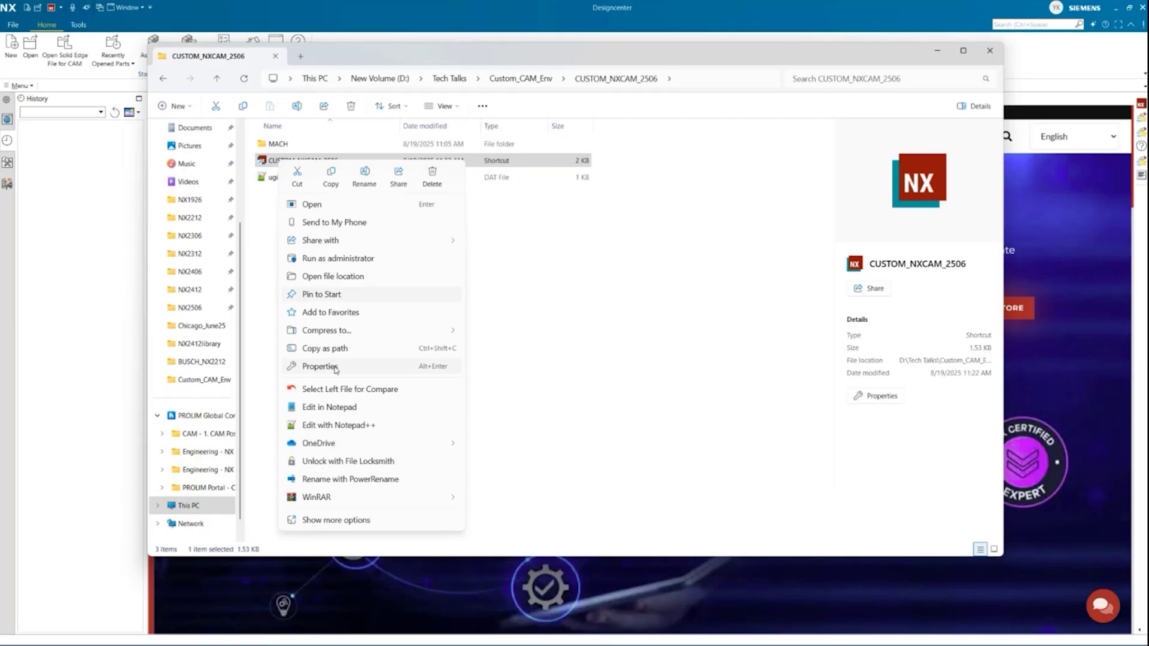
left_click(334, 367)
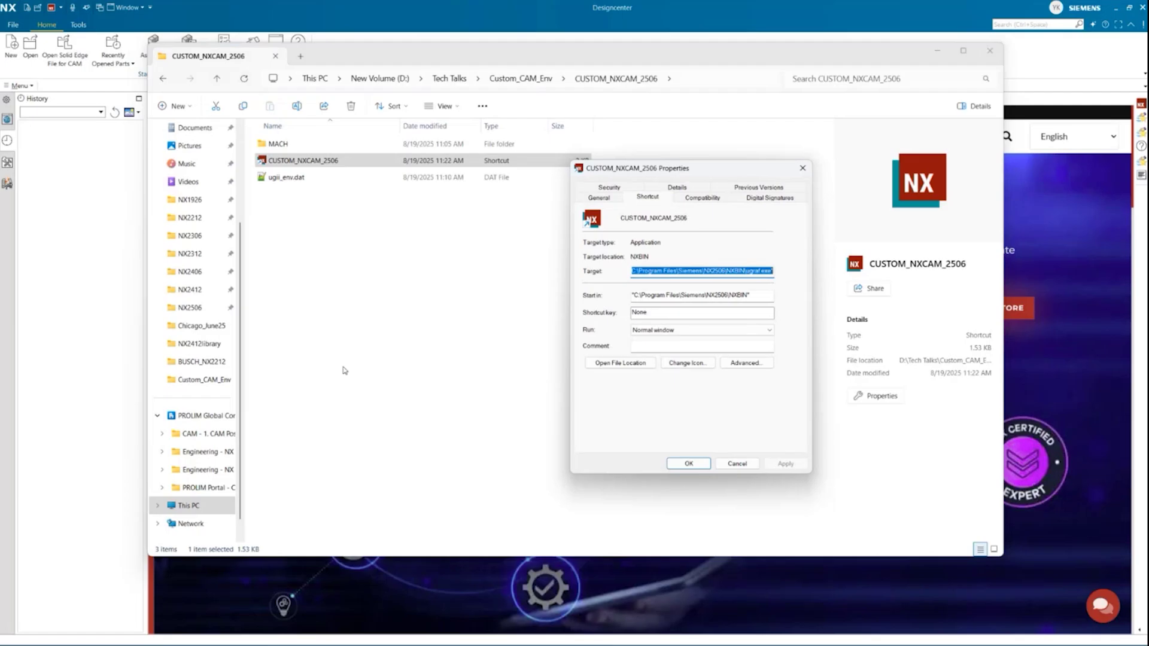
left_click_drag(686, 172, 485, 171)
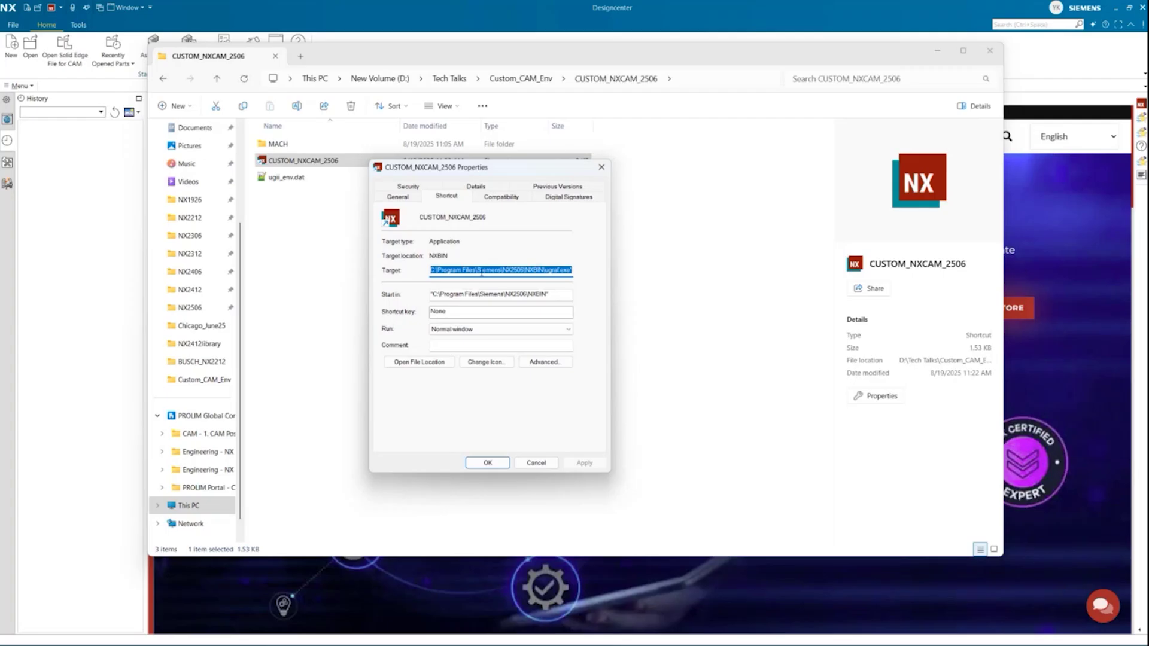
left_click(463, 275)
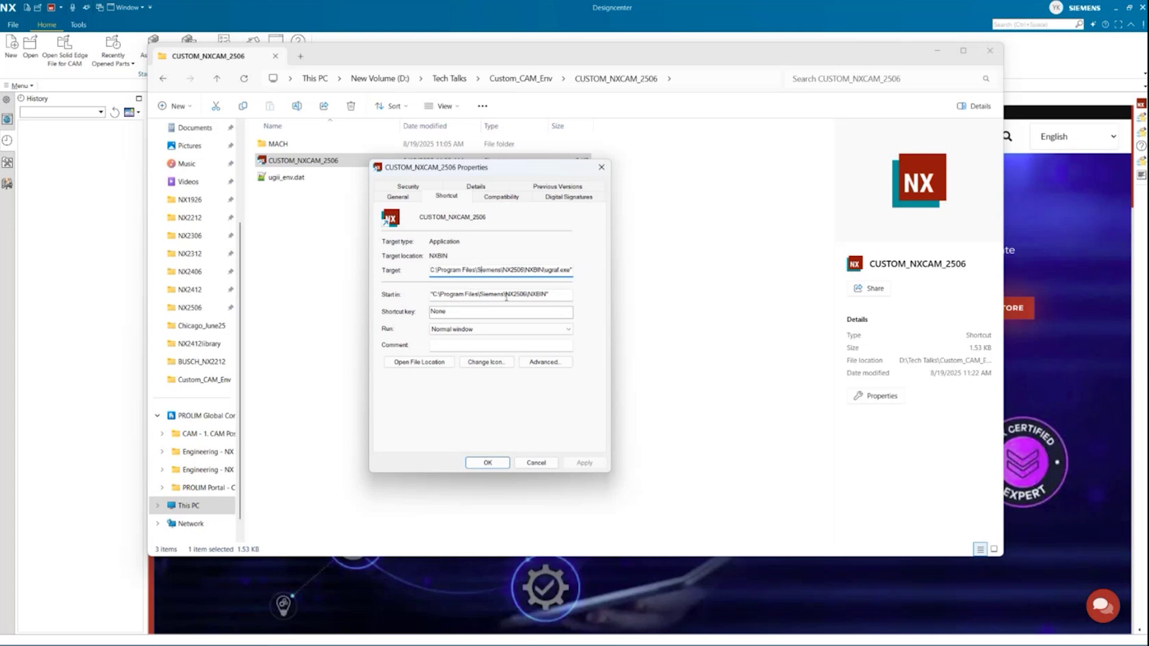
Copy the current folder's path and set the shortcut's Start in location to D:\Tech Talks\Custom_CAM_Env\CUSTOM_NXCAM_2506.
left_click(709, 76)
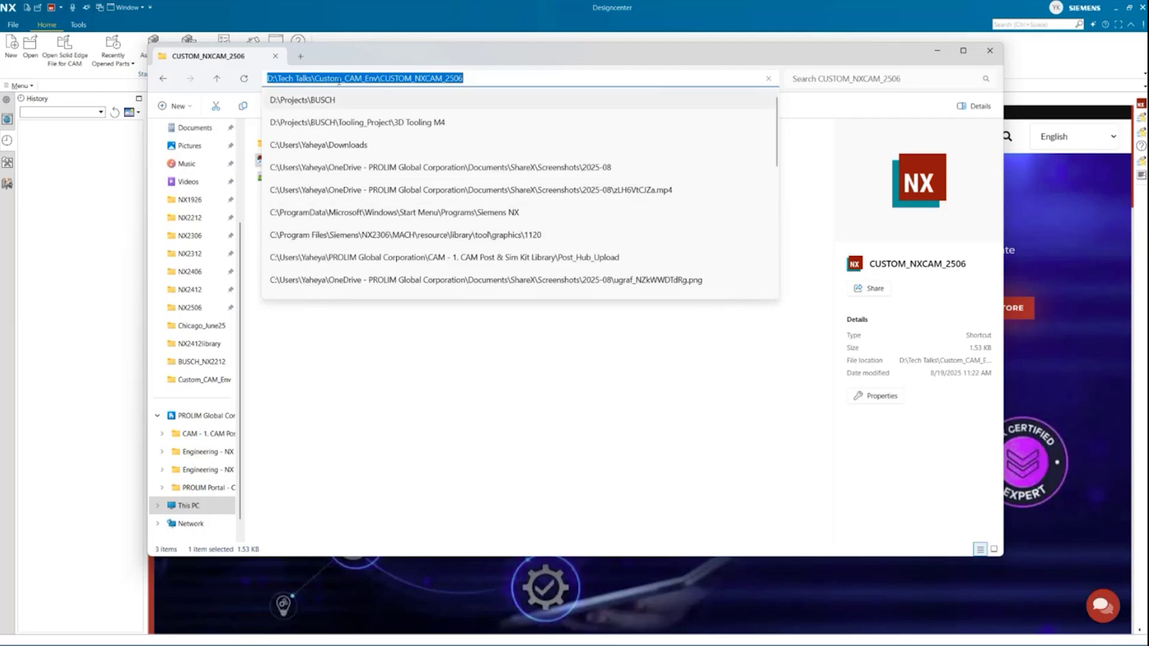
right_click(373, 83)
left_click(402, 109)
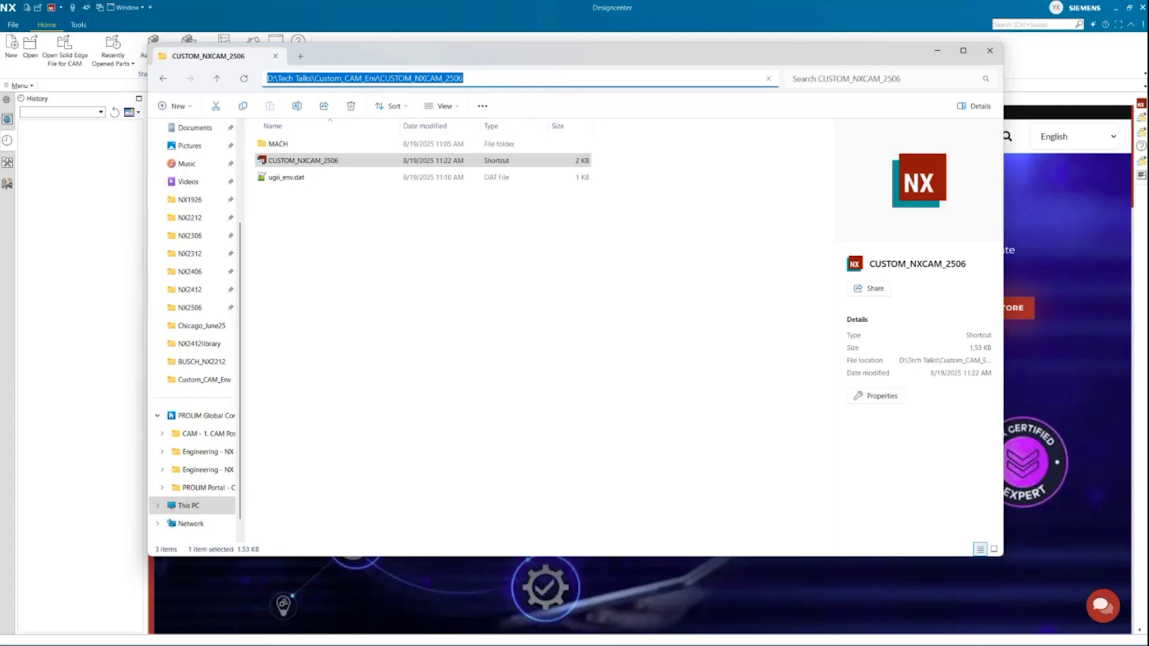
key("alt+Tab")
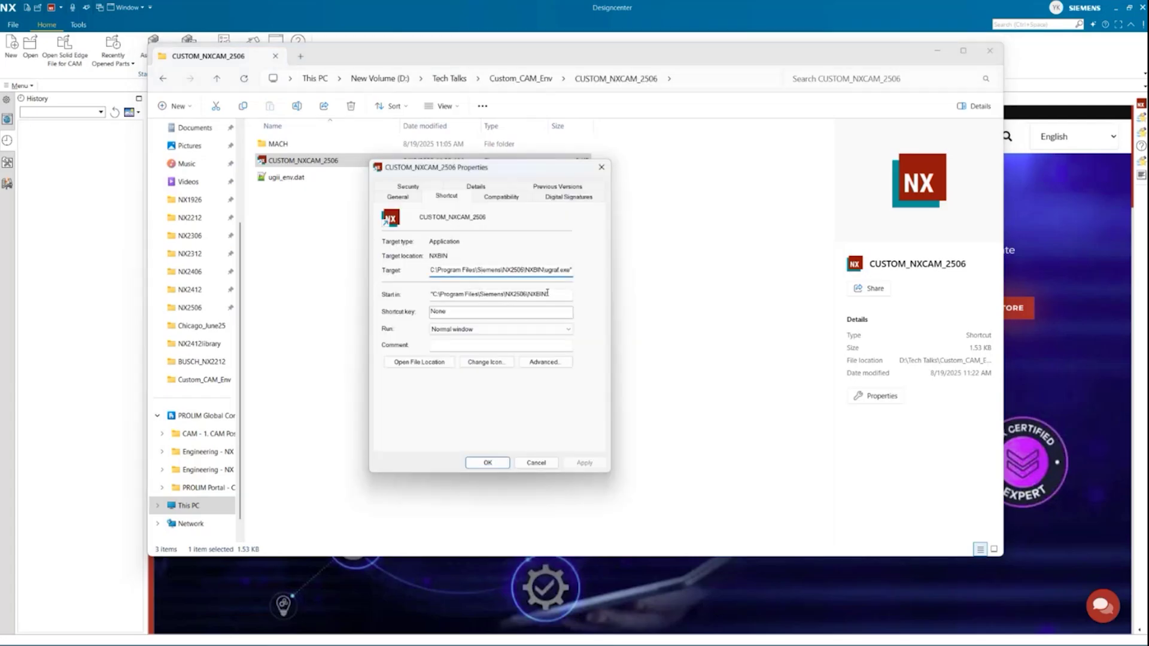
left_click_drag(549, 294, 434, 299)
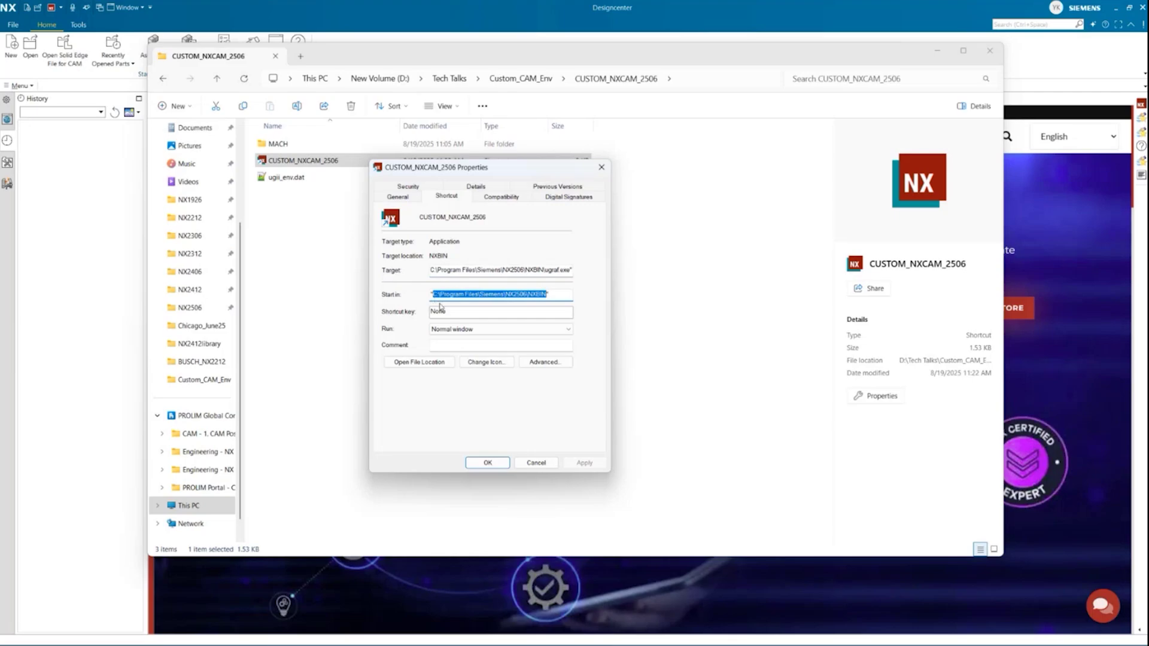
key("ctrl+v")
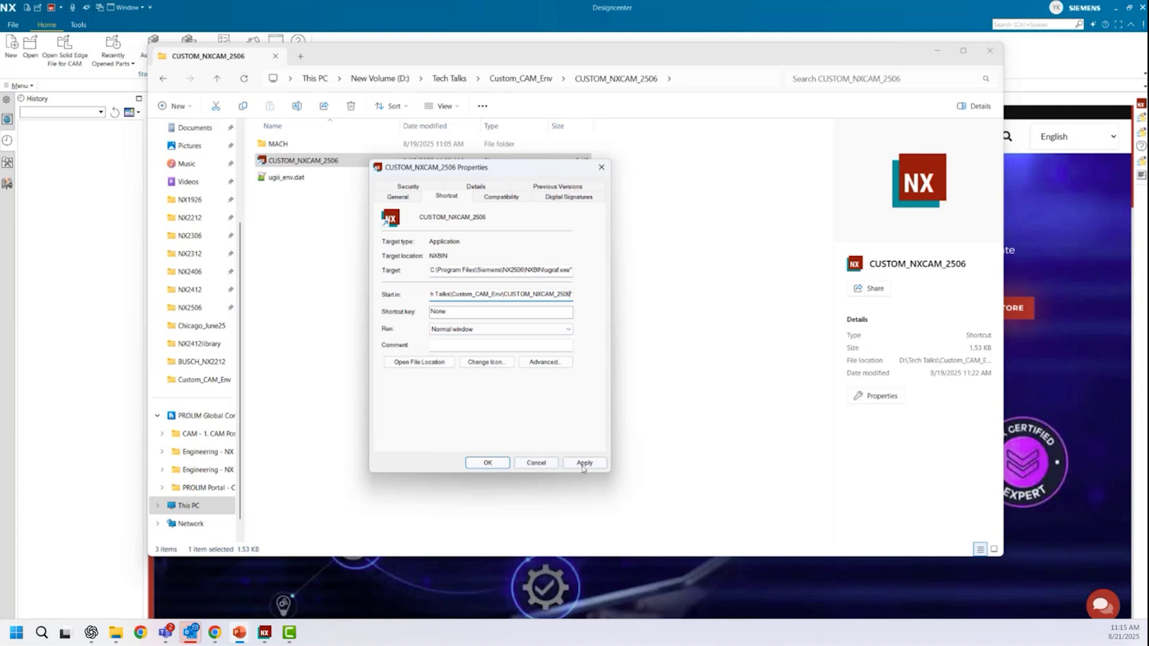
left_click(488, 463)
left_click(381, 425)
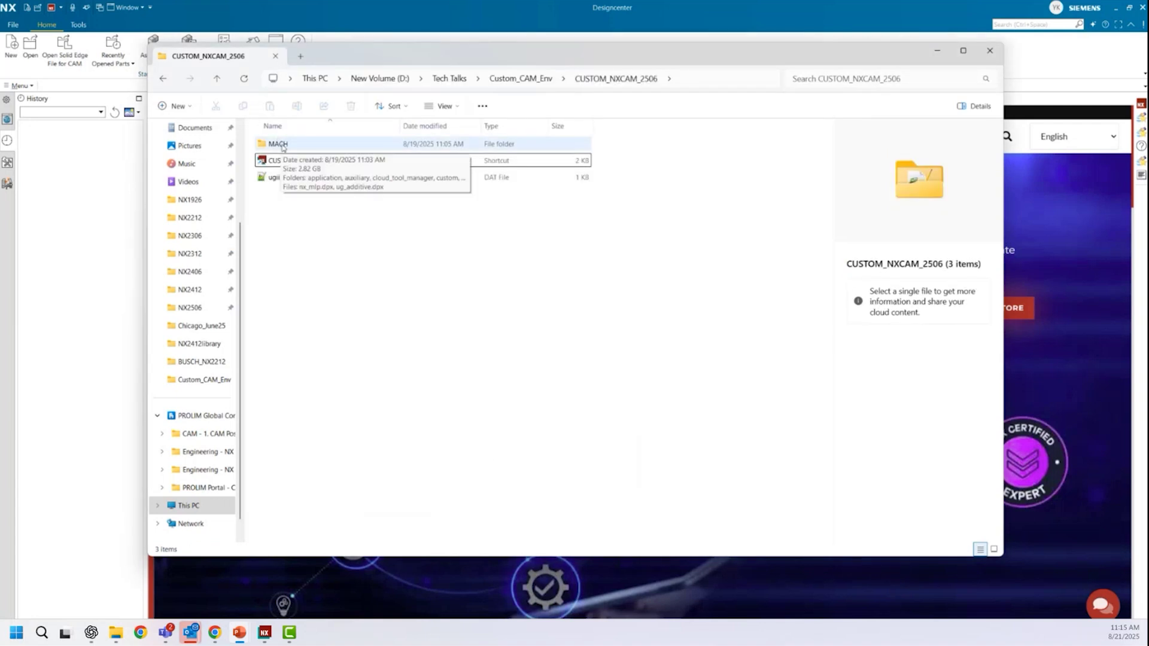
Check the MACH folder's Users permissions and Read-only attribute in its properties.
double_click(302, 145)
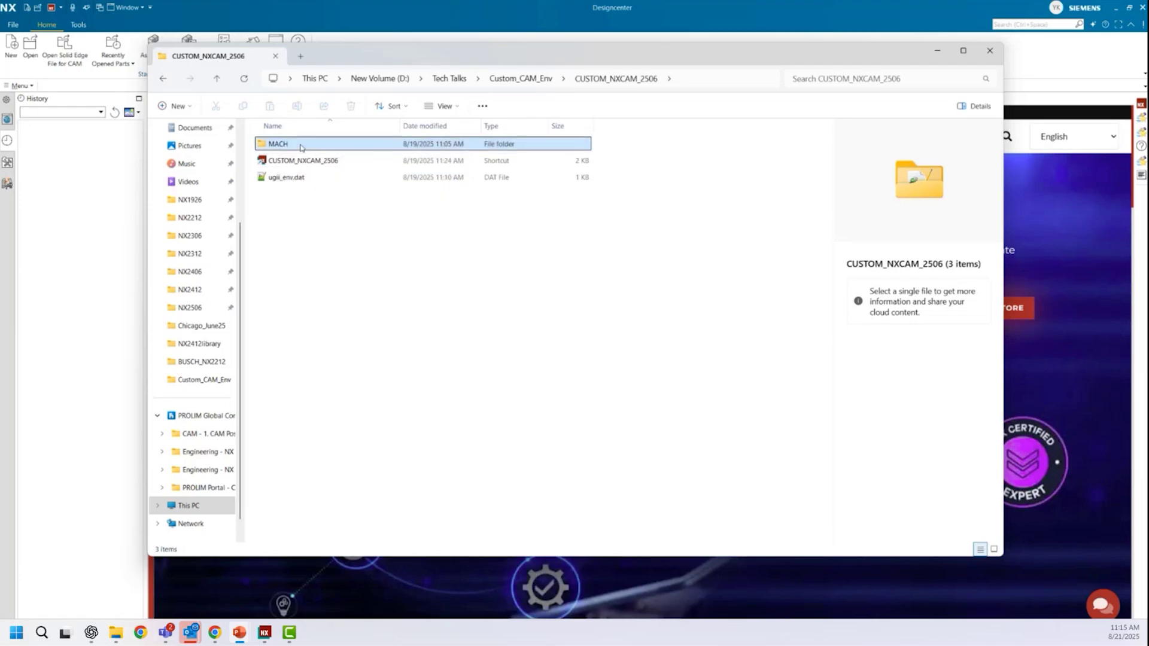
key("alt+Left")
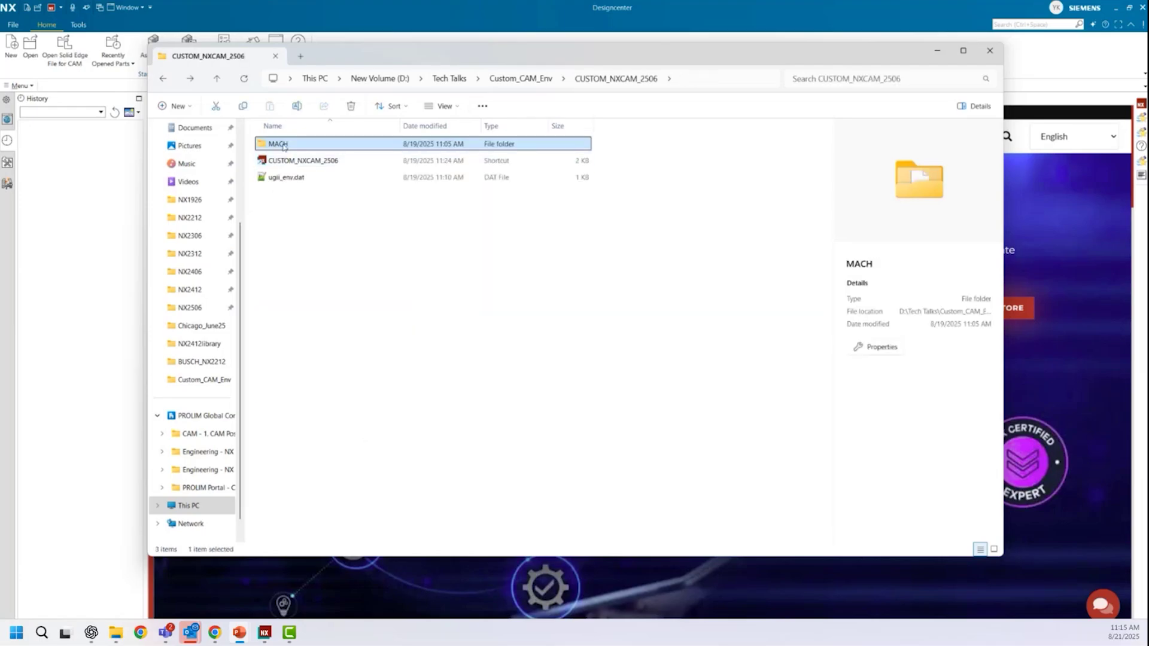
right_click(285, 146)
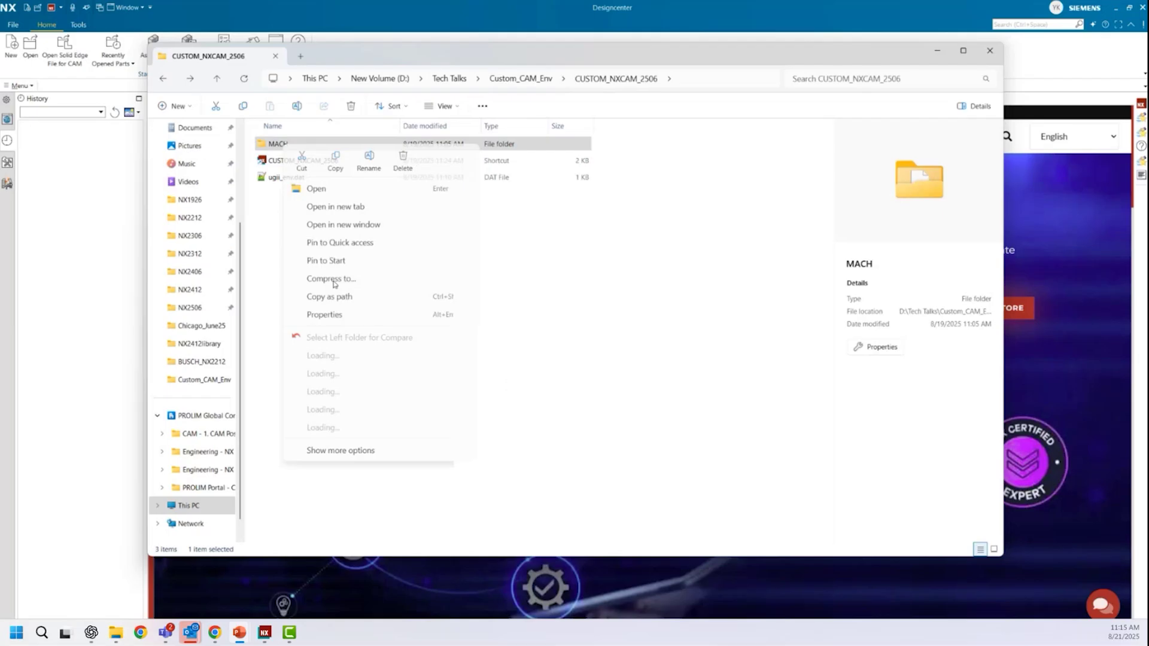
left_click(324, 314)
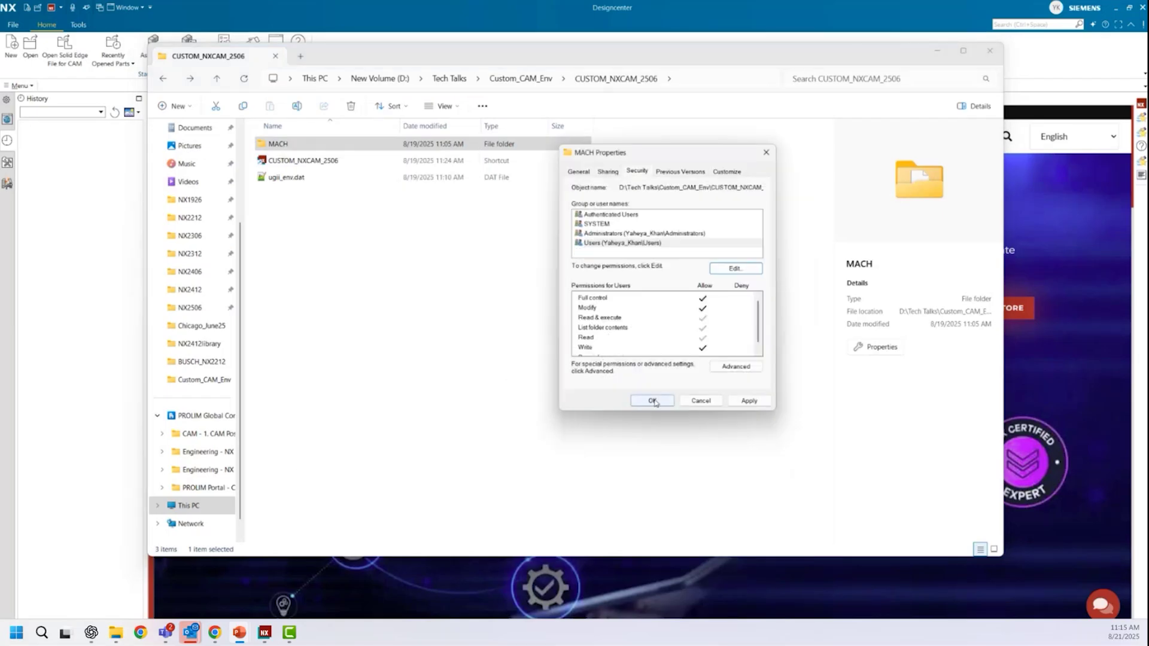
left_click(575, 172)
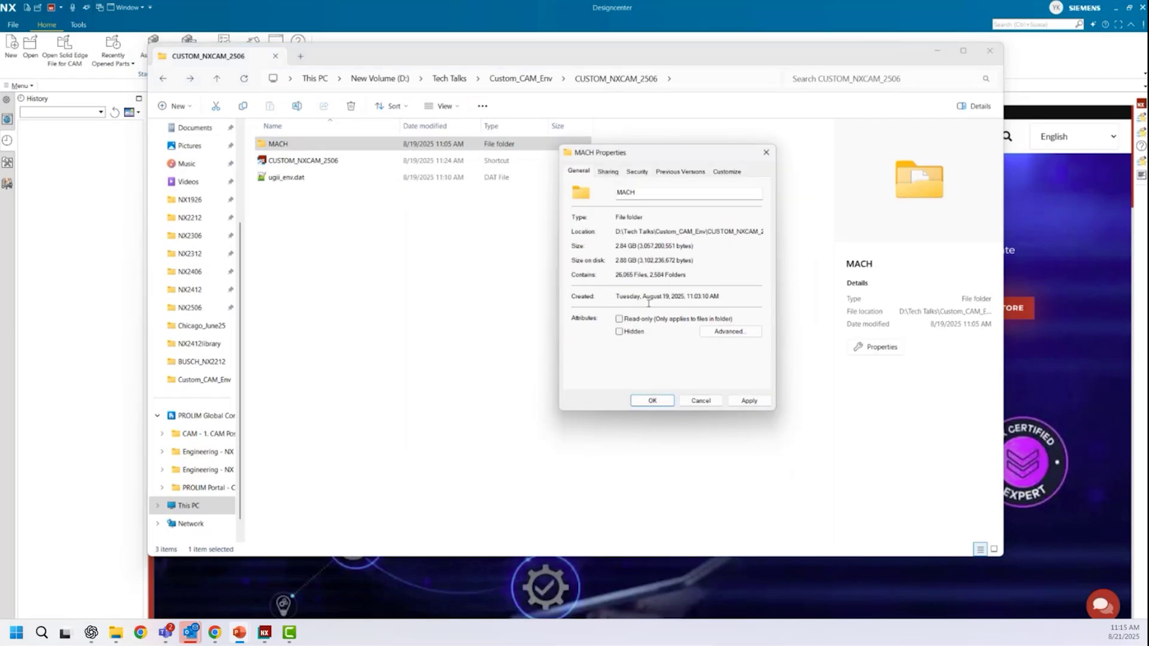
left_click(651, 401)
left_click(706, 294)
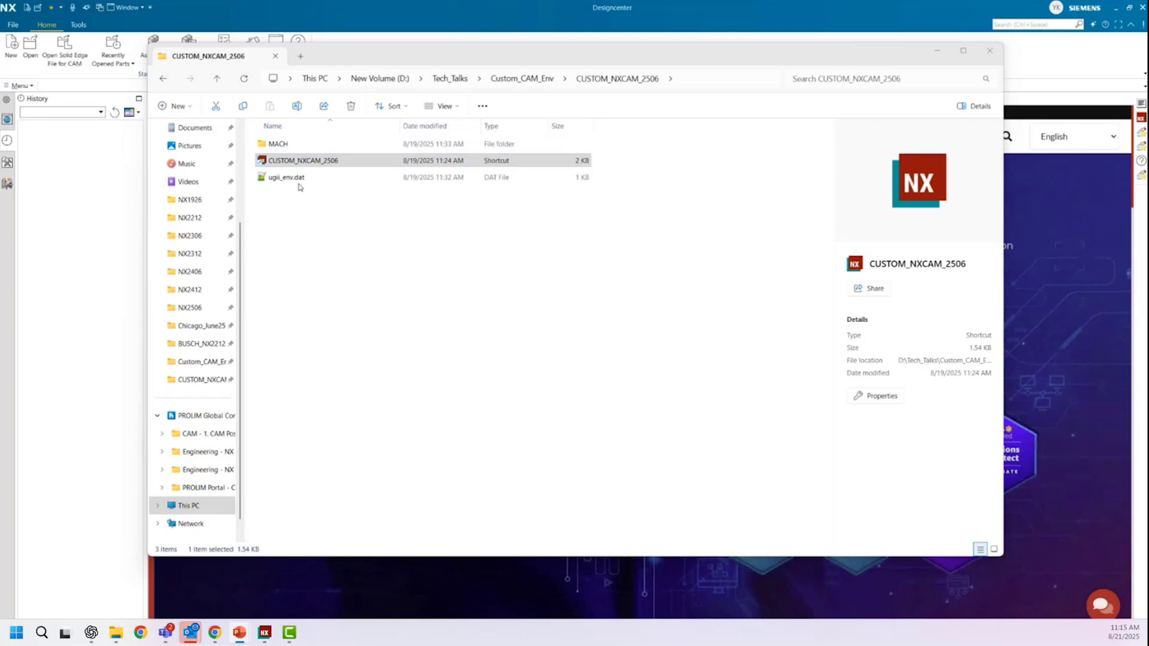
Open ugii_env.dat in Notepad++, review the UGII_CAM_BASE_DIR and UGII_USER_DIR paths, and close the editor.
left_click(298, 227)
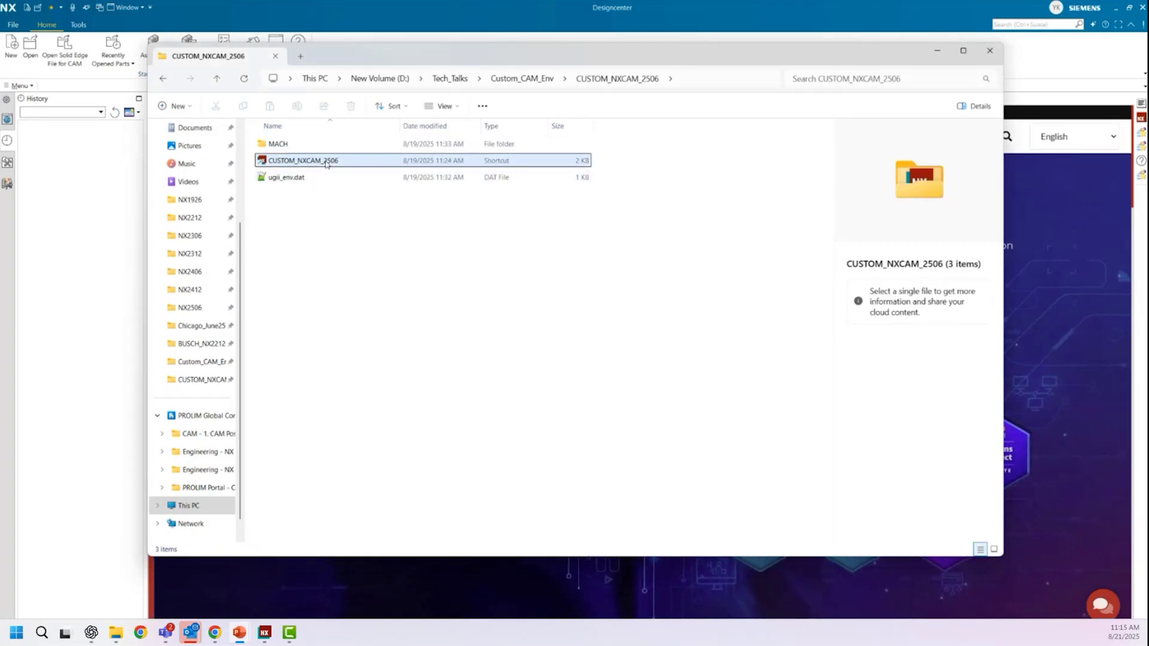
double_click(293, 179)
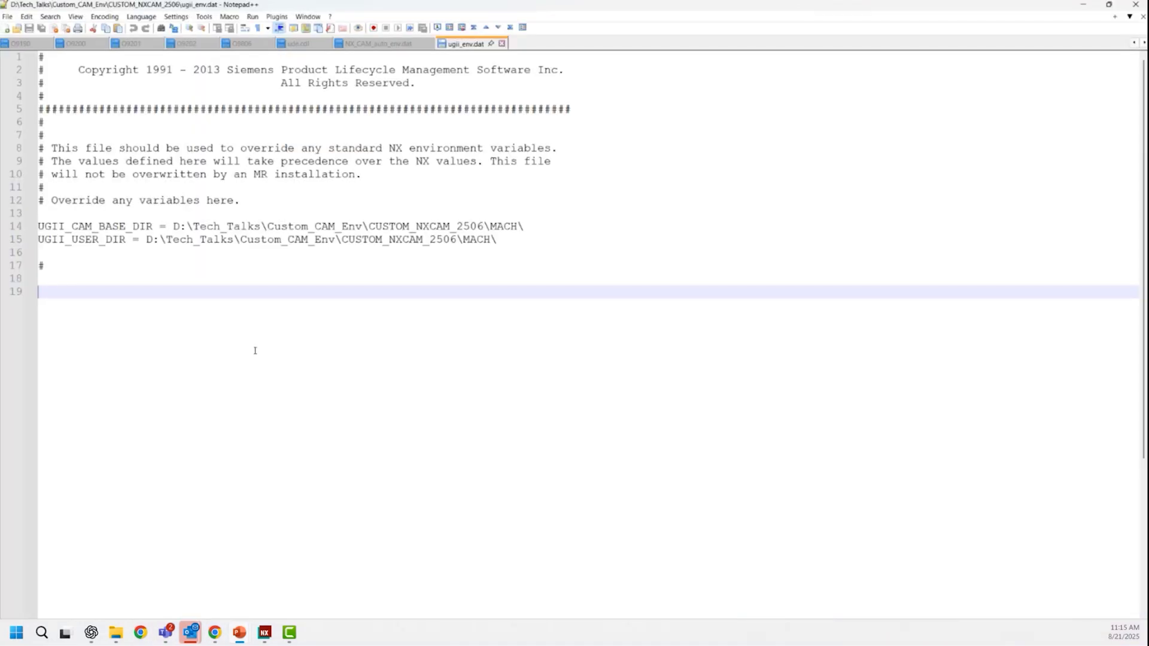
left_click_drag(174, 227, 525, 226)
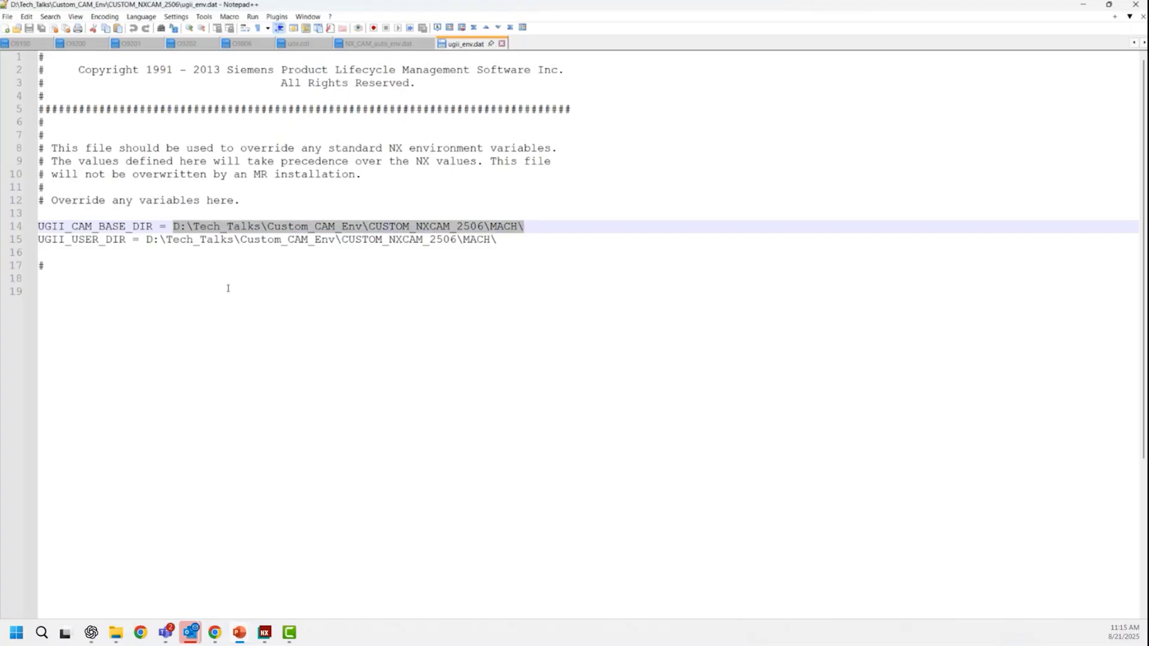
left_click(175, 284)
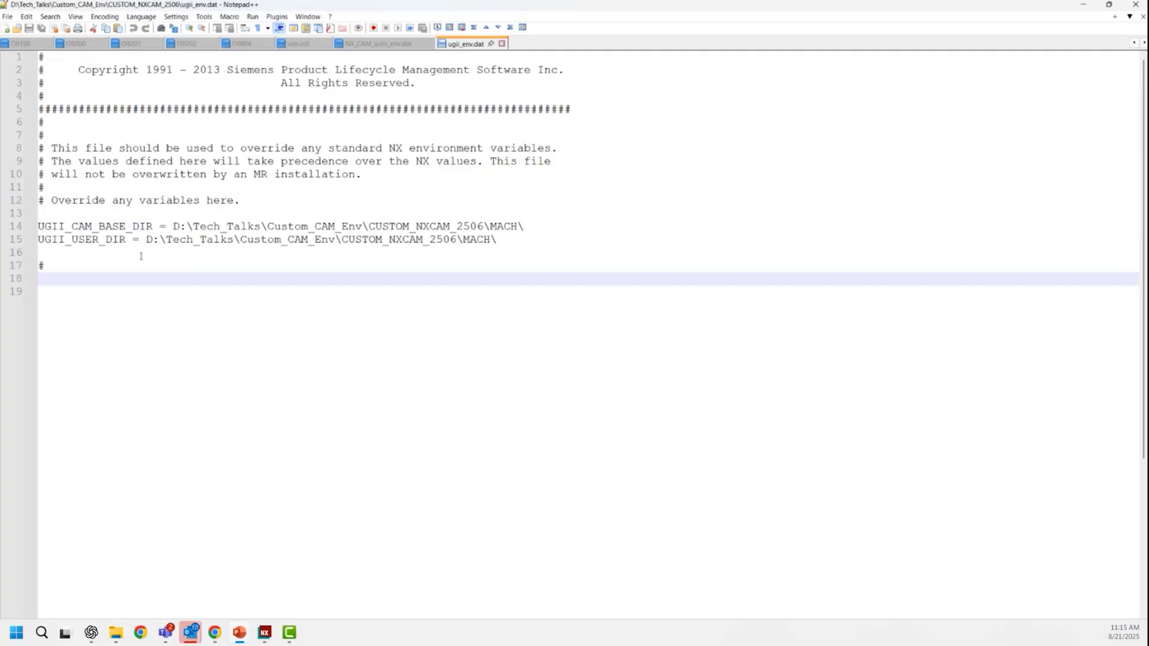
left_click(227, 227)
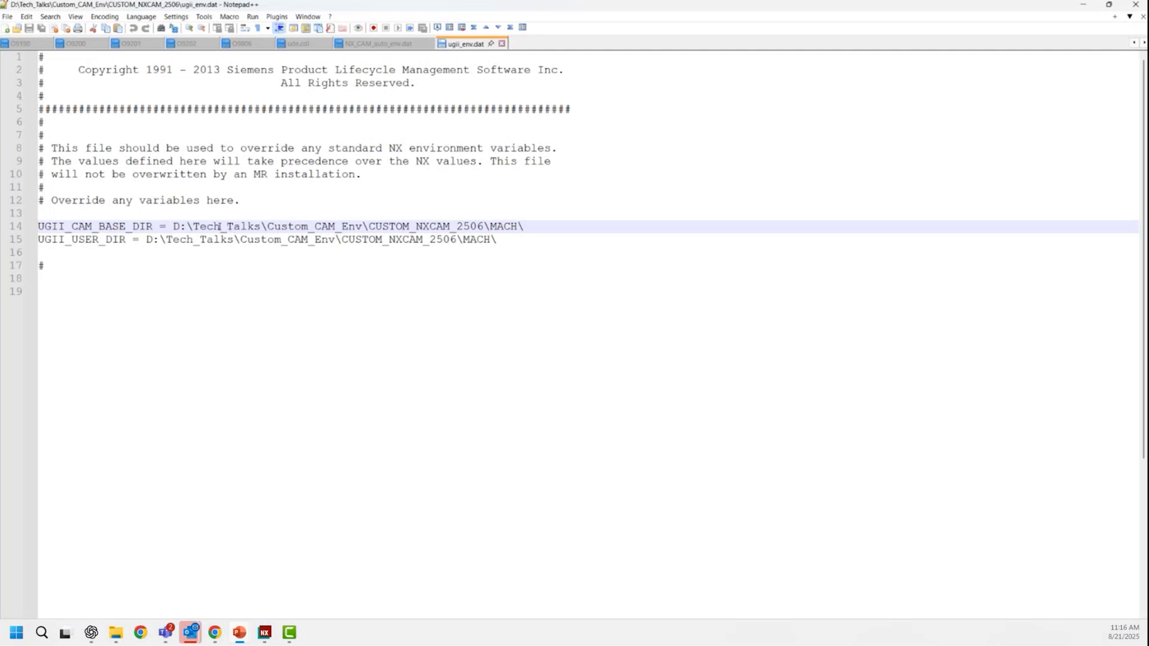
left_click(227, 271)
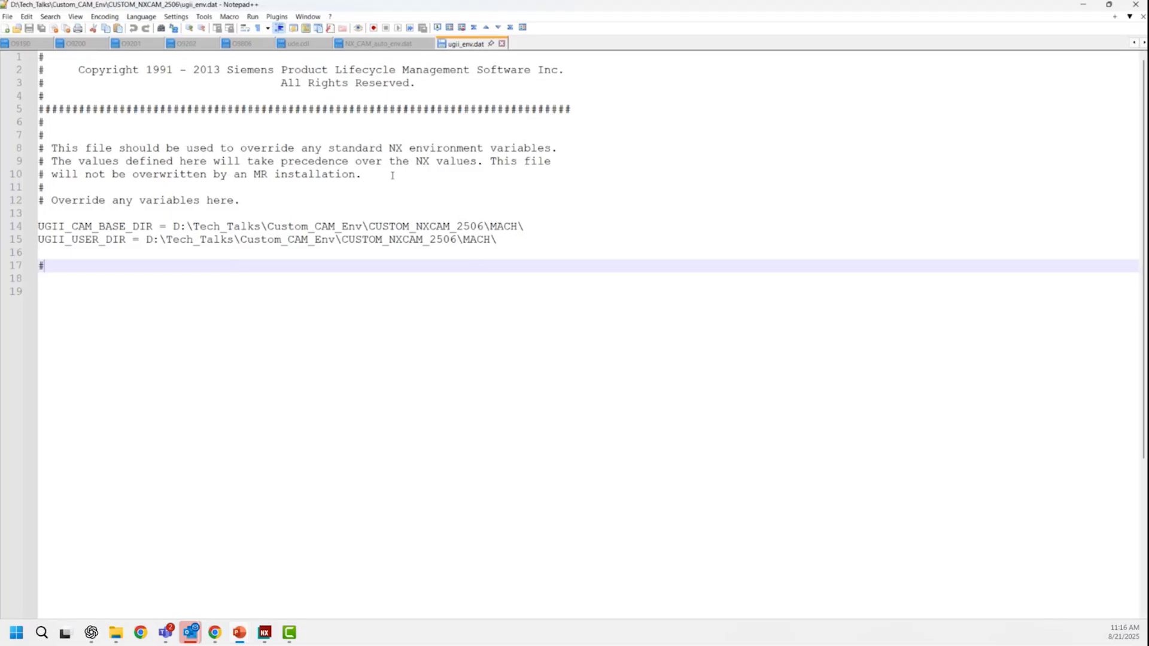
left_click(1135, 4)
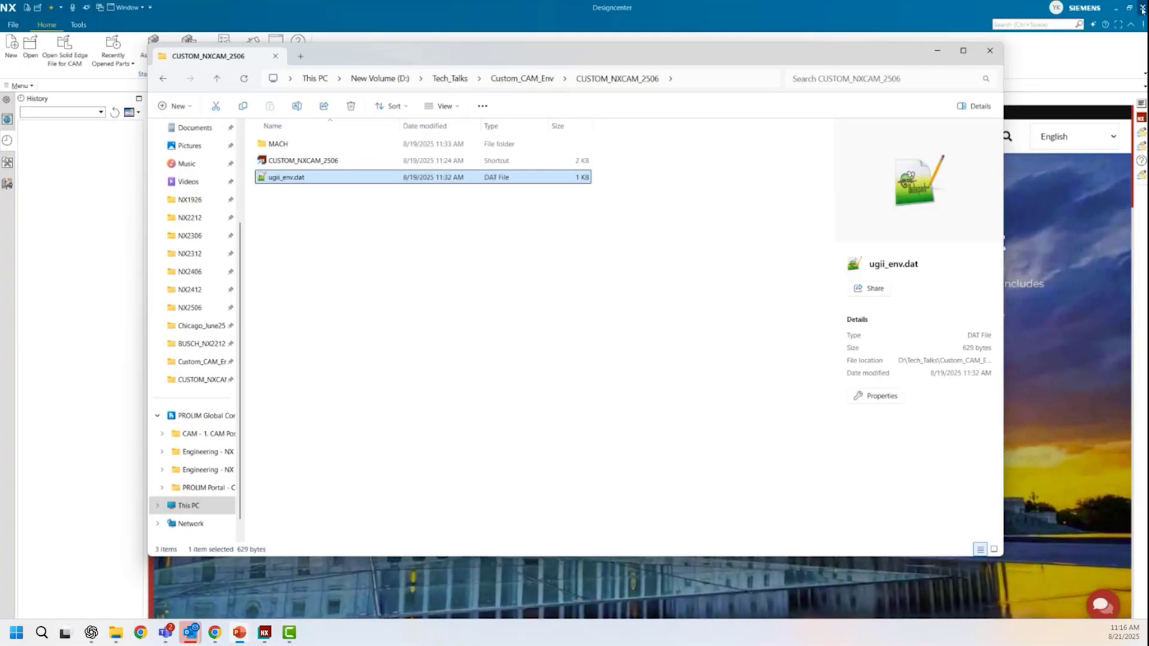
Close the running NX session and relaunch NX from the CUSTOM_NXCAM_2506 shortcut.
left_click(990, 50)
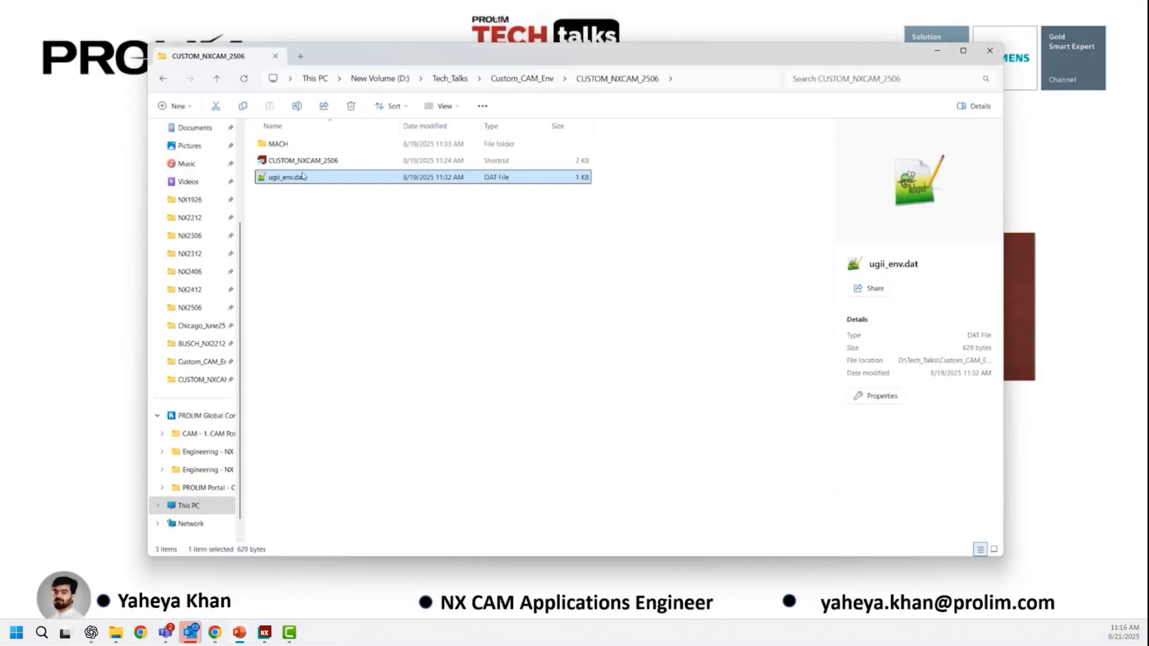
left_click(304, 162)
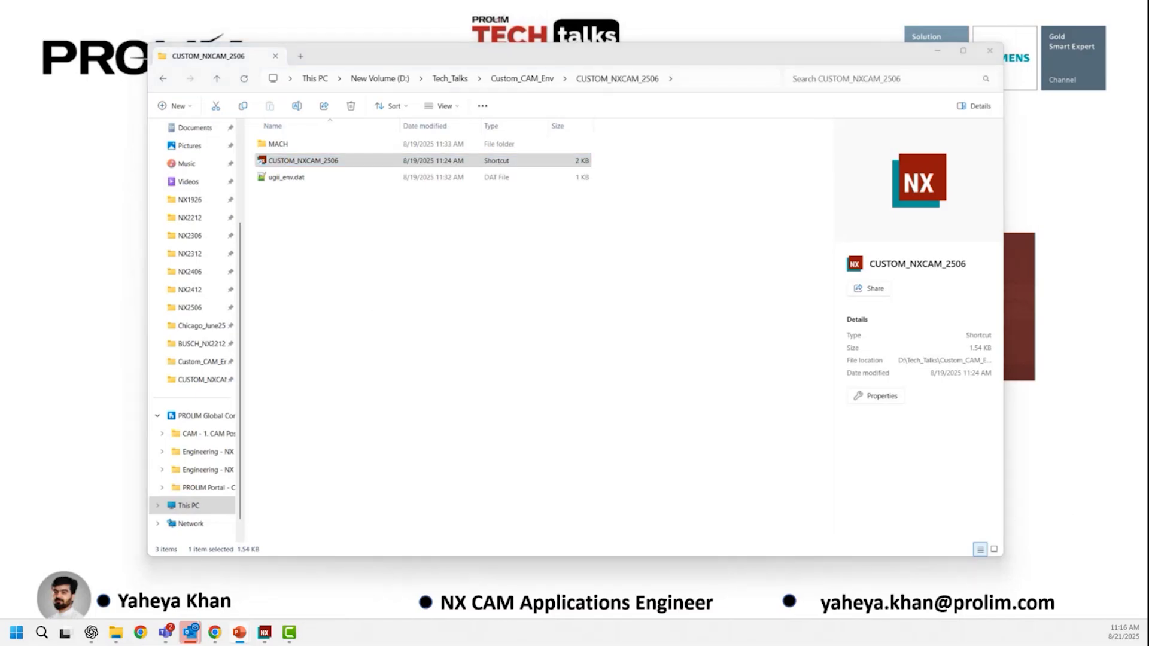
key("alt+Tab")
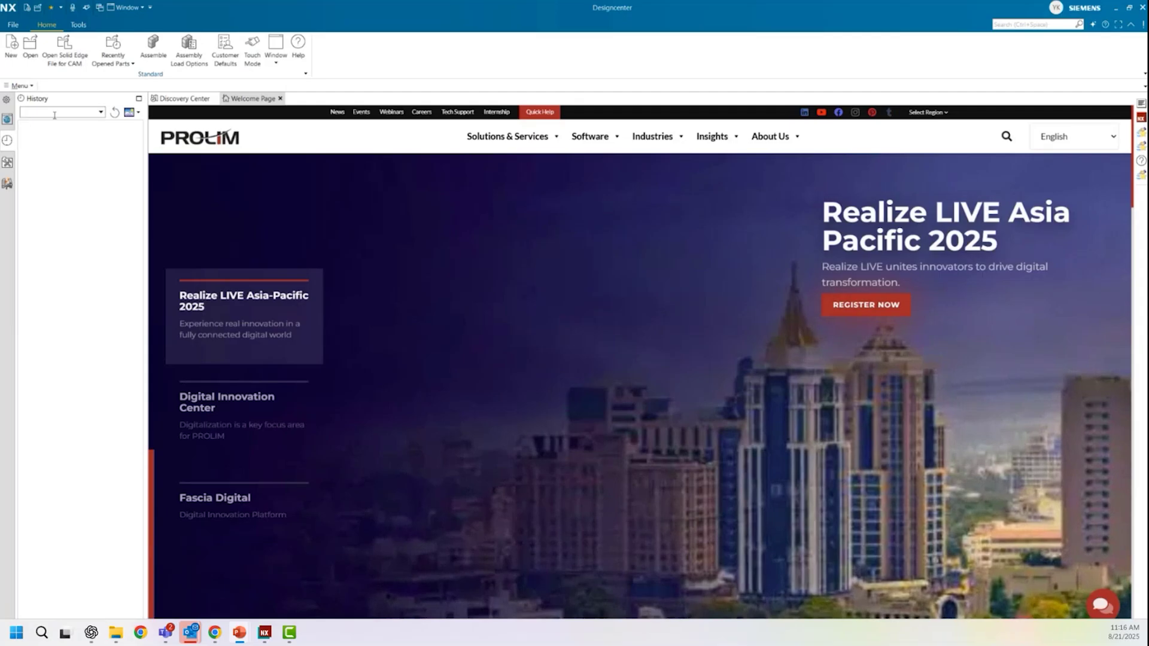
Open the NX log file and search it for UGII_CAM_BASE to check the UGII_CAM_BASE_DIR path.
left_click(20, 27)
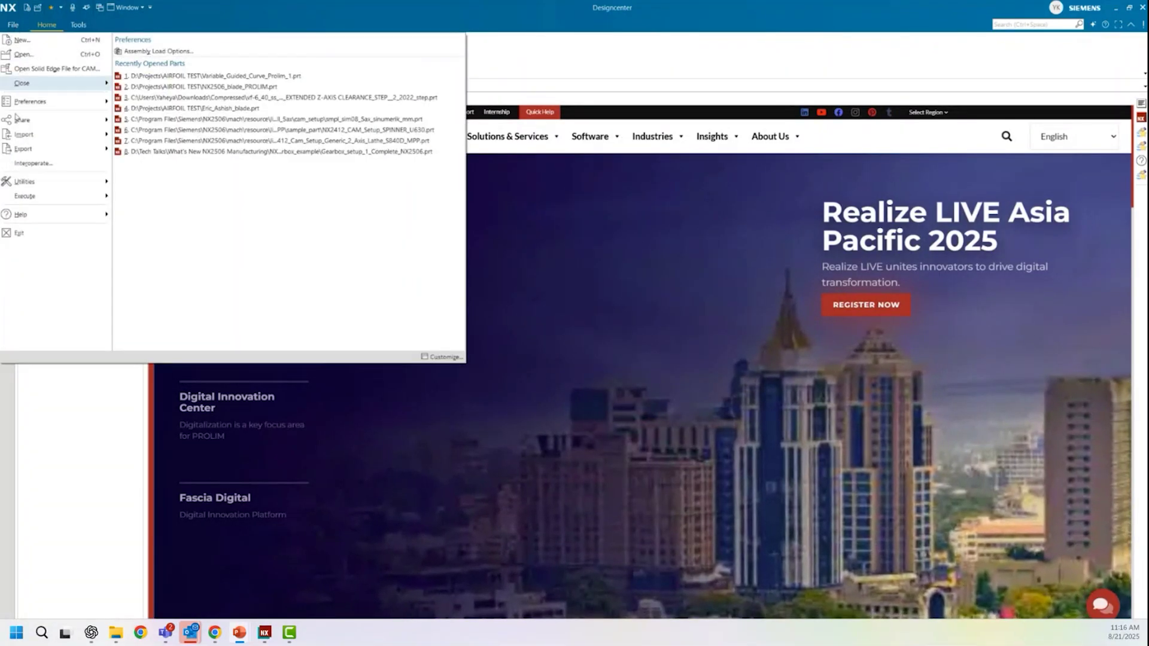
mouse_move(33, 214)
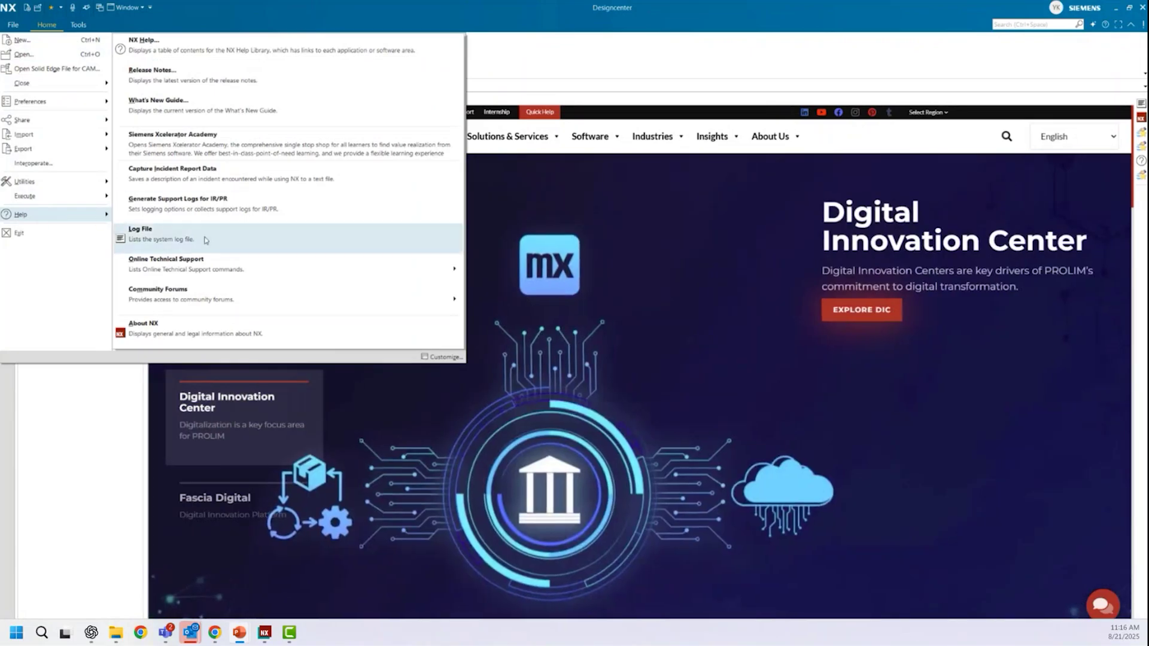
left_click(153, 233)
left_click(648, 116)
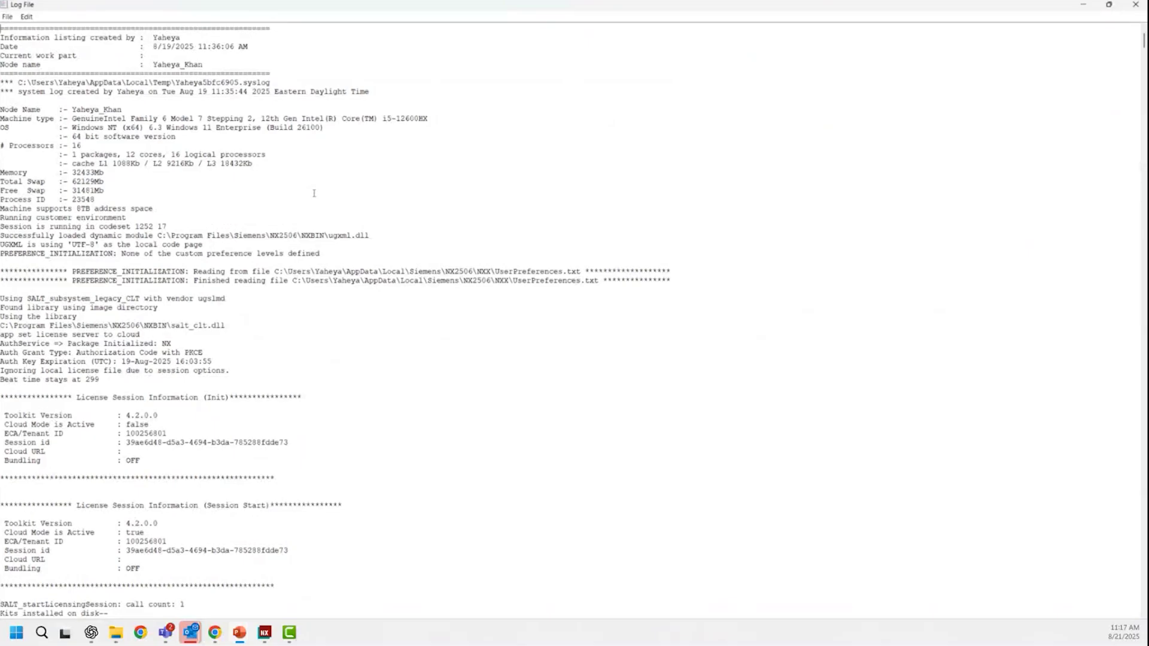
key("ctrl+f")
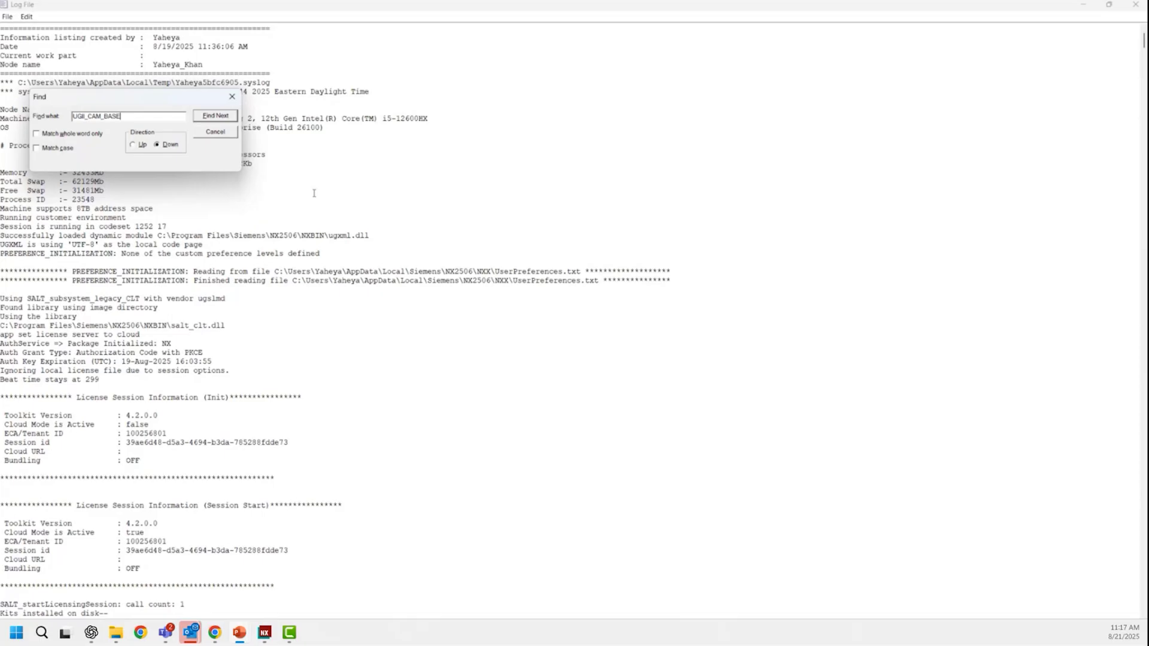
key("Return")
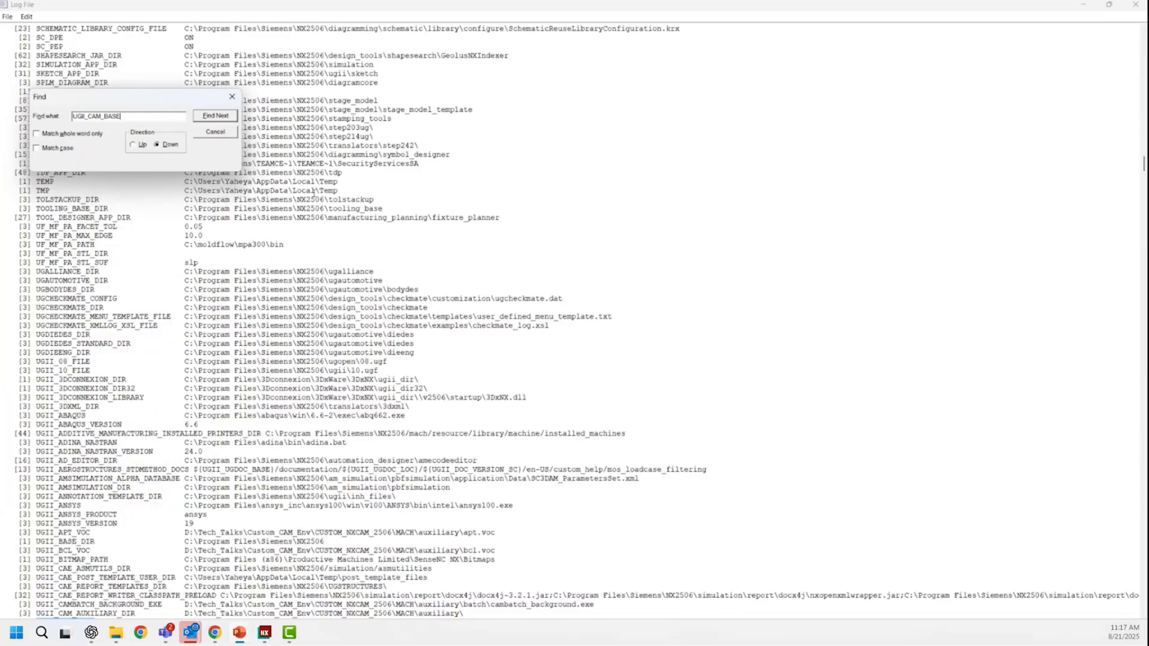
scroll(218, 427, "down", 3)
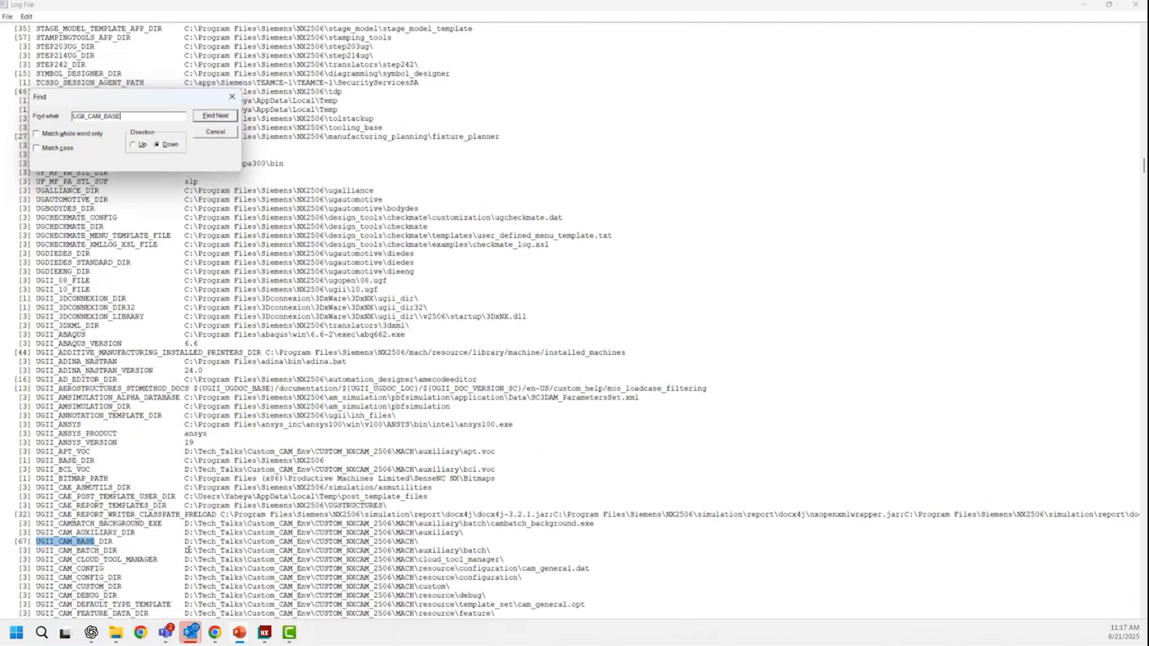
scroll(189, 549, "up", 2, "ctrl")
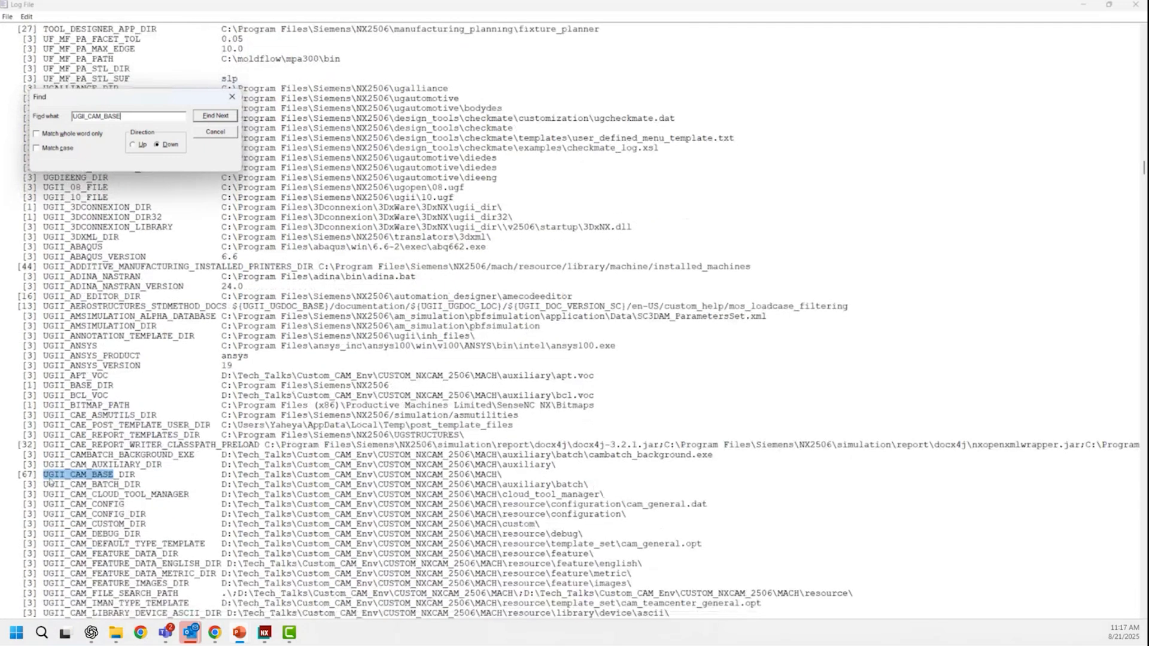
left_click(223, 475)
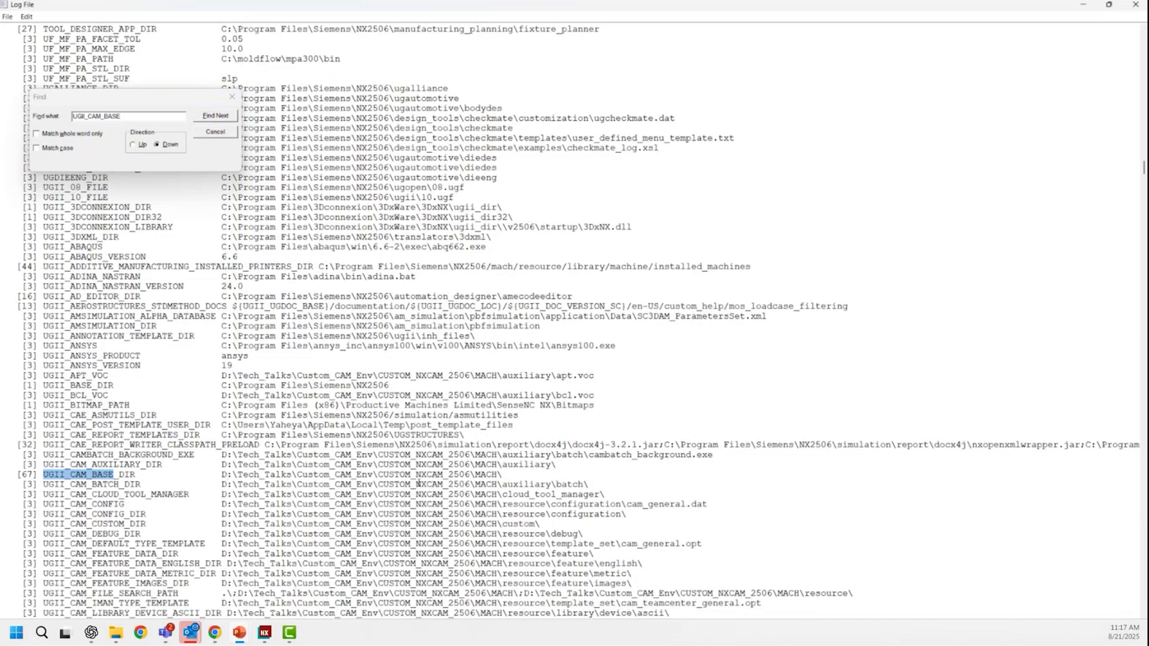
Search the log file for UGII_USER, check the UGII_USER_DIR path, and close the log.
left_click(131, 120)
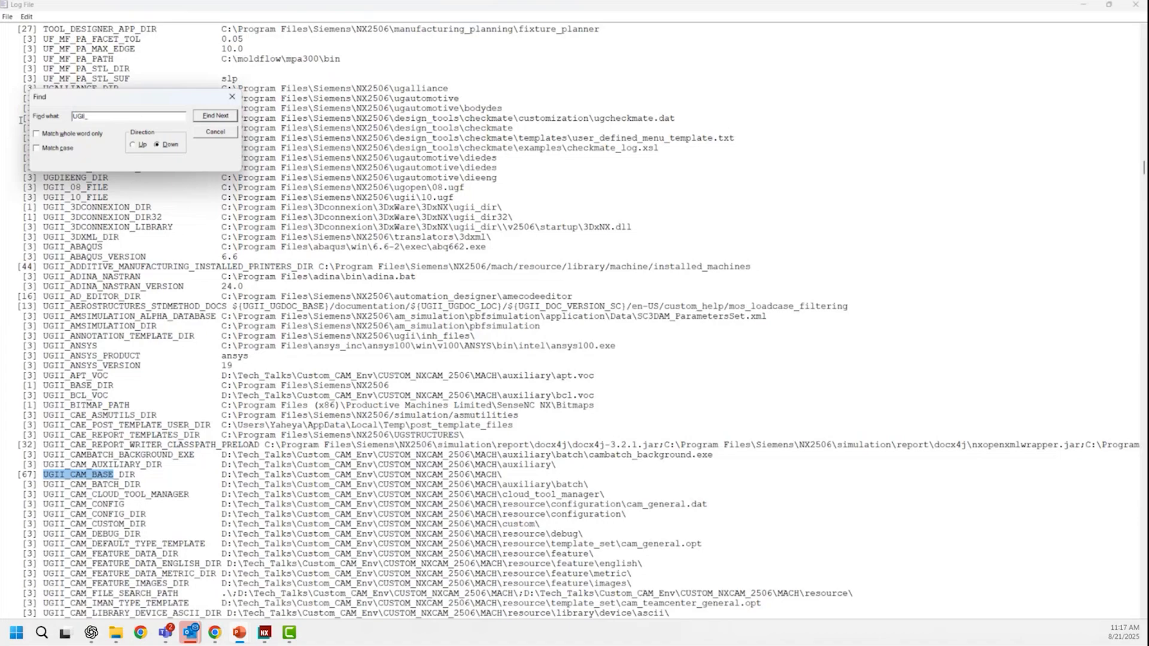
type("UGII_USER")
key("Return")
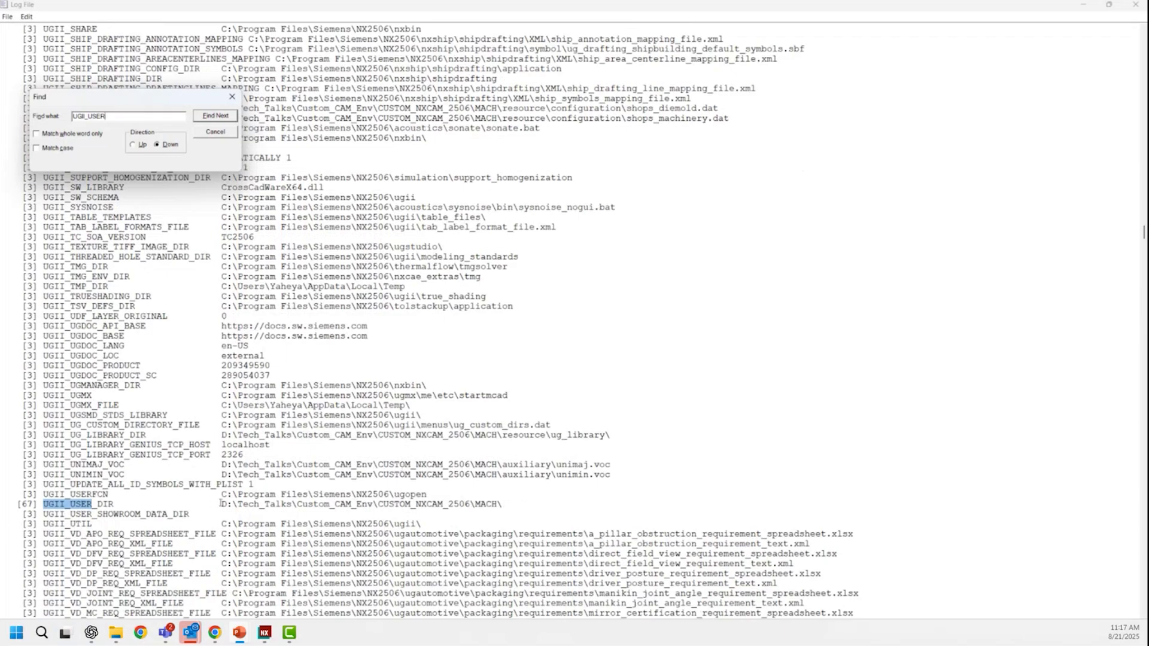
left_click_drag(221, 504, 255, 504)
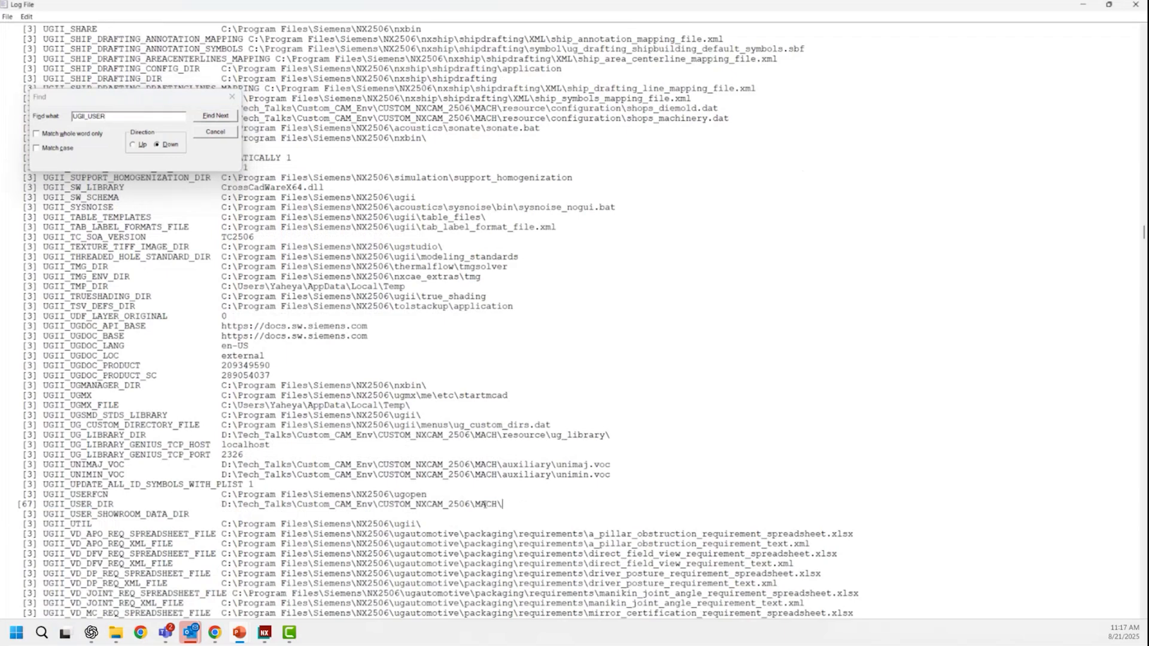
left_click_drag(502, 504, 218, 504)
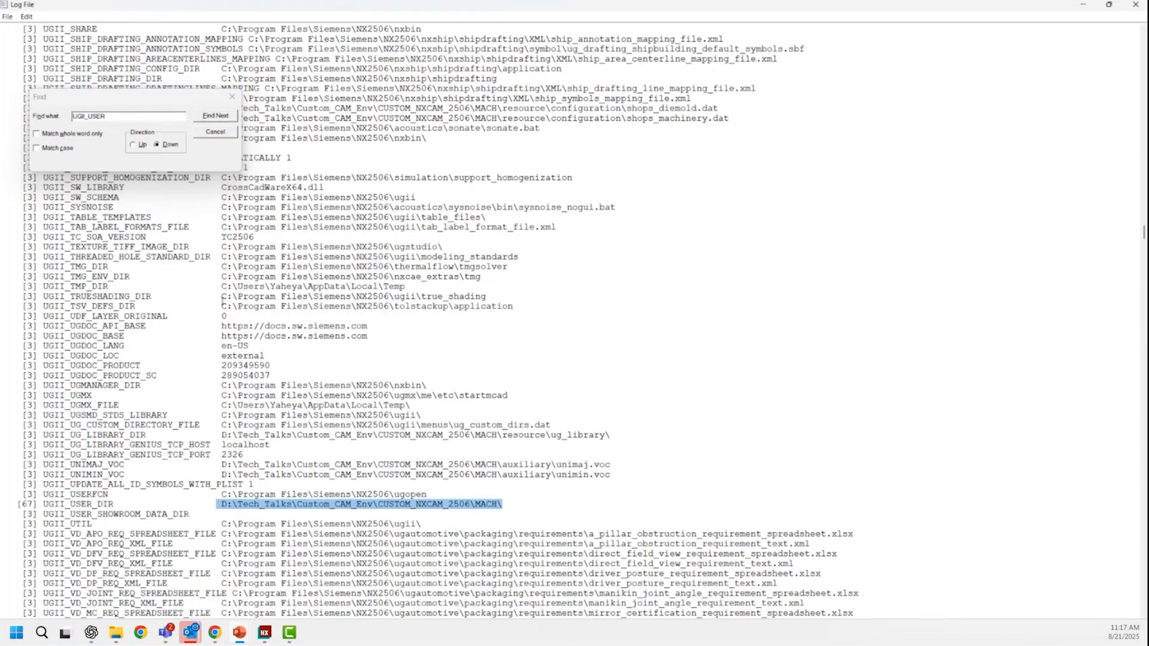
left_click(233, 135)
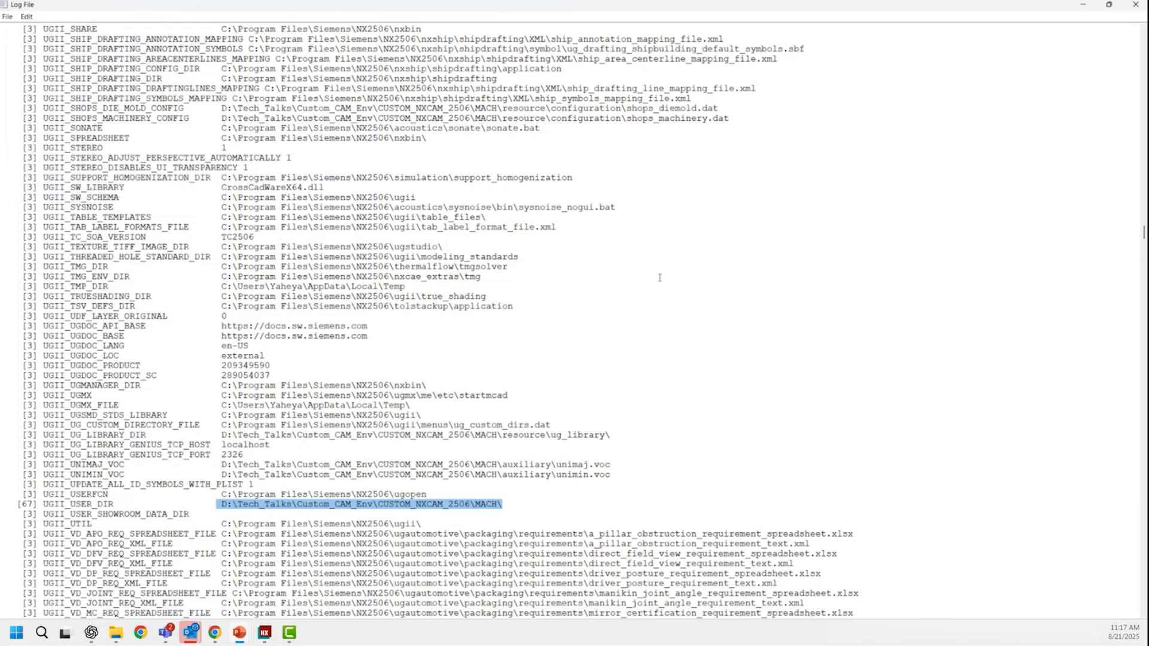
left_click(1135, 4)
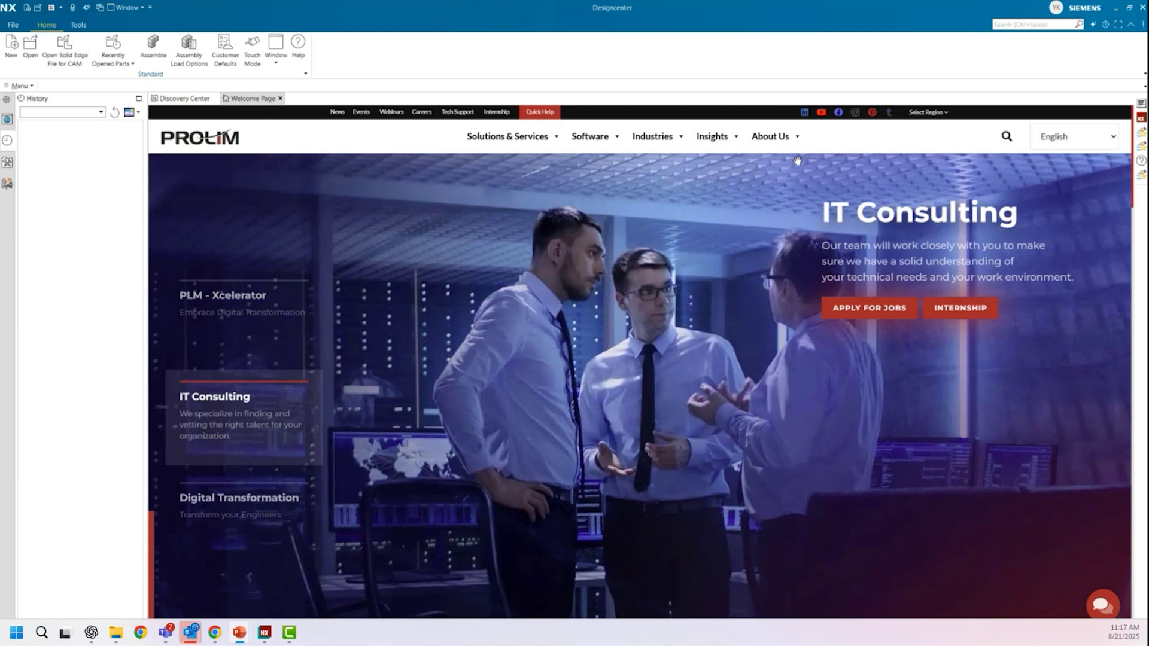
Look over the custom MACH folder's contents, and review the Manufacturing and Model templates offered for a new NX file.
left_click(1116, 9)
double_click(333, 146)
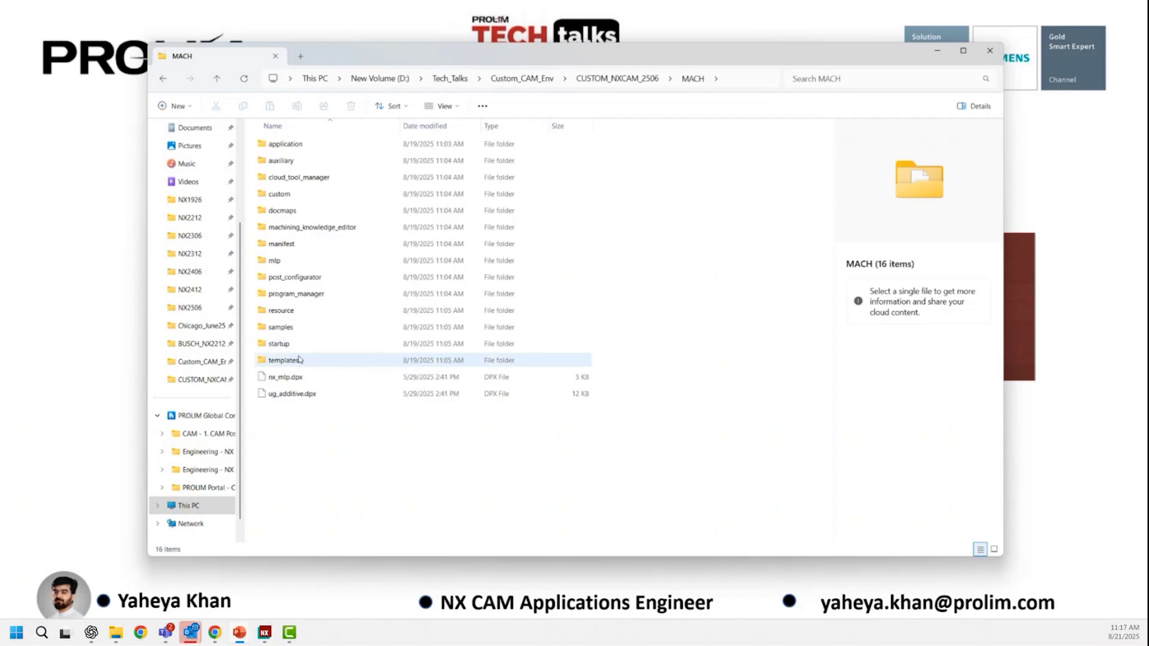
left_click(264, 633)
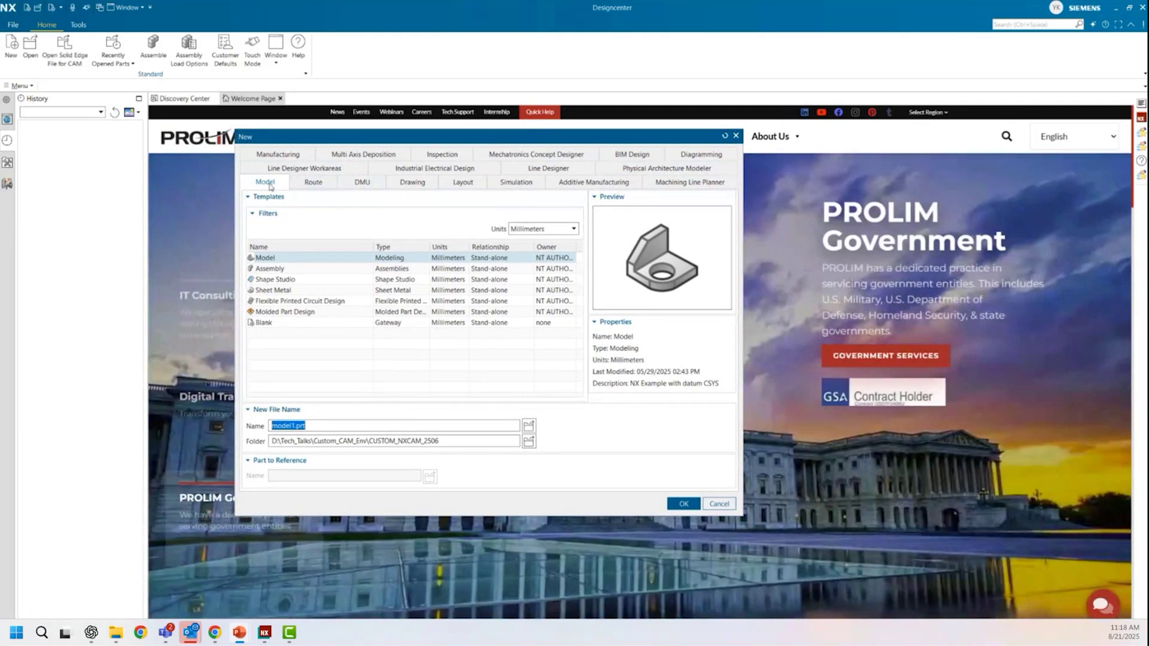
left_click(277, 155)
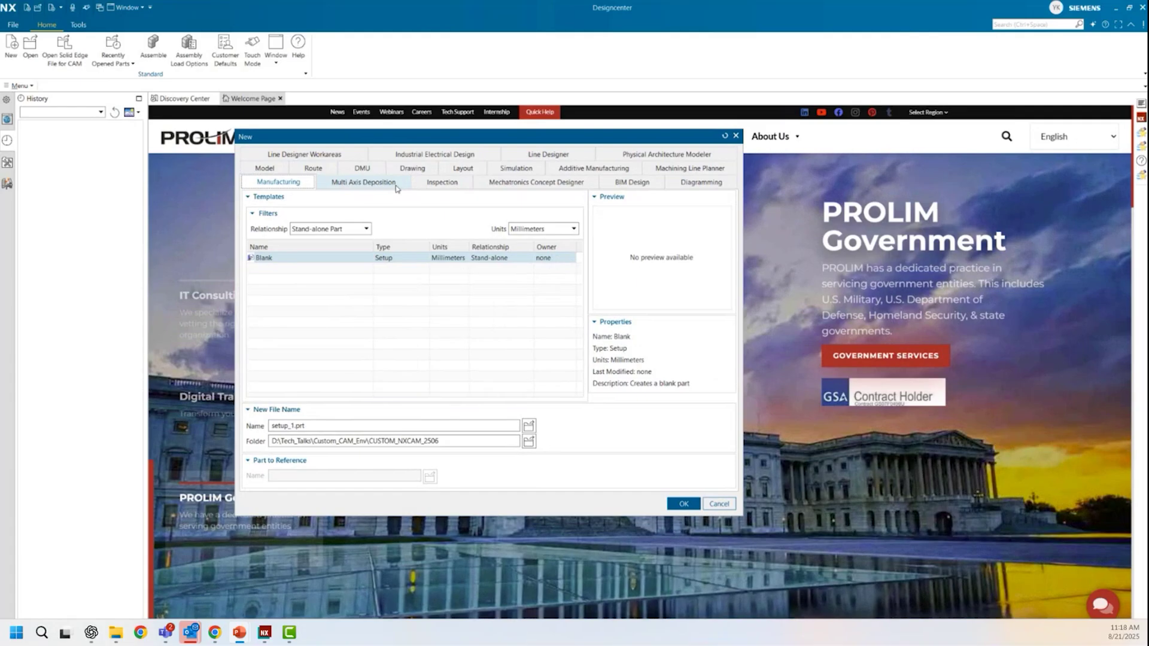
left_click(265, 169)
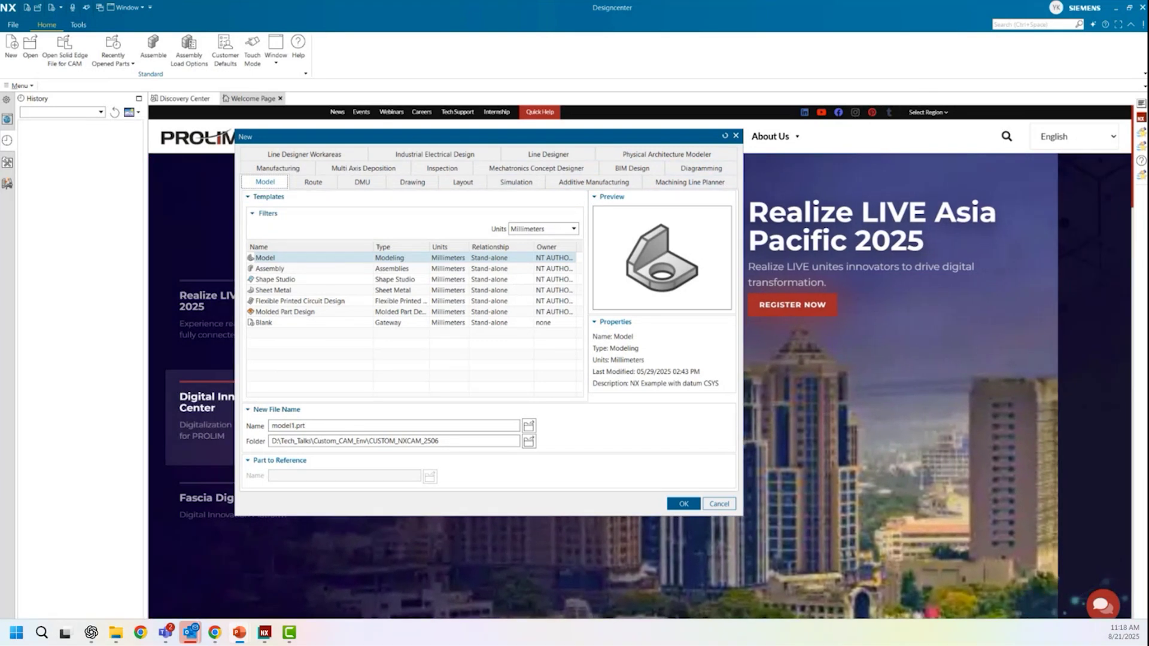
Examine the startup folder inside the custom MACH folder and return to NX.
left_click(116, 633)
double_click(280, 342)
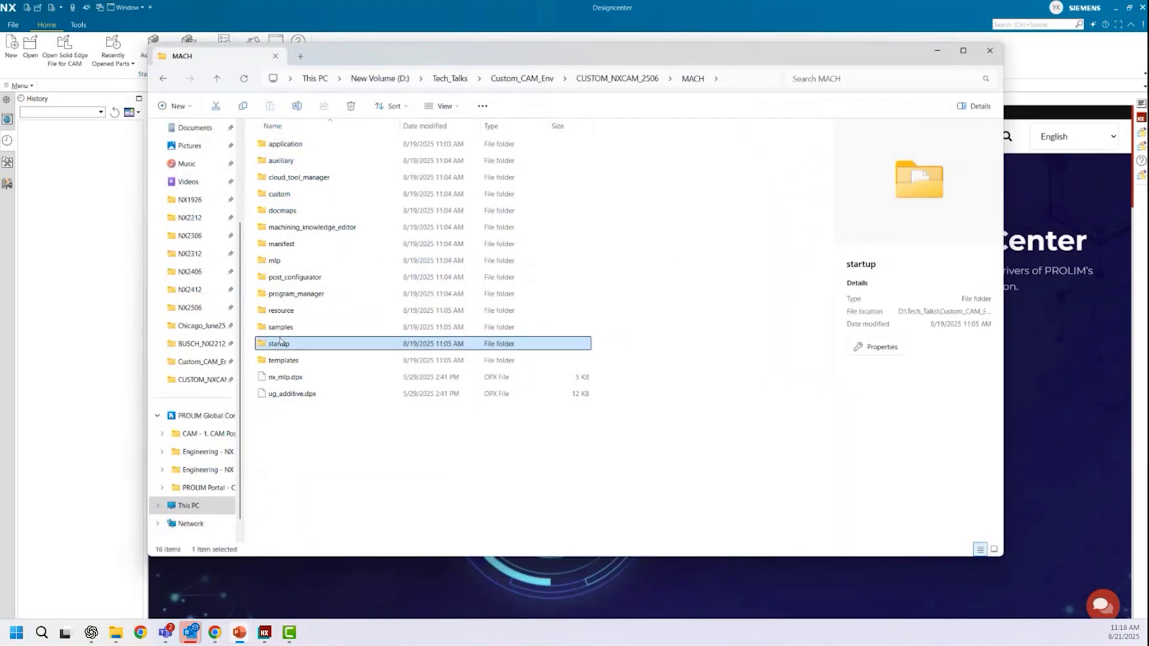
left_click(938, 54)
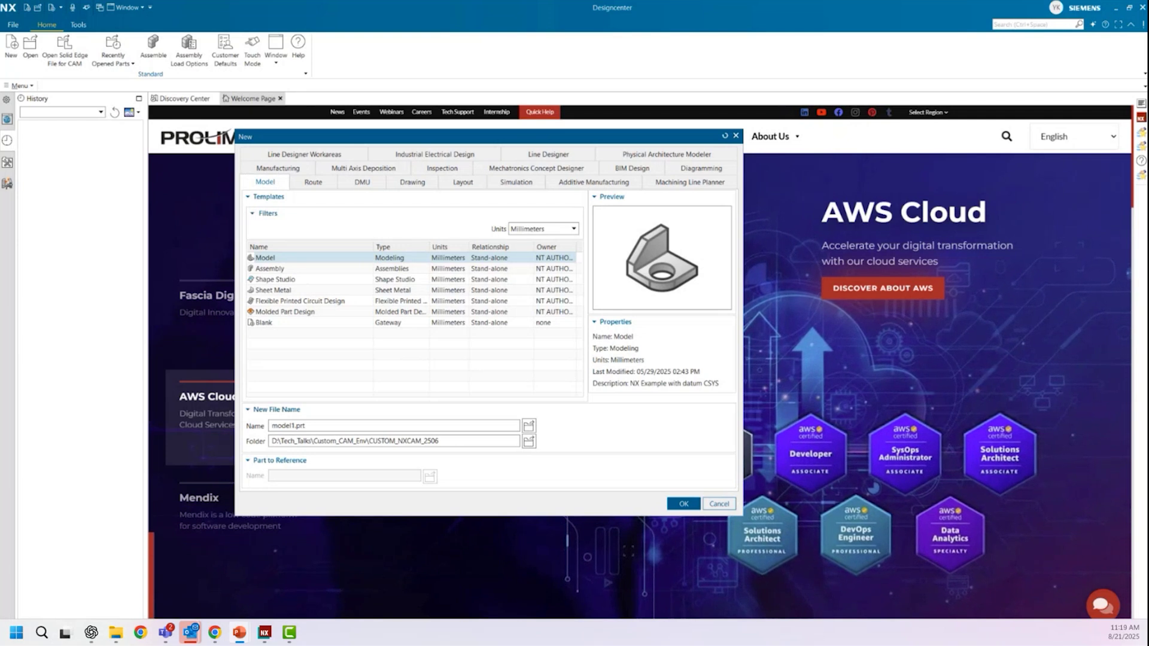
Copy ugs_manufacturing_PROLIM_templates.pax from Custom_CAM_Env into the custom MACH\startup folder, and go back to the CUSTOM_NXCAM_2506 folder.
key("alt+Tab")
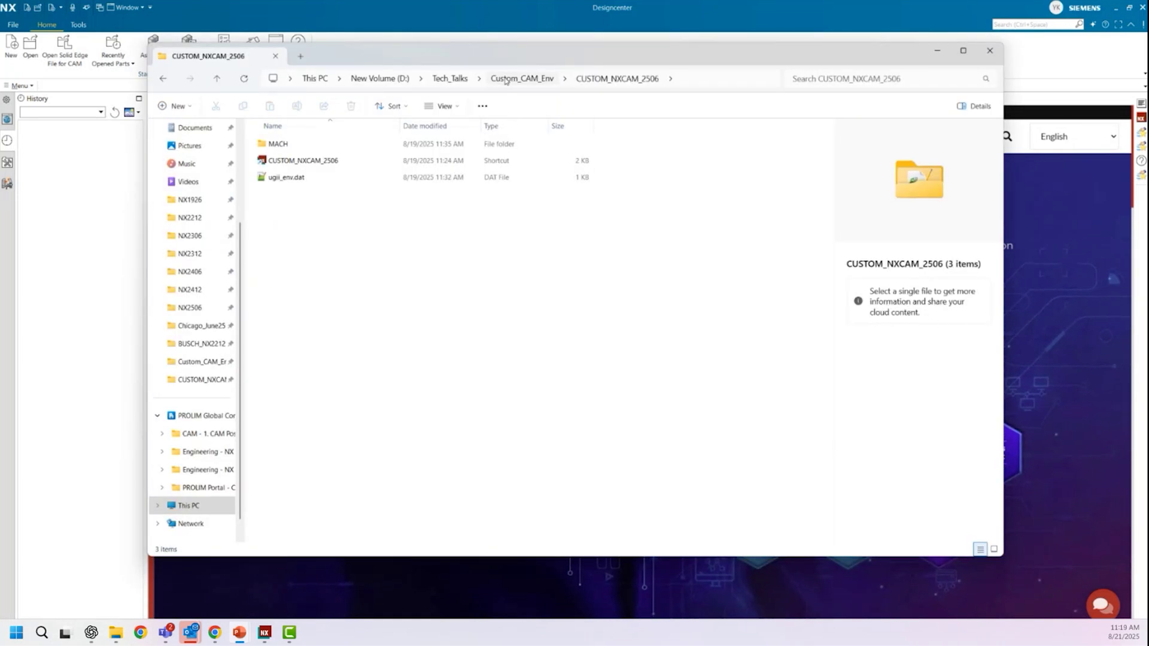
left_click(505, 78)
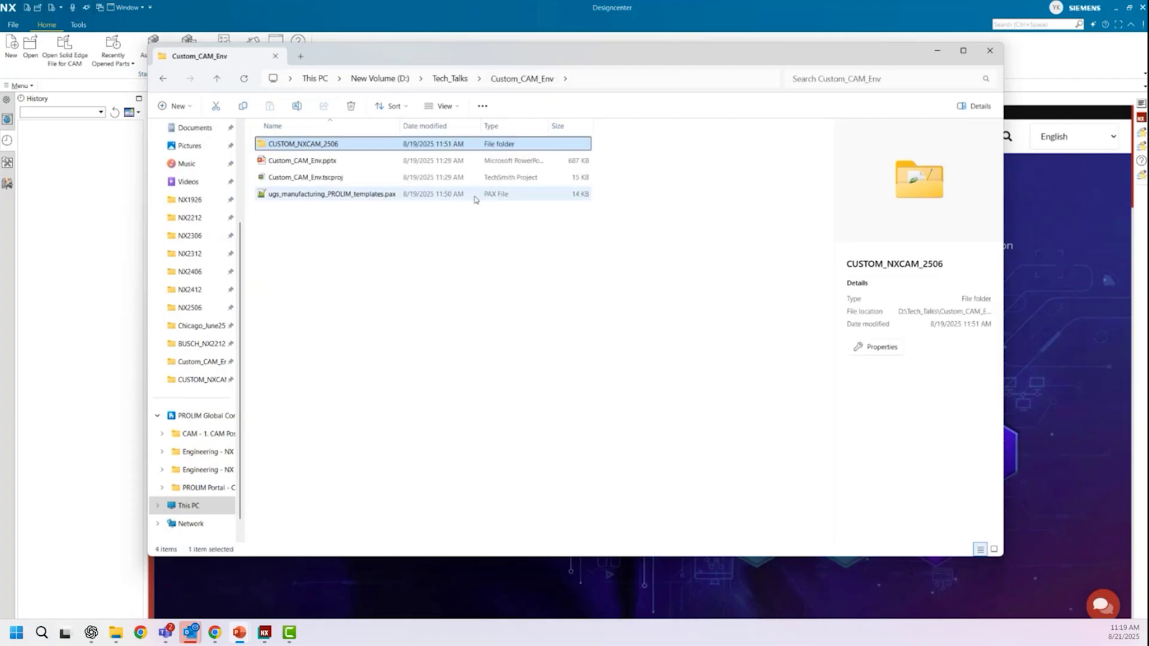
left_click(324, 198)
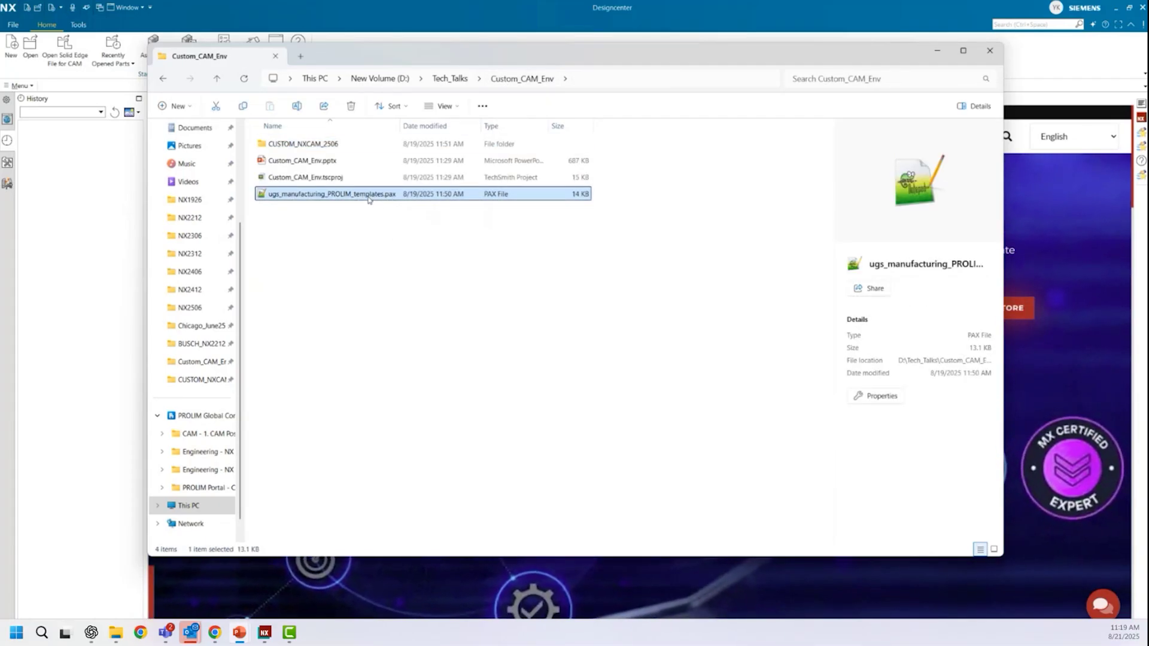
right_click(371, 199)
key("Escape")
double_click(303, 144)
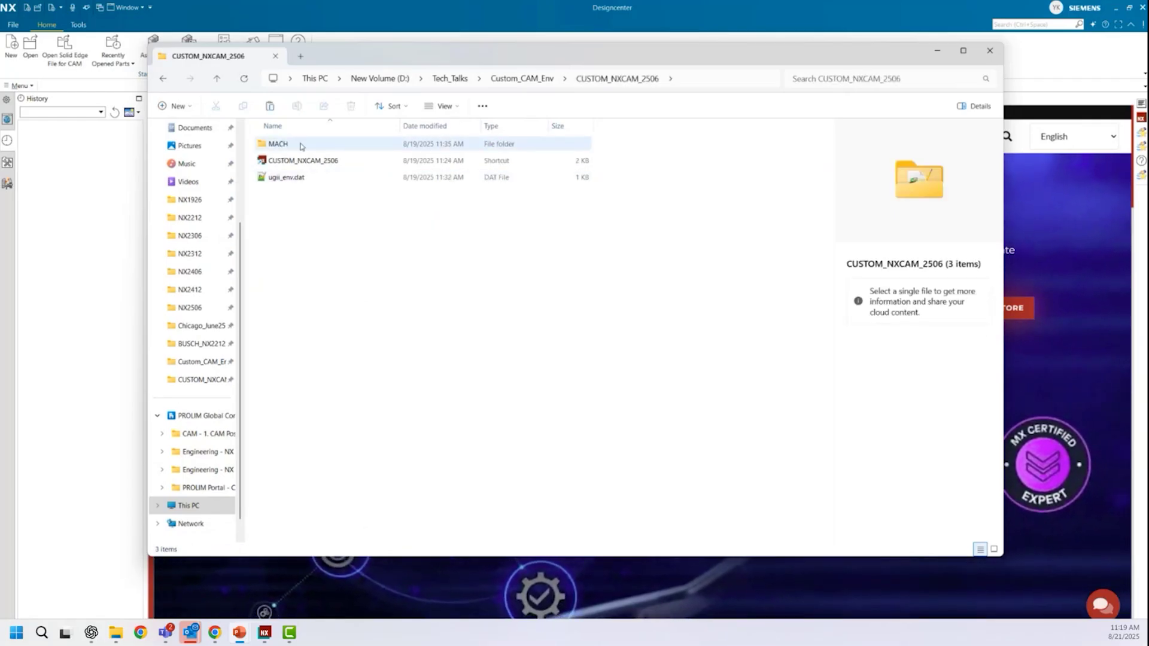
double_click(301, 145)
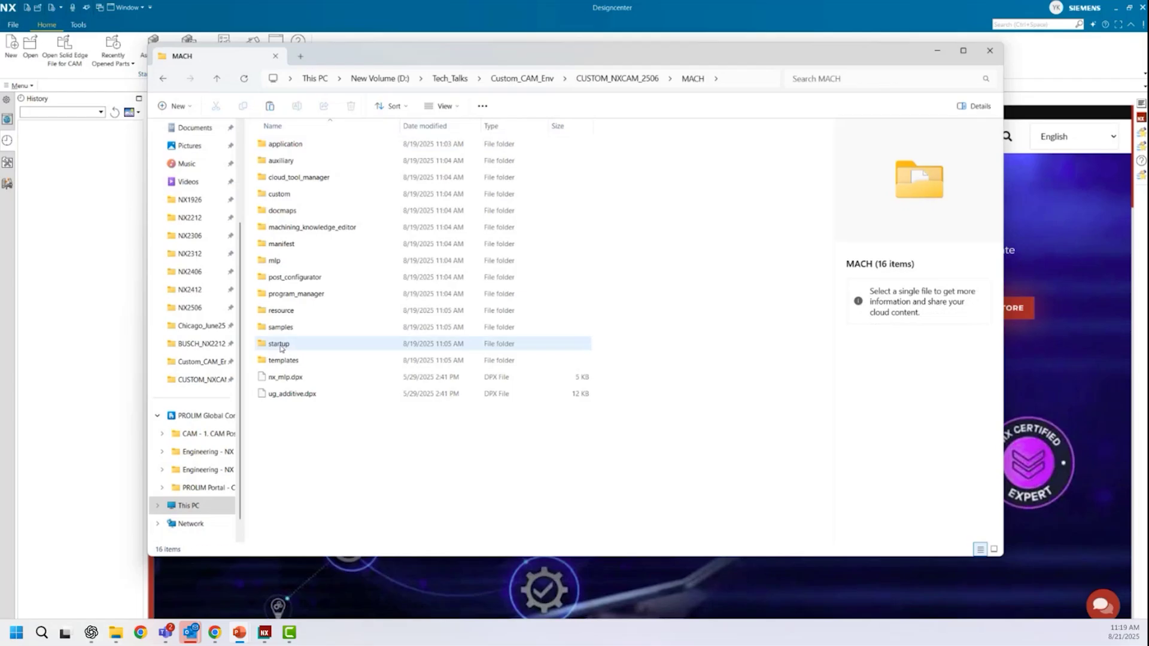
double_click(279, 342)
right_click(293, 223)
left_click(311, 245)
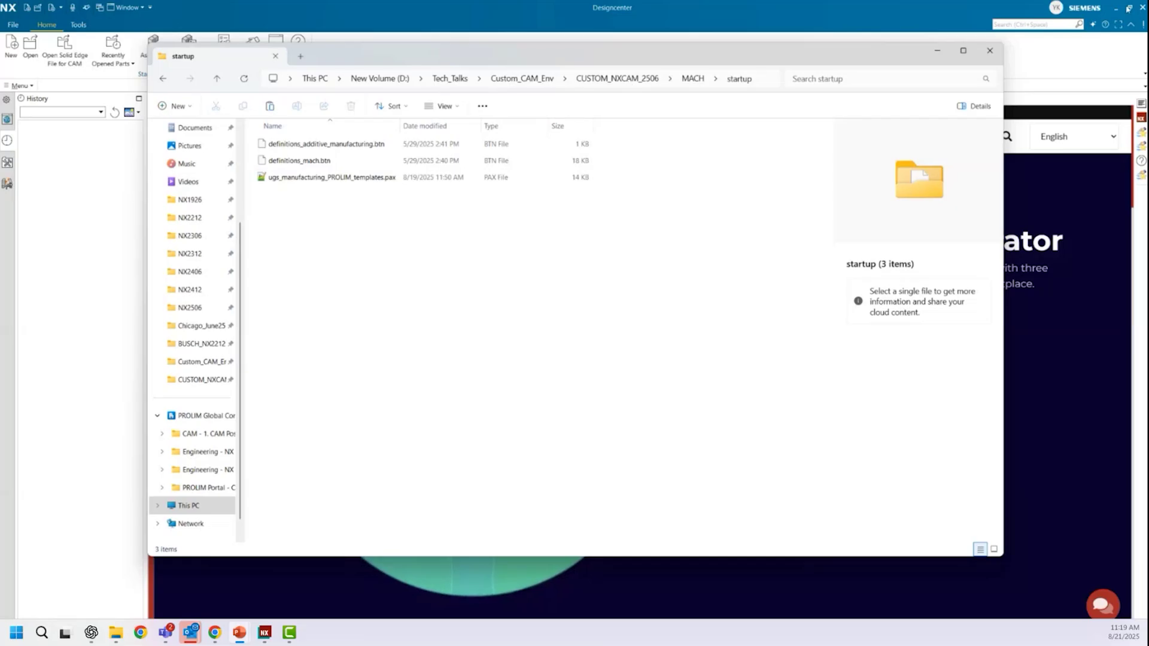
left_click(691, 78)
left_click(643, 78)
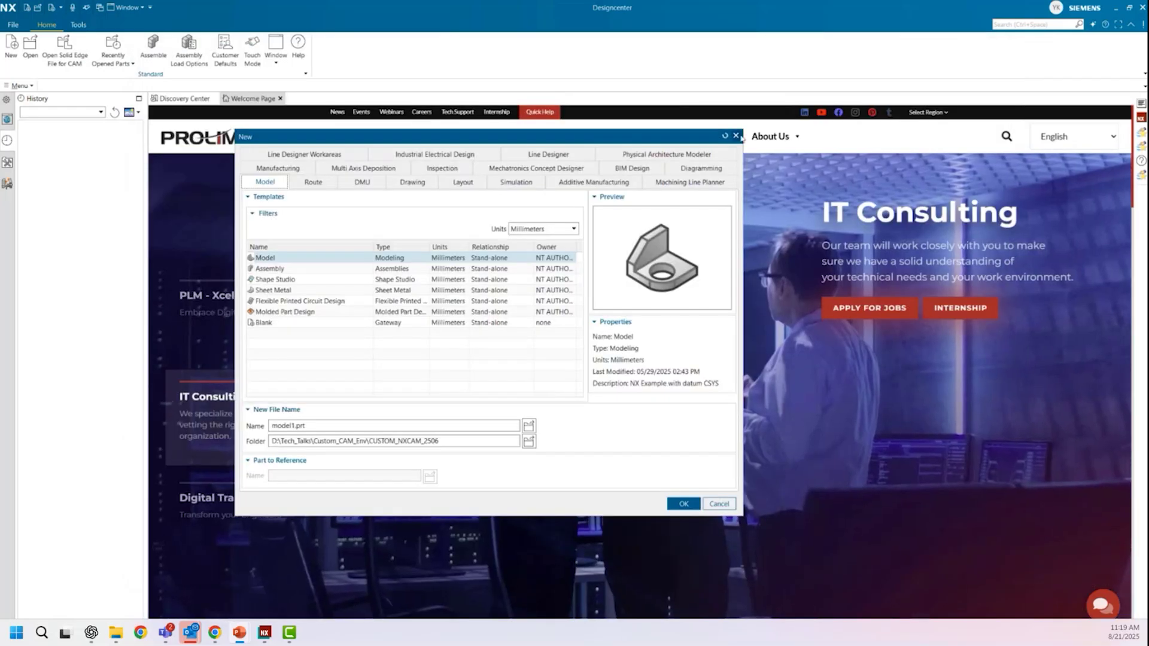
Cancel the new file setup, close NX, and restart it from the CUSTOM_NXCAM_2506 shortcut.
left_click(726, 137)
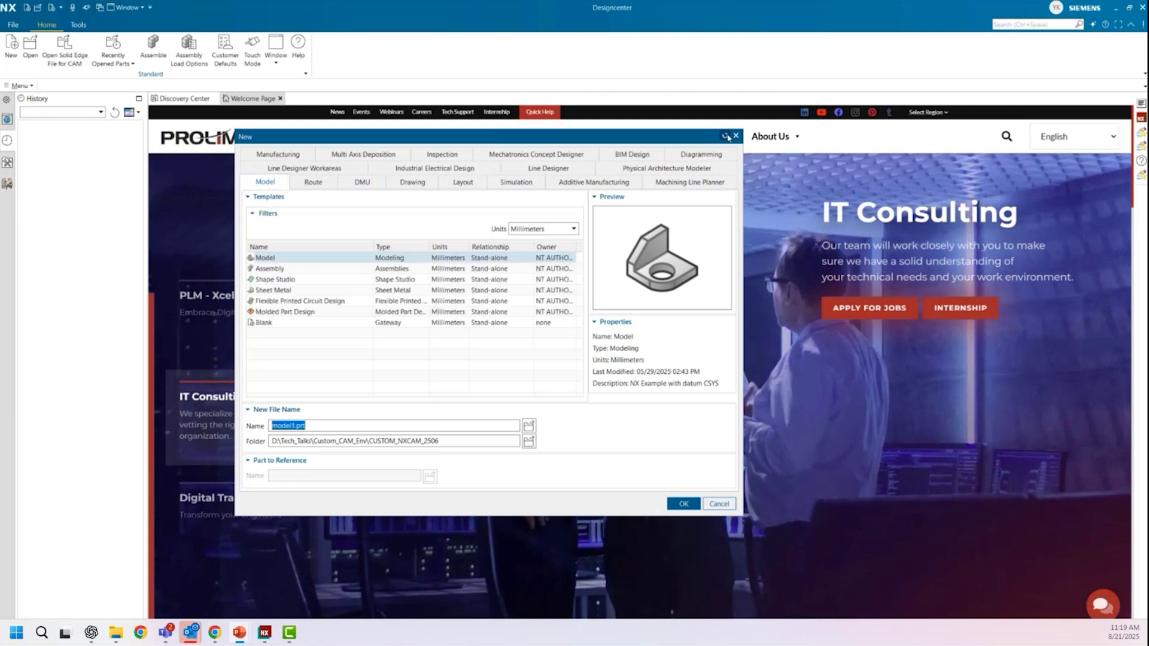
key("Escape")
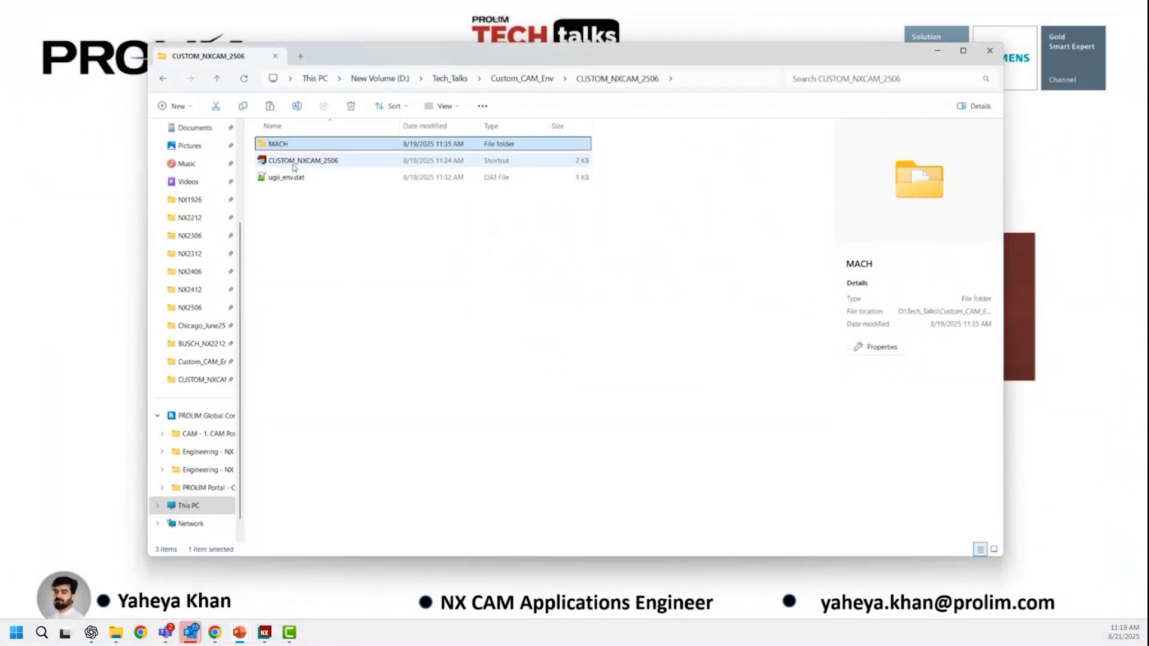
left_click(295, 162)
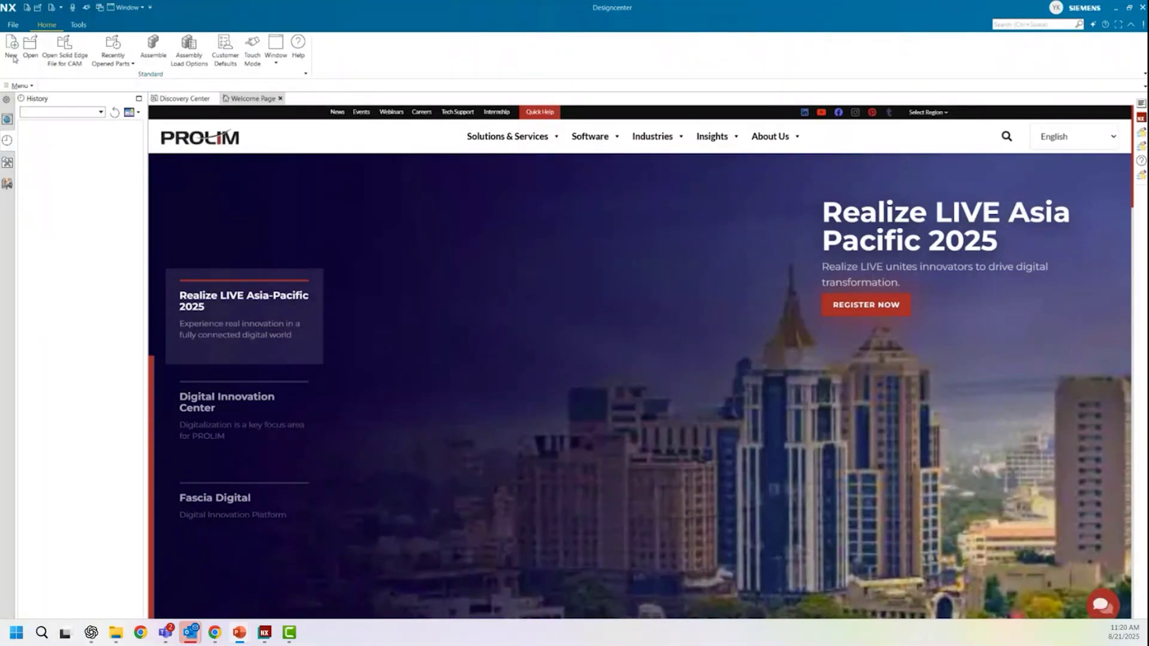
Start a new NX file and display the PROLIM template category.
left_click(11, 54)
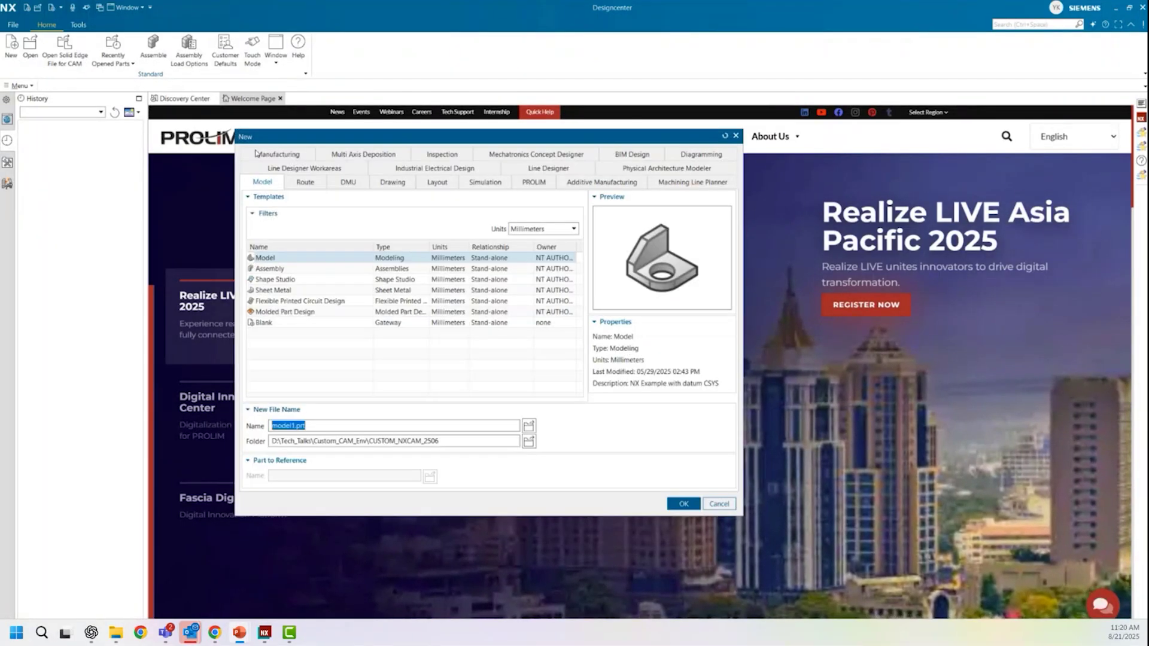
left_click(530, 182)
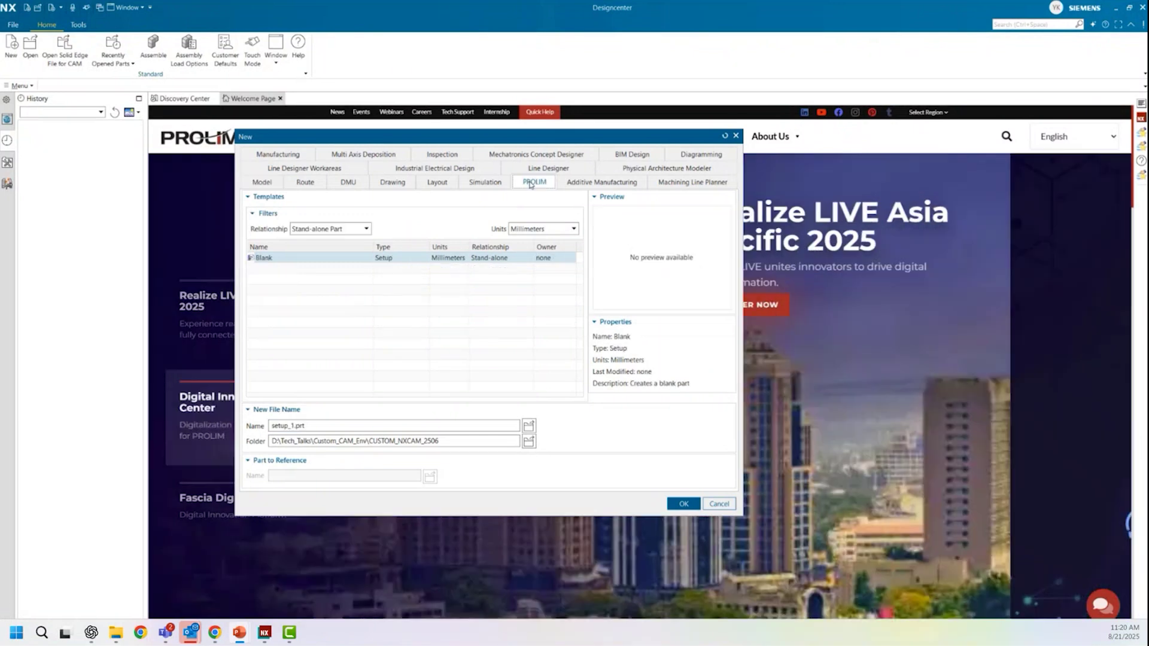
Filter the PROLIM templates to Inches units and show all relationship types.
left_click(573, 228)
left_click(538, 246)
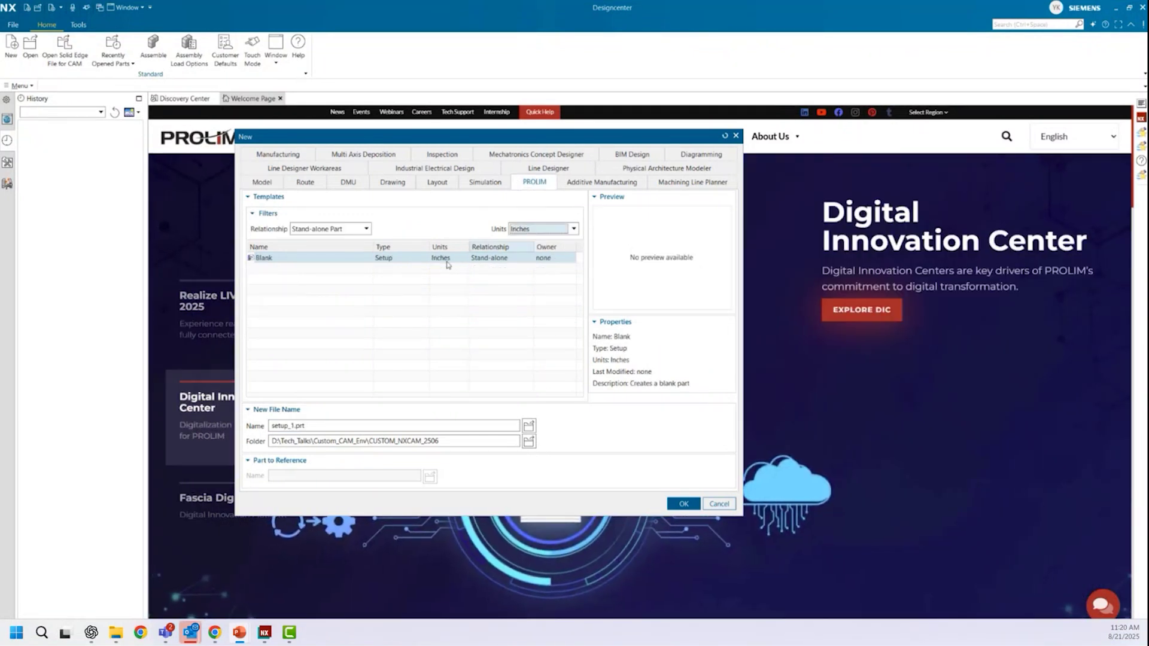
left_click(335, 229)
left_click(317, 261)
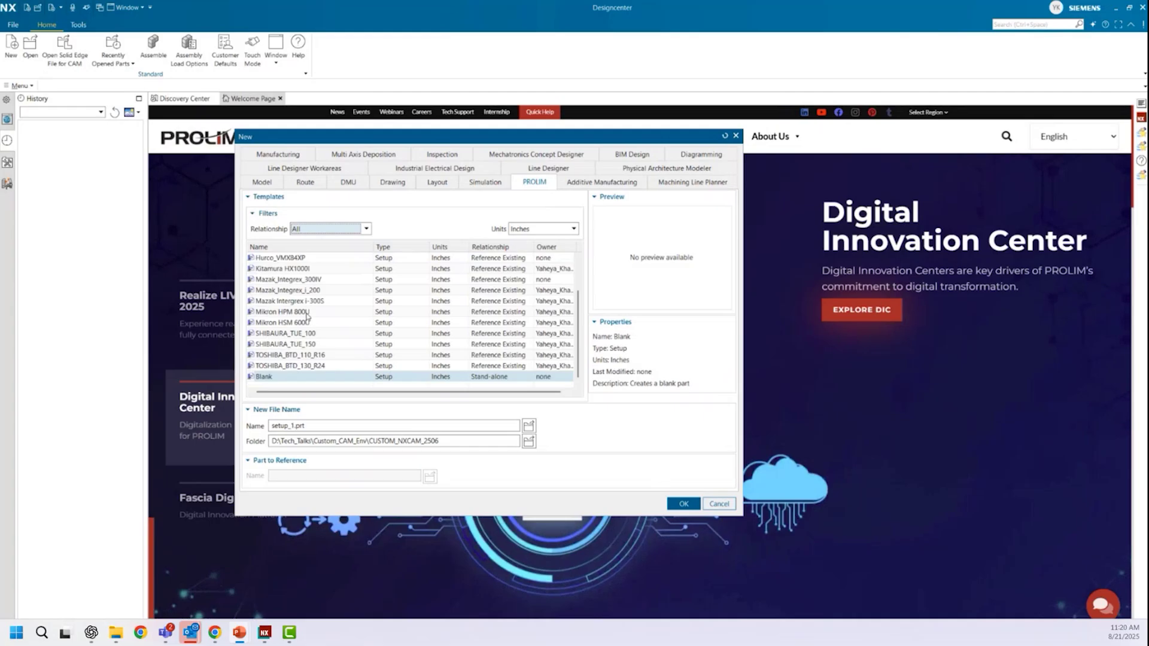
Examine the properties of the PROLIM machine templates, including Mazak_Integrex_300IV, Hurco_VMX30i and Haas EC 1600YZT.
scroll(307, 316, "up", 1)
left_click(301, 345)
left_click(295, 291)
left_click(295, 311)
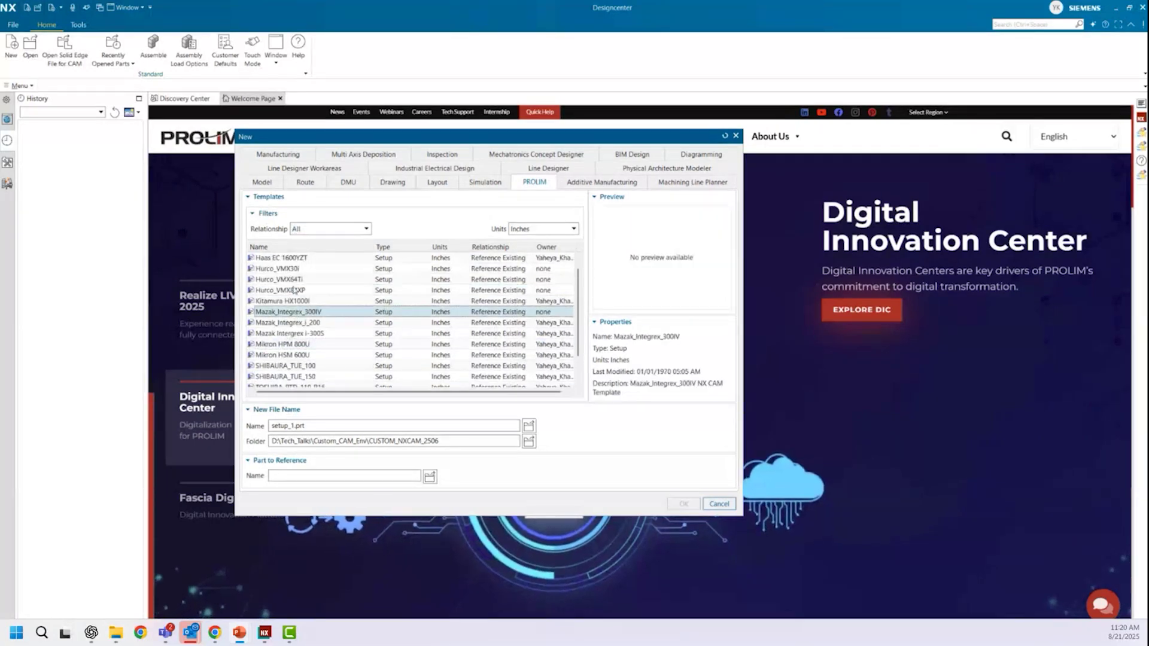
left_click(289, 269)
left_click(289, 258)
scroll(292, 292, "up", 1)
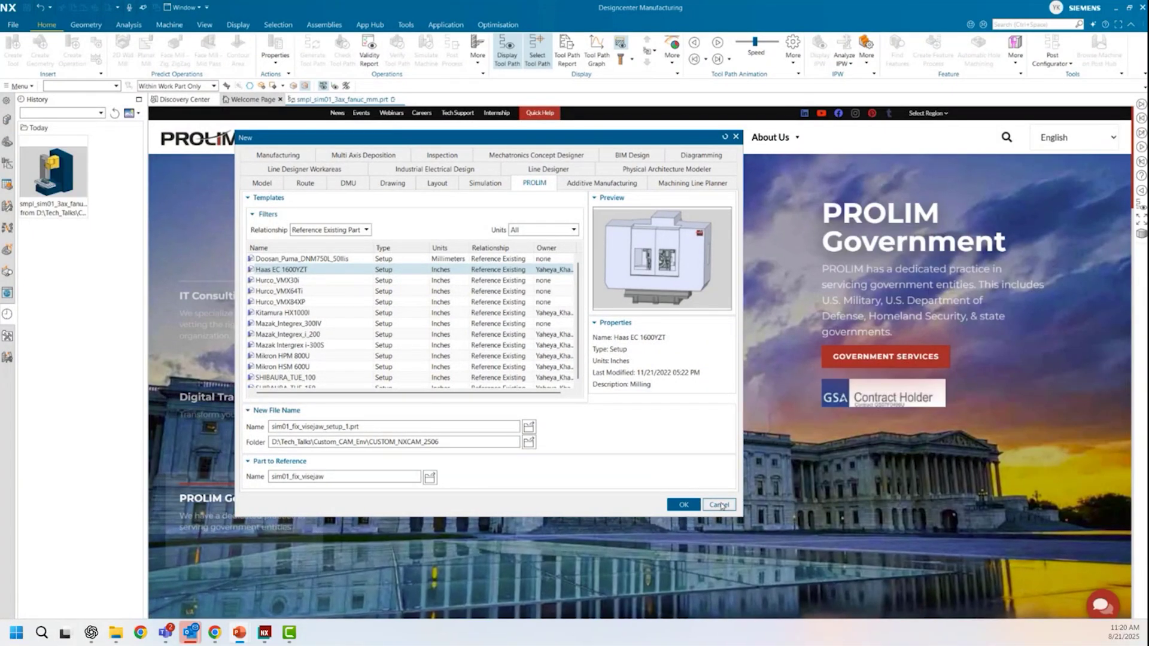
Cancel the new setup from the Haas EC 1600YZT template and display the open part smpl_sim01_3ax_fanuc_mm.prt.
left_click(720, 505)
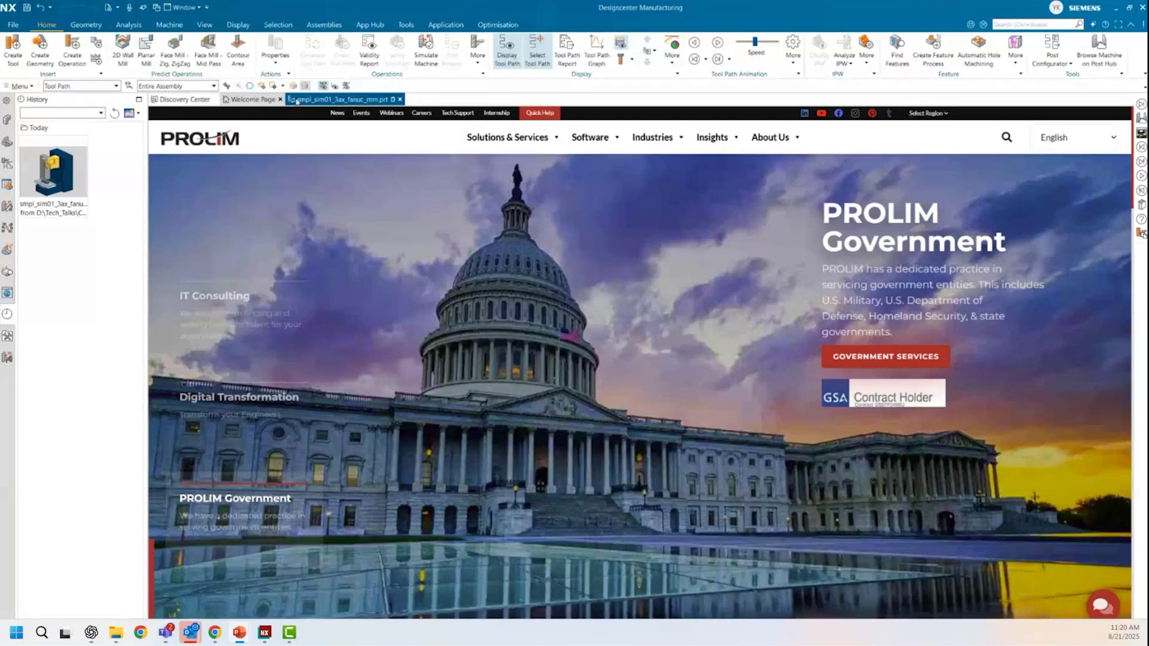
left_click(301, 101)
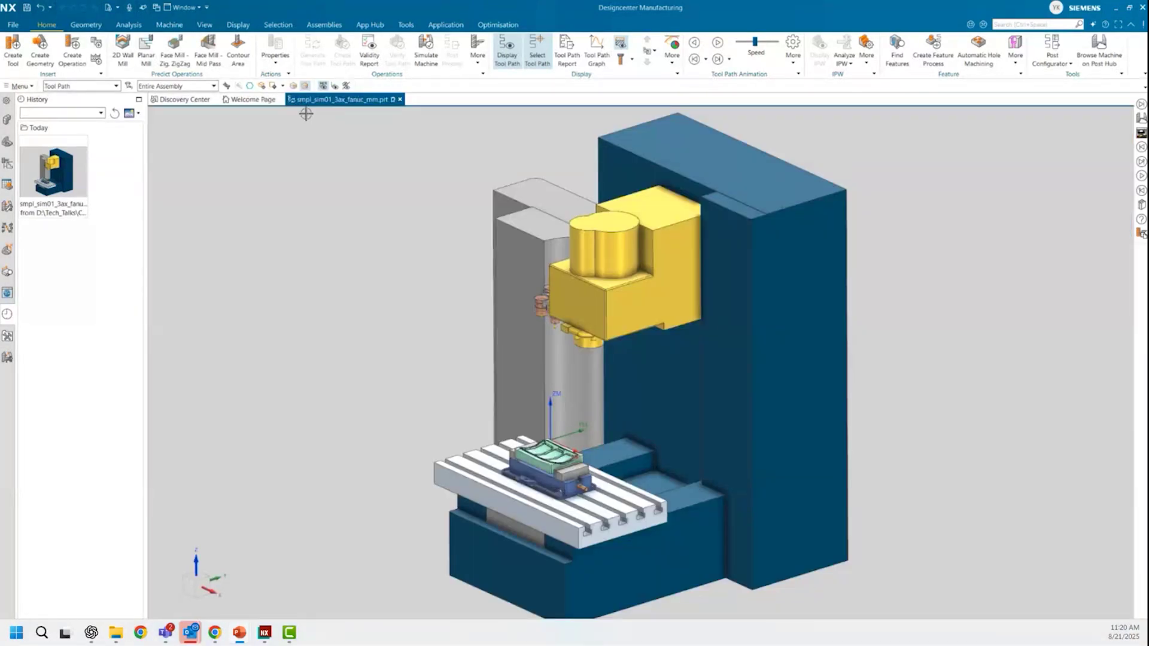
Browse the machines on Post Hub and search its library for PROLIM.
left_click(1106, 59)
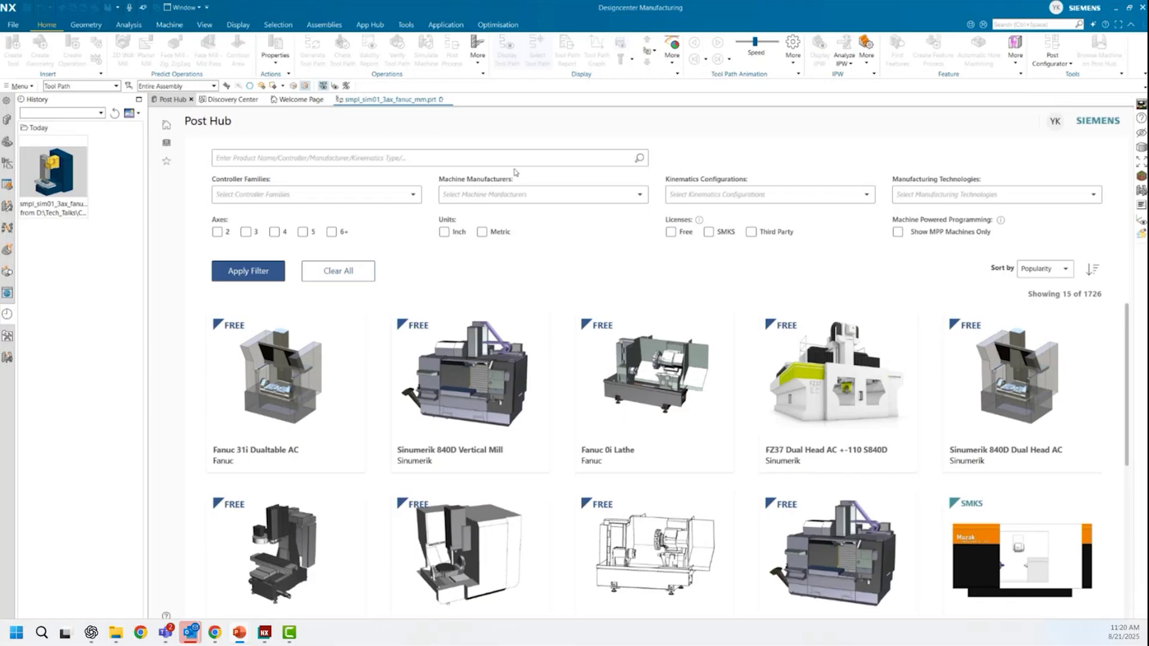
left_click(376, 155)
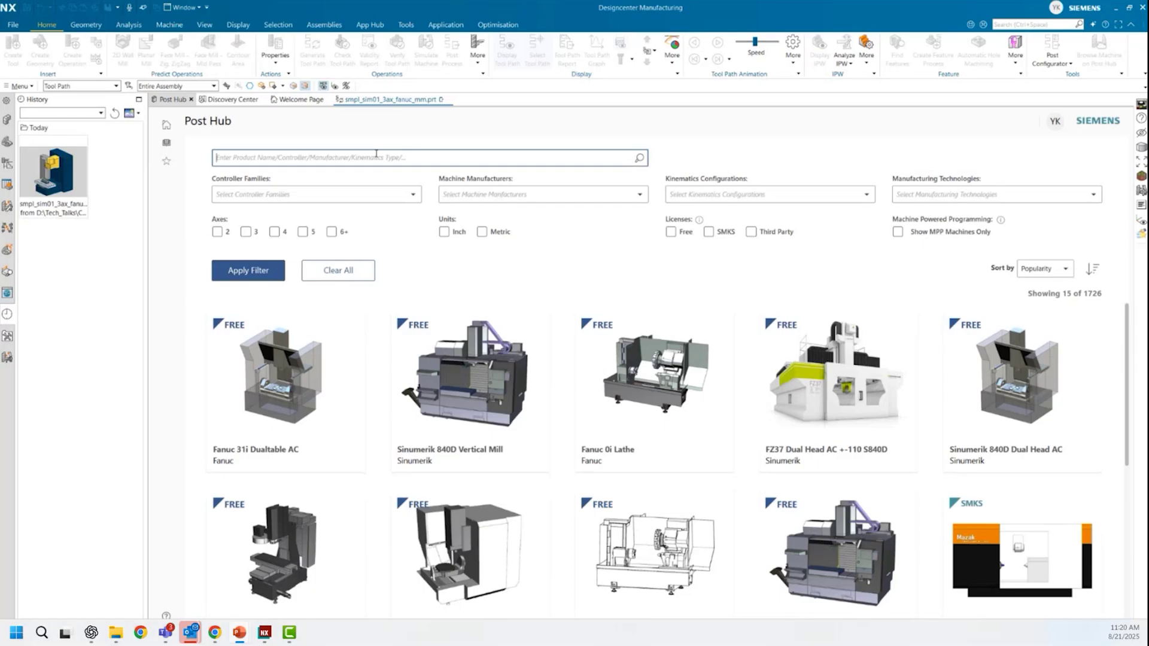
type("PROLIM")
key("Return")
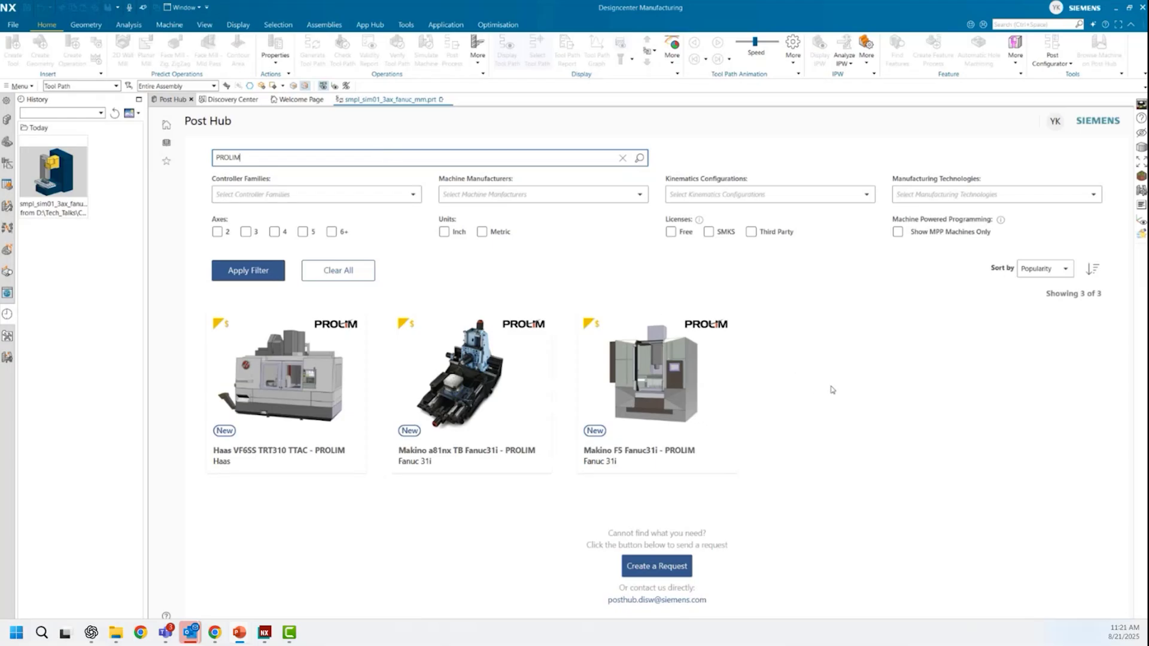
View the author contact information for the Makino F5 Fanuc31i - PROLIM machine, and switch to the PowerPoint presentation.
left_click(652, 395)
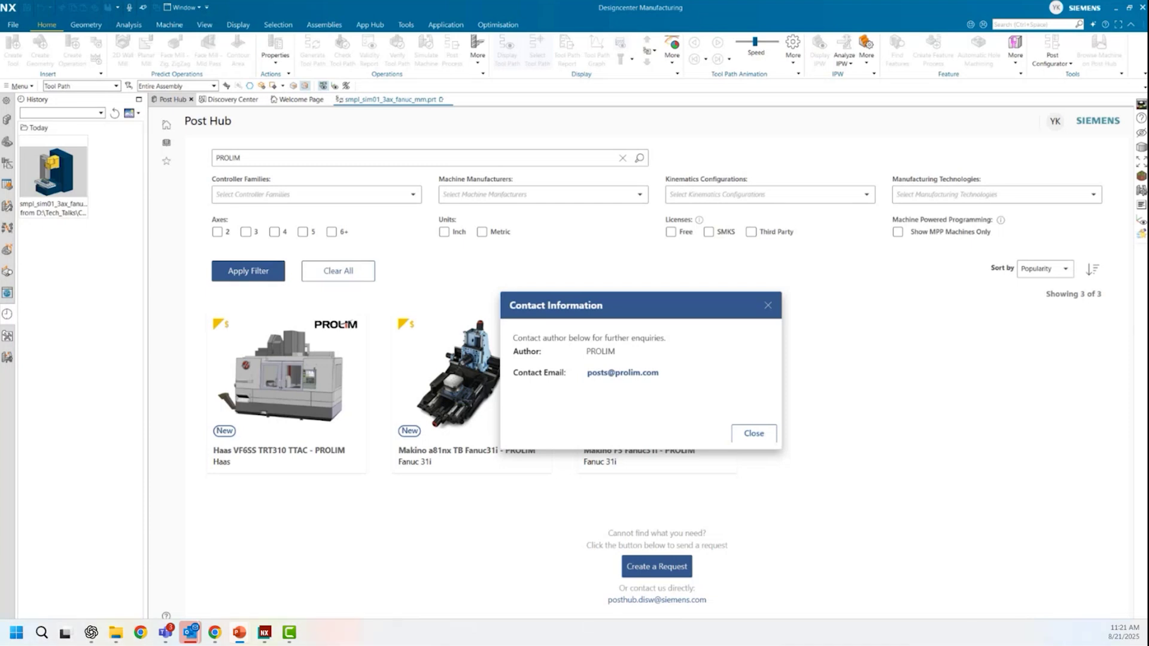
mouse_move(240, 633)
left_click(234, 569)
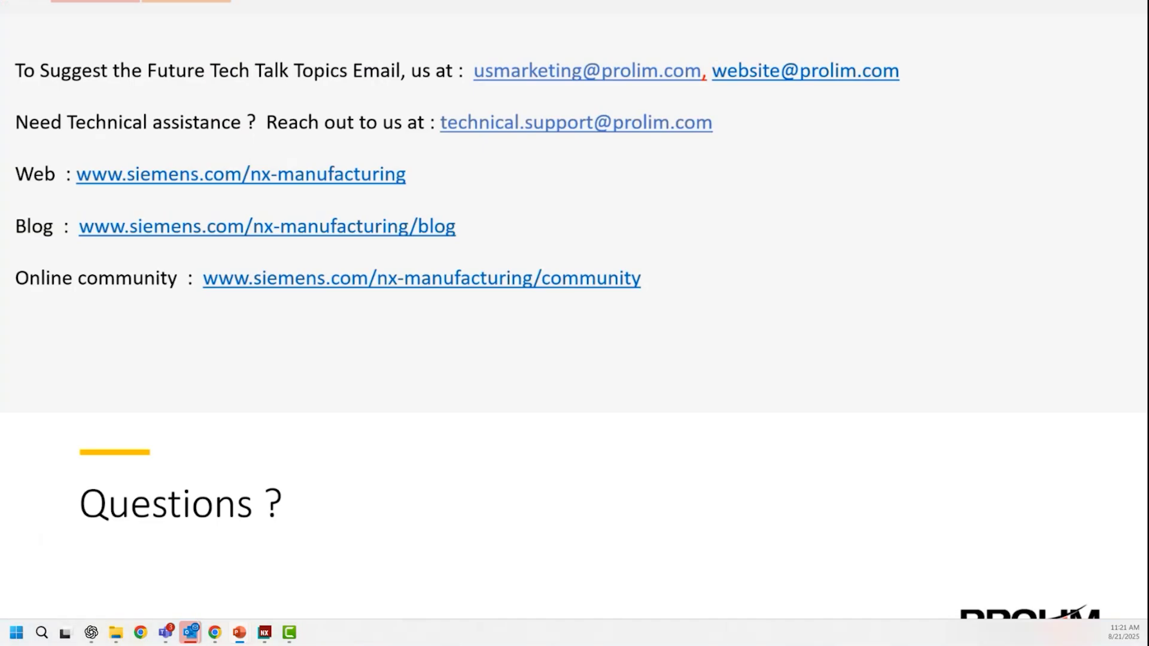